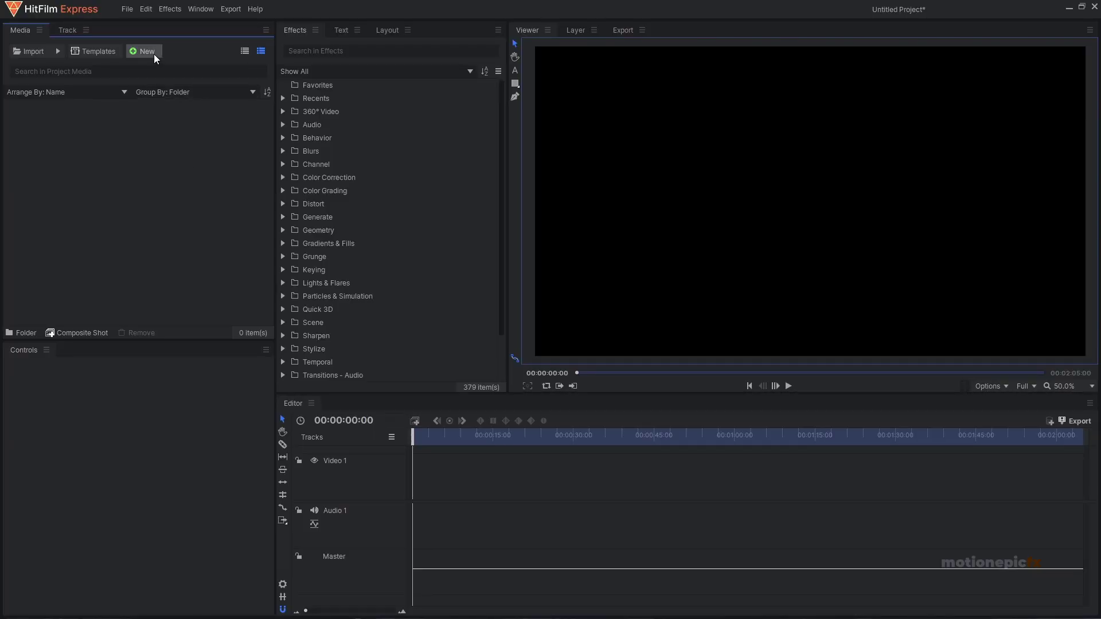
Step: Create a new composite shot named 'main' with a 00:00:10:00 duration at 1080p, 60 fps
{"action": "left_click", "coordinate": [154, 54]}
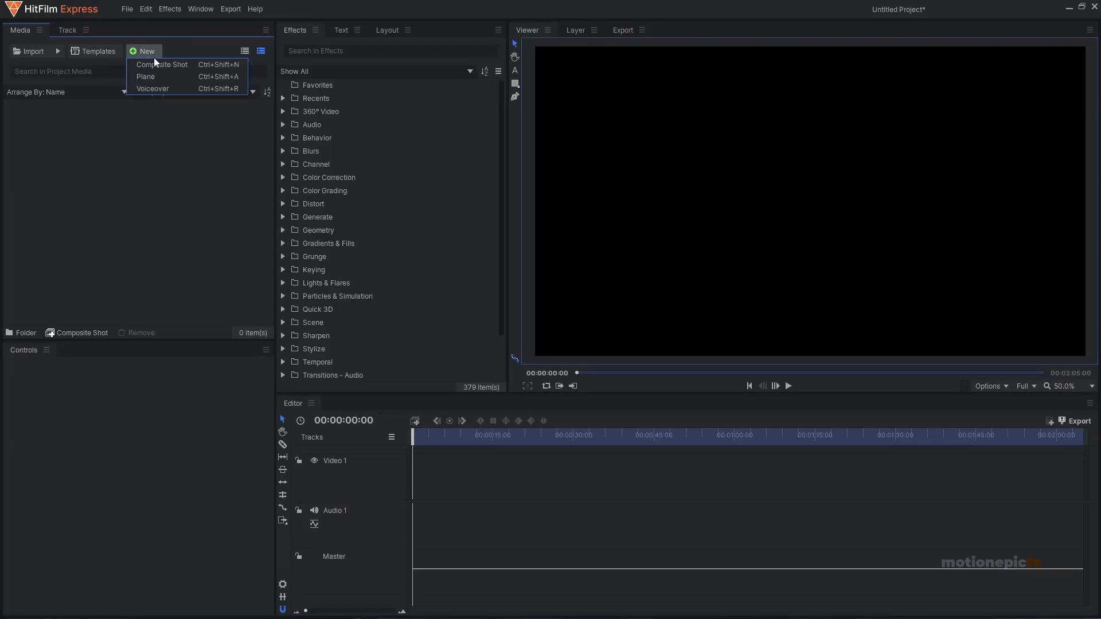
{"action": "left_click", "coordinate": [154, 59]}
{"action": "left_click_drag", "start_coordinate": [573, 140], "coordinate": [412, 139]}
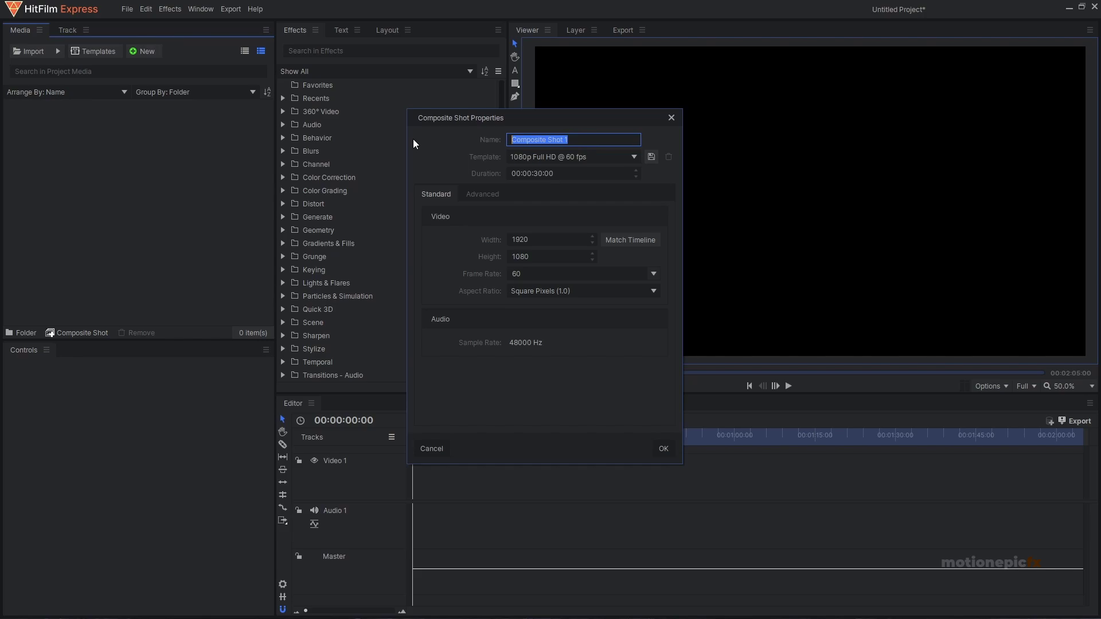
{"action": "type", "text": "main"}
{"action": "key", "text": "Tab"}
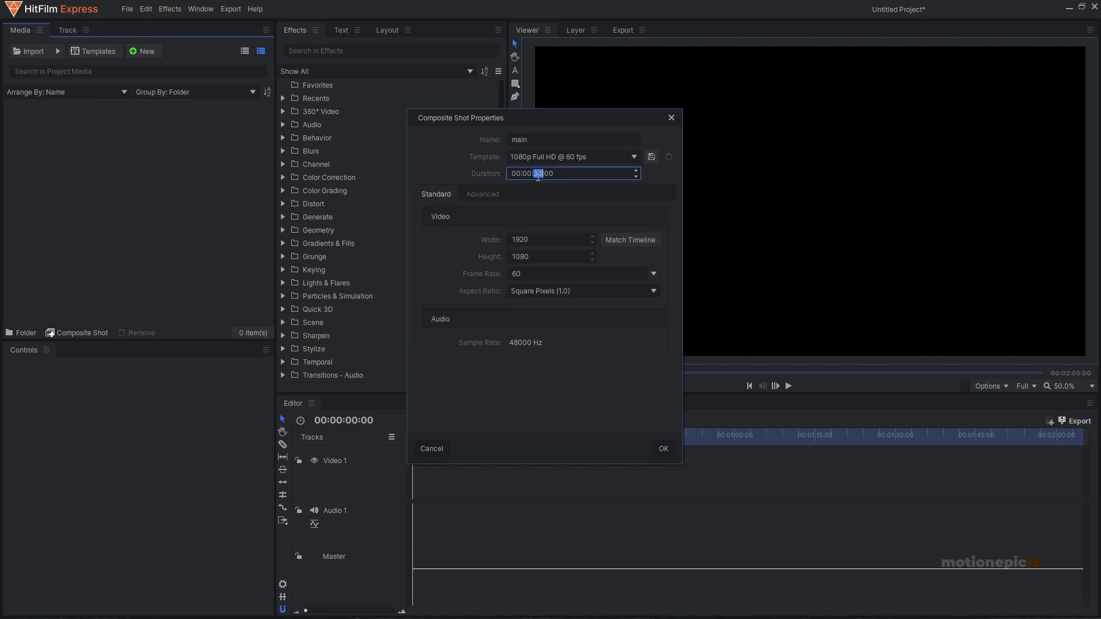
{"action": "double_click", "coordinate": [537, 173]}
{"action": "type", "text": "1"}
{"action": "left_click", "coordinate": [660, 448]}
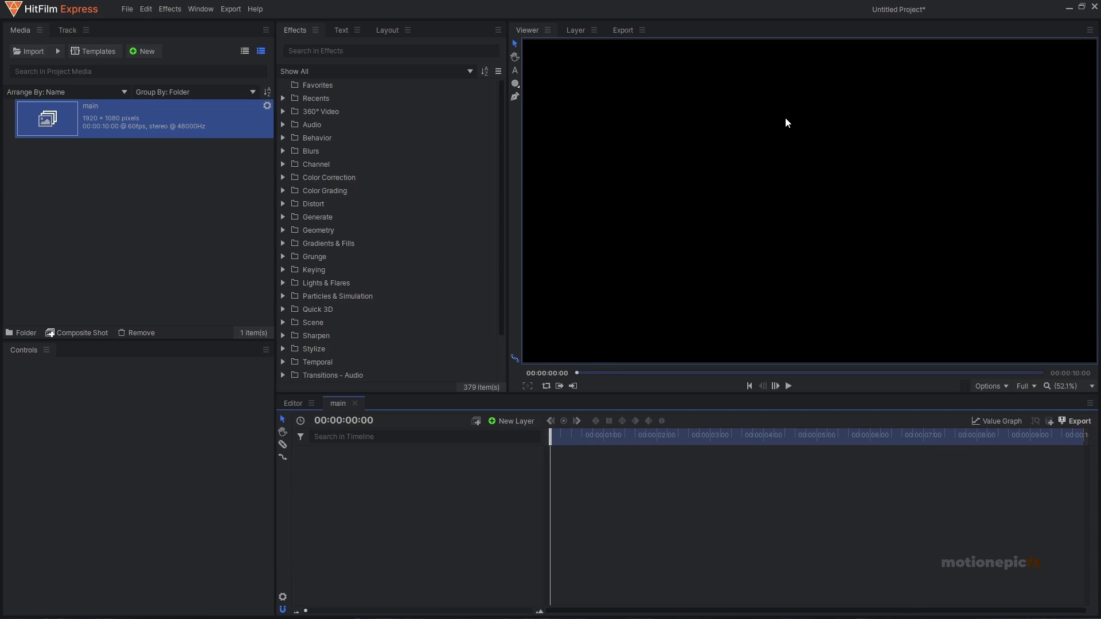
Step: Add a new white plane layer named 'sun' to the main shot
{"action": "left_click", "coordinate": [513, 419]}
{"action": "left_click", "coordinate": [508, 438]}
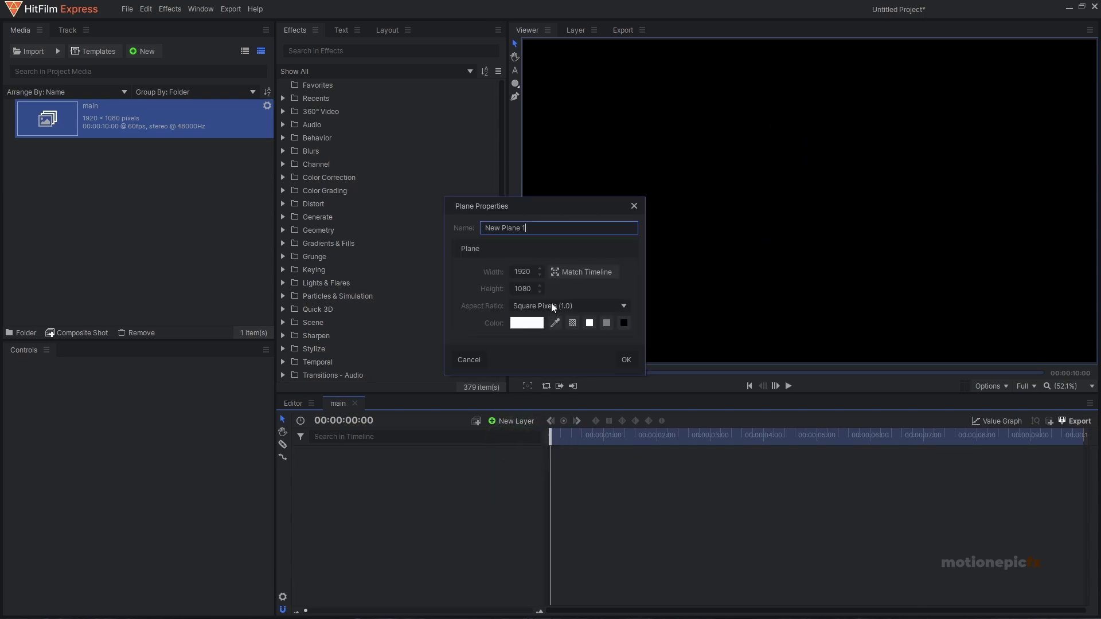
{"action": "type", "text": "sun"}
{"action": "left_click", "coordinate": [625, 360]}
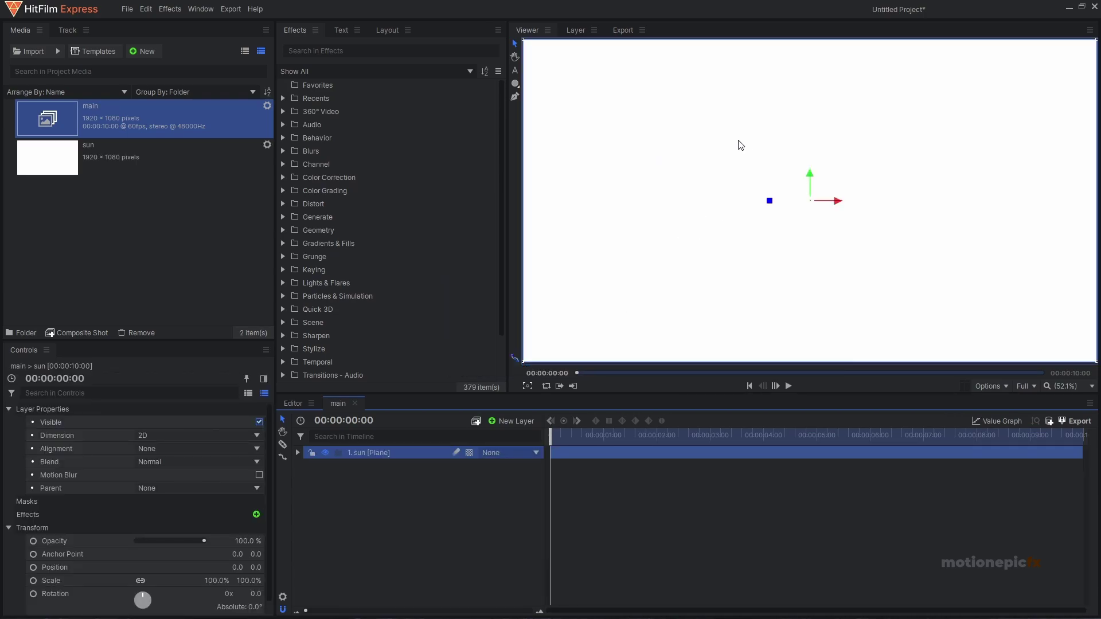
{"action": "scroll", "coordinate": [740, 146], "scroll_direction": "down", "scroll_amount": 1}
{"action": "scroll", "coordinate": [741, 146], "scroll_direction": "up", "scroll_amount": 1}
{"action": "scroll", "coordinate": [742, 149], "scroll_direction": "down", "scroll_amount": 1}
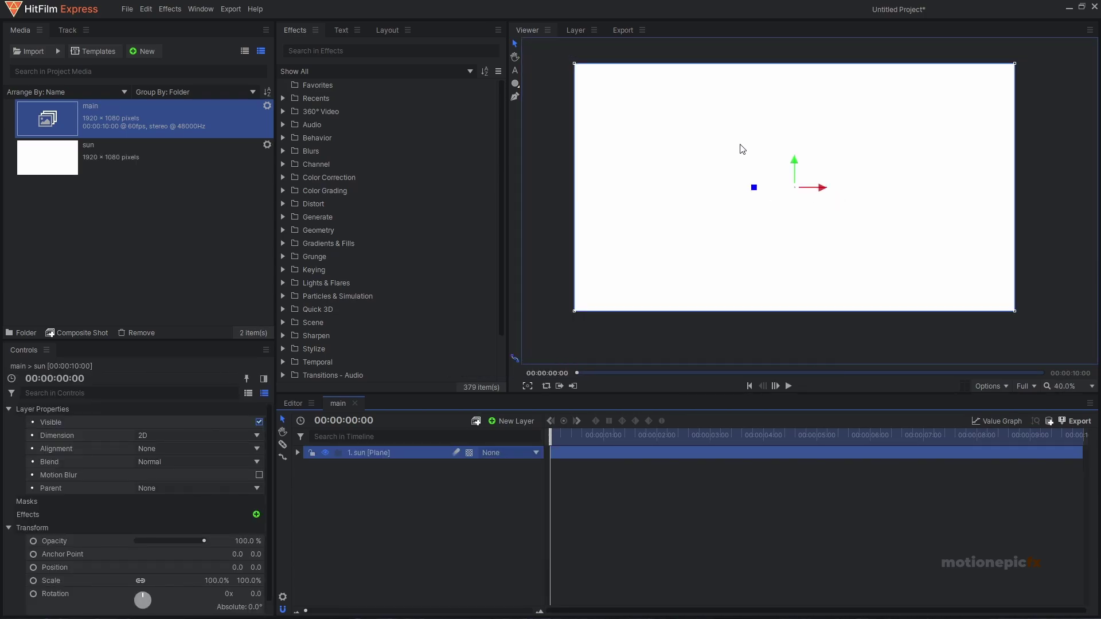
Step: Draw an elliptical circle mask on the sun plane and move it up and right
{"action": "left_click", "coordinate": [515, 85]}
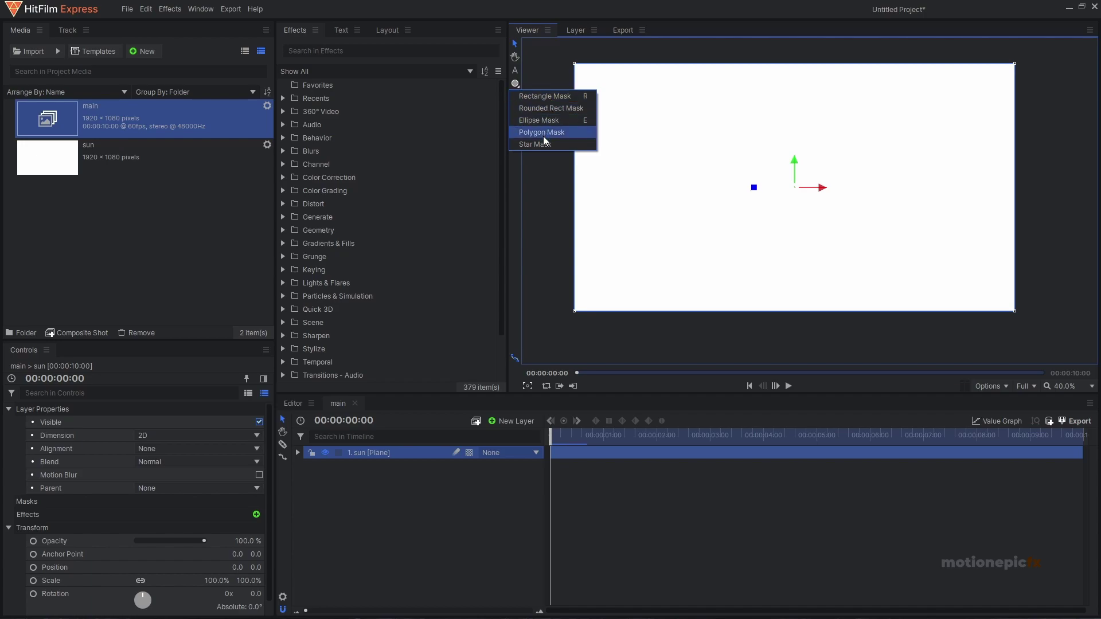
{"action": "left_click", "coordinate": [543, 120]}
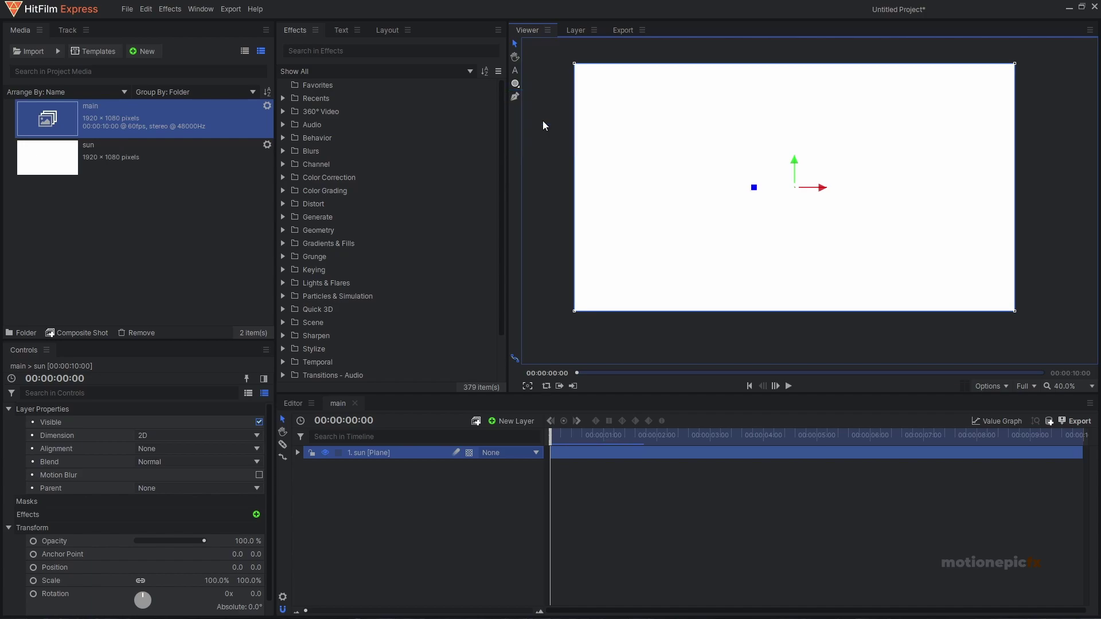
{"action": "left_click_drag", "start_coordinate": [714, 101], "coordinate": [823, 198]}
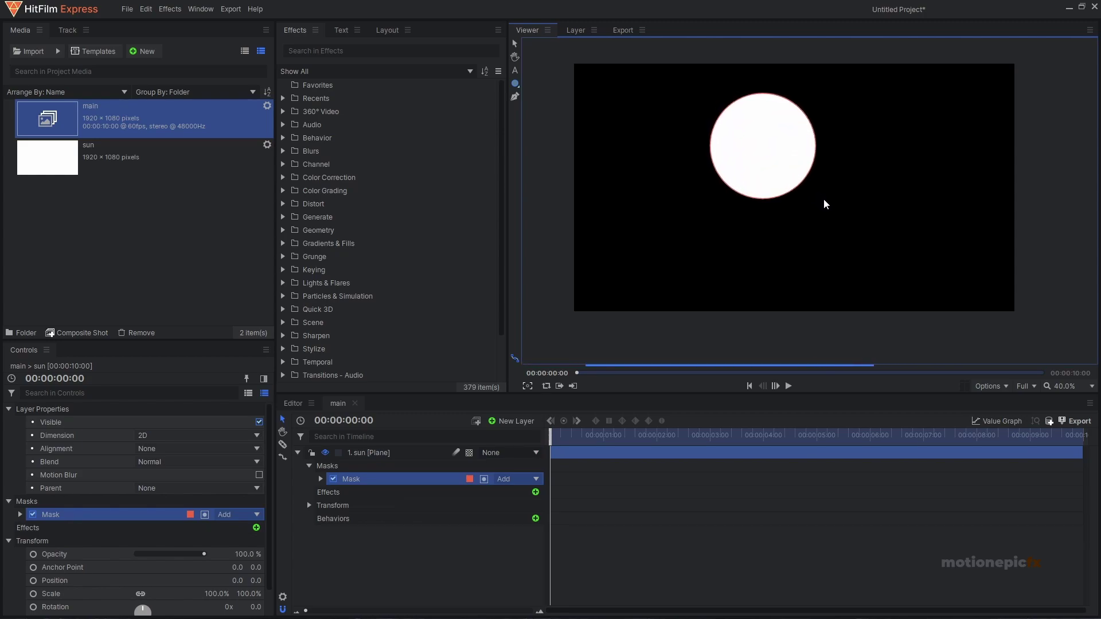
{"action": "left_click", "coordinate": [514, 44]}
{"action": "left_click_drag", "start_coordinate": [749, 165], "coordinate": [784, 156]}
{"action": "left_click", "coordinate": [297, 453]}
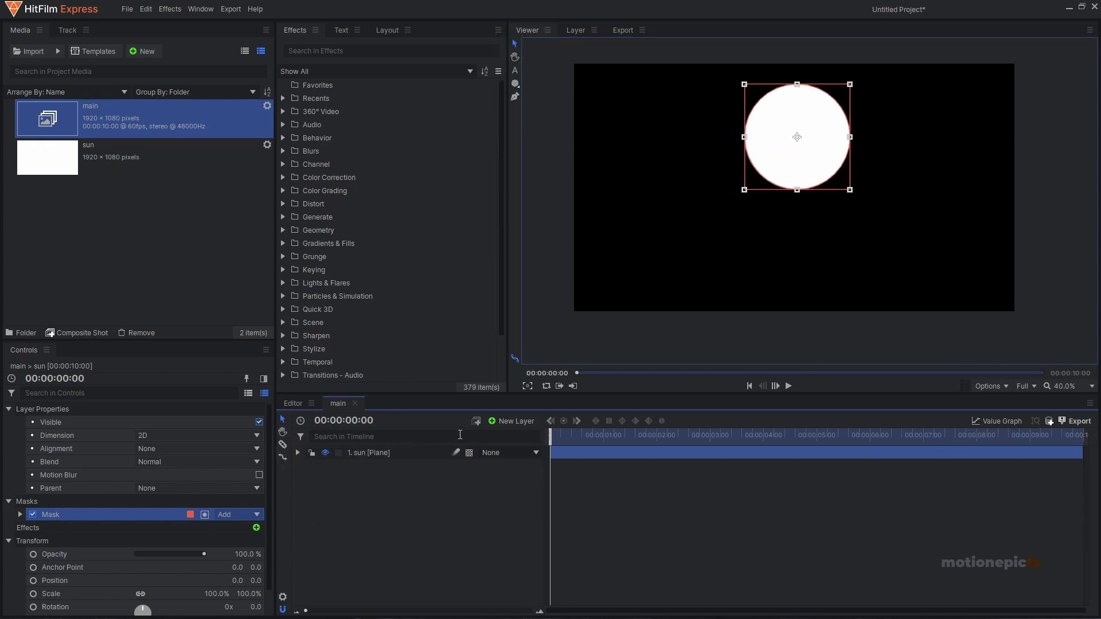
{"action": "left_click", "coordinate": [78, 165]}
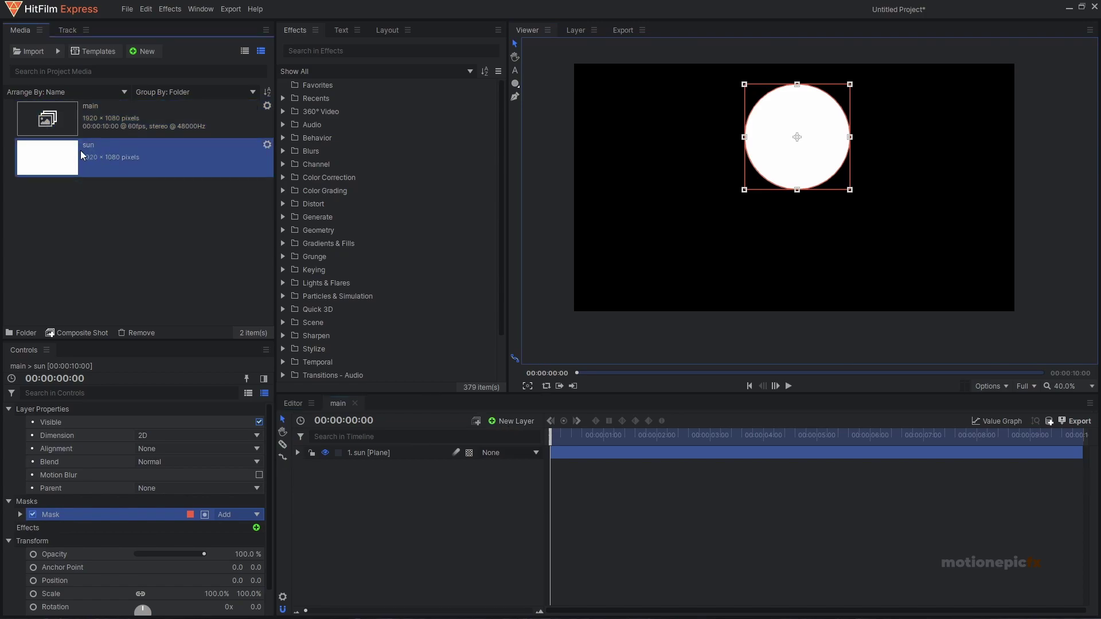
Step: Add a second copy of the sun plane to the timeline and rename it 'ocean'
{"action": "left_click_drag", "start_coordinate": [81, 156], "coordinate": [322, 483]}
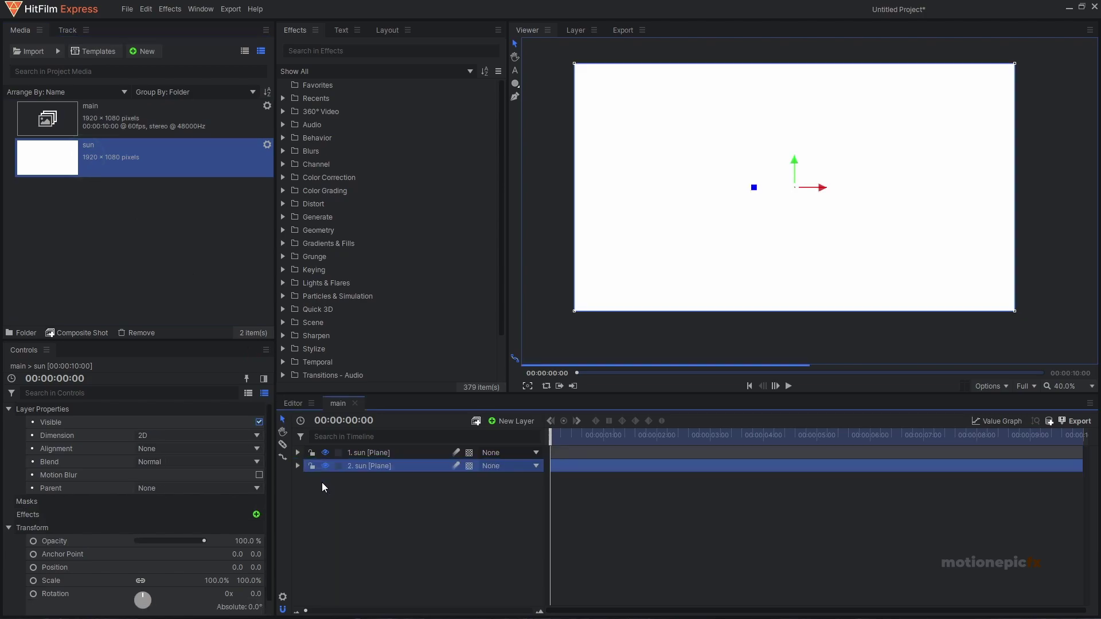
{"action": "key", "text": "F2"}
{"action": "type", "text": "wa"}
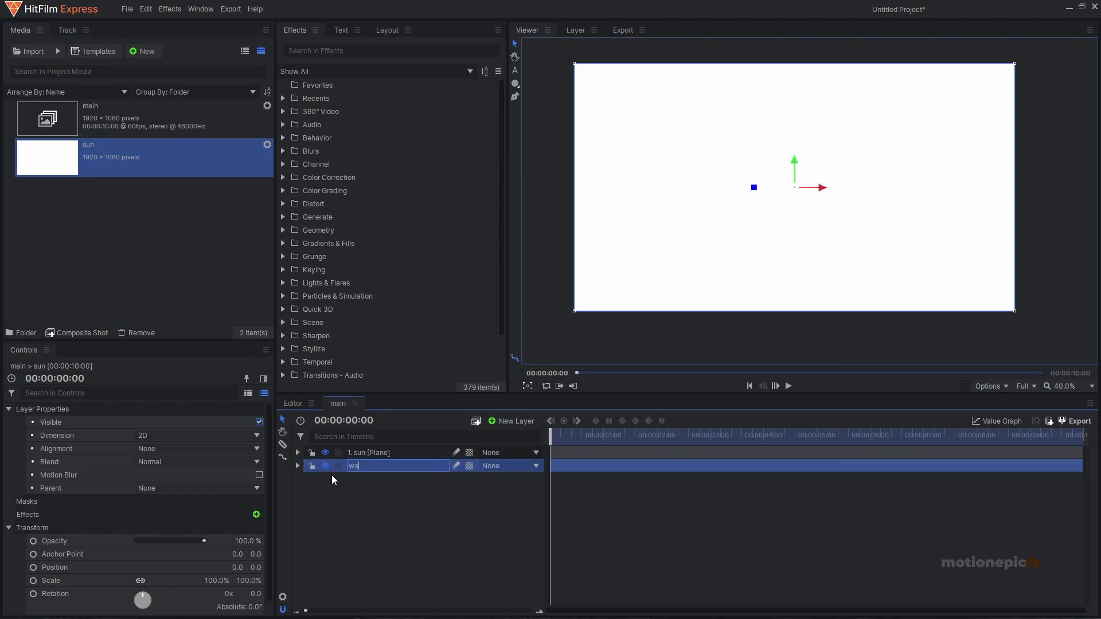
{"action": "type", "text": "ocean"}
{"action": "key", "text": "Return"}
Step: Make the ocean layer a 3D plane and accept adding a camera
{"action": "left_click", "coordinate": [469, 467]}
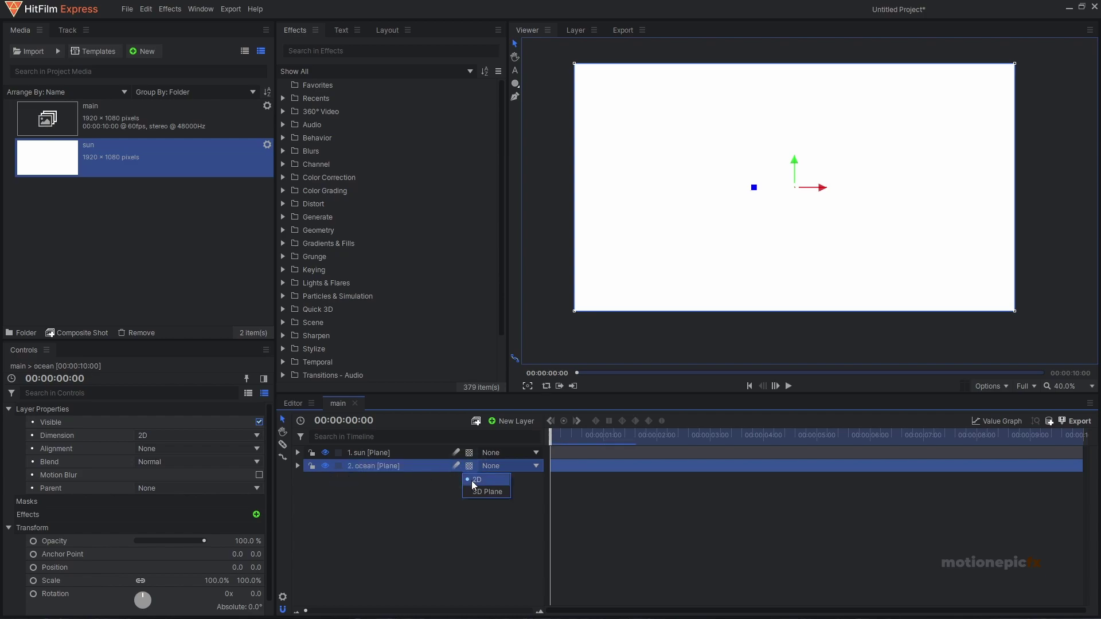
{"action": "left_click", "coordinate": [473, 490]}
{"action": "left_click", "coordinate": [600, 342]}
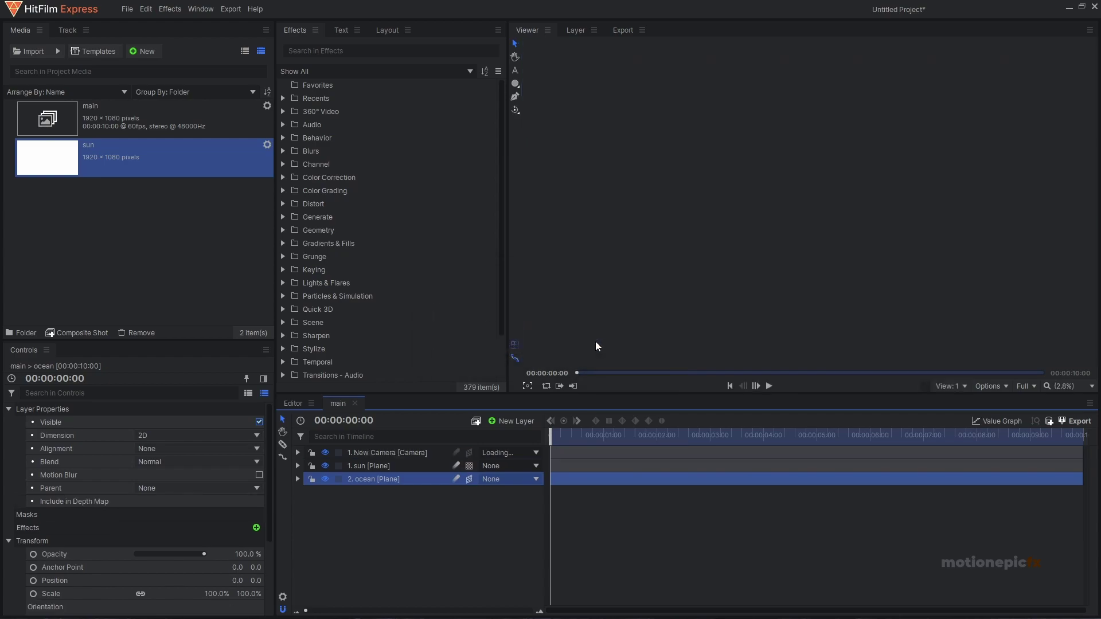
{"action": "left_click", "coordinate": [298, 479]}
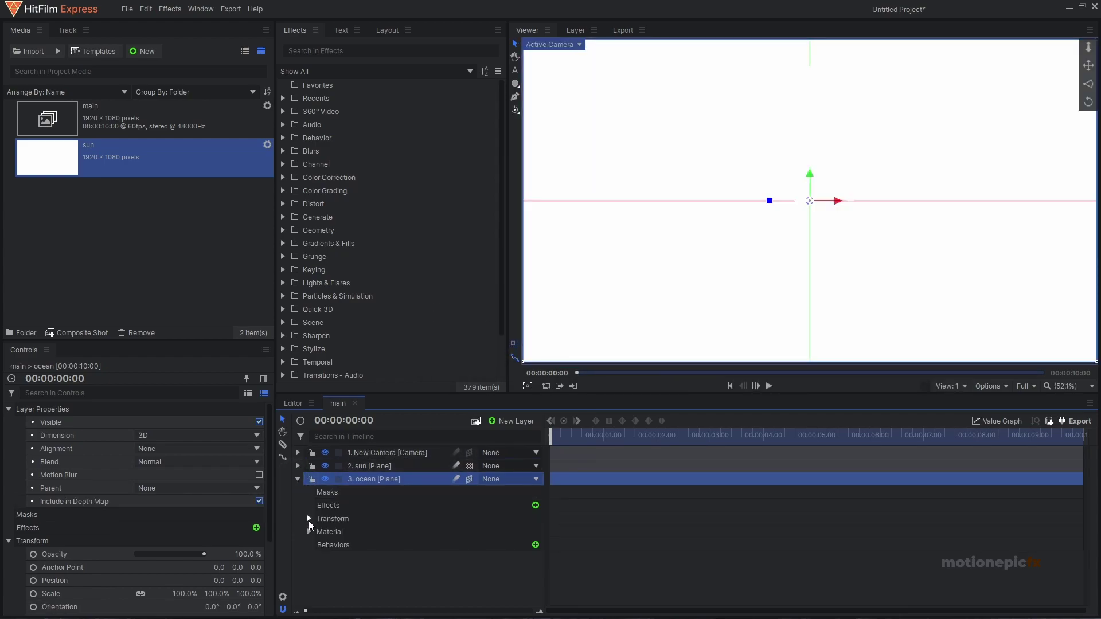
Step: Tilt the ocean plane back by setting its X rotation to 81 degrees
{"action": "left_click", "coordinate": [309, 518]}
{"action": "scroll", "coordinate": [436, 567], "scroll_direction": "down", "scroll_amount": 1}
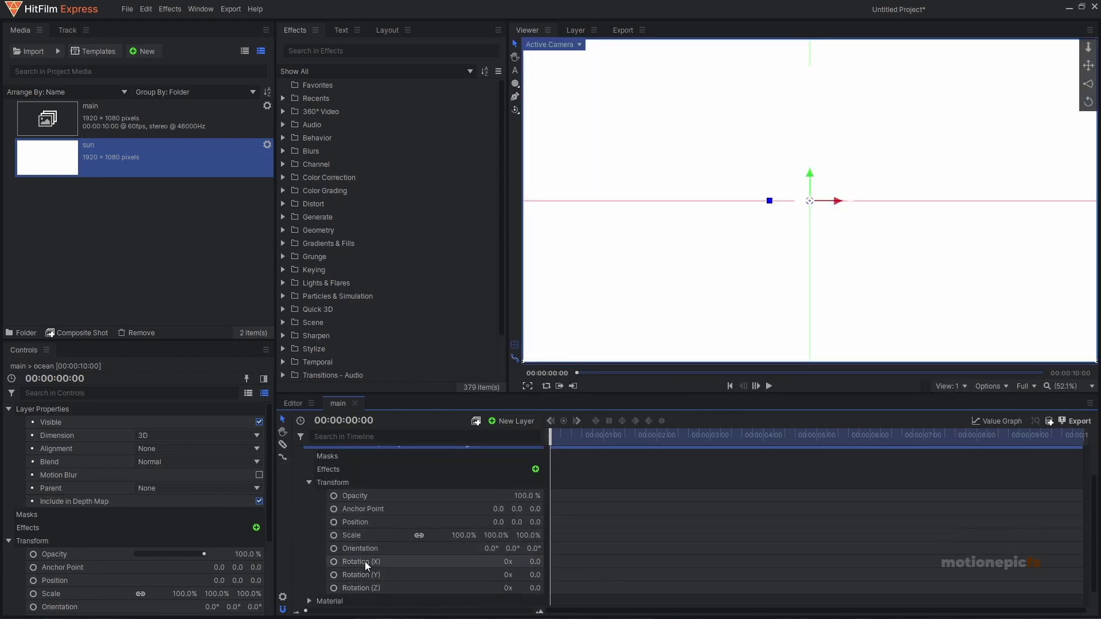
{"action": "left_click", "coordinate": [535, 561]}
{"action": "type", "text": "47"}
{"action": "key", "text": "Return"}
{"action": "left_click_drag", "start_coordinate": [534, 561], "coordinate": [554, 561]}
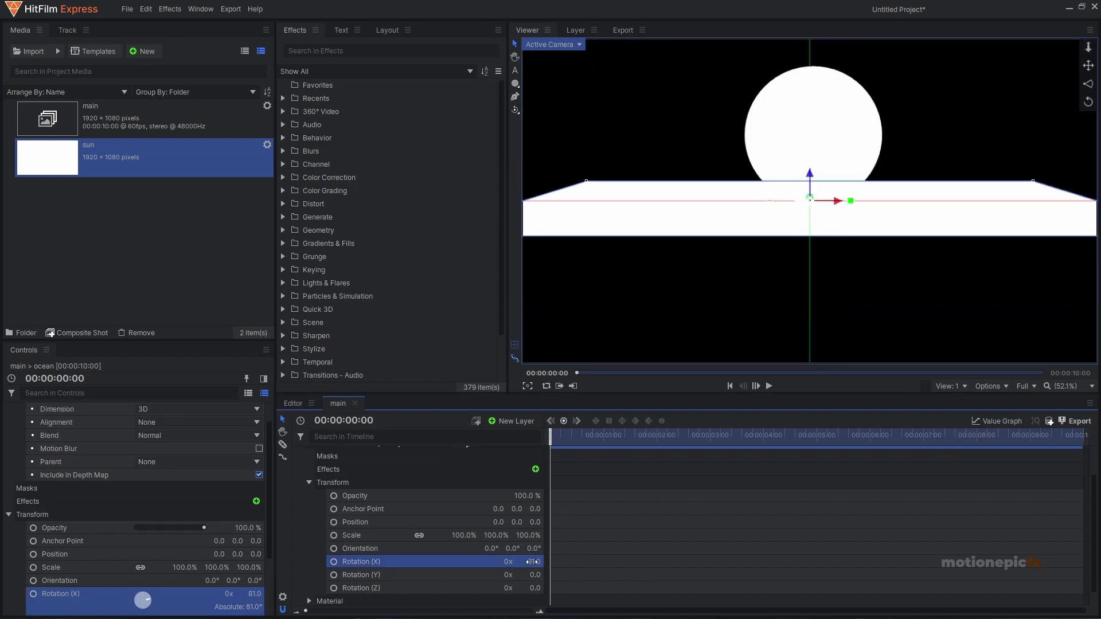
{"action": "scroll", "coordinate": [366, 532], "scroll_direction": "up", "scroll_amount": 2}
{"action": "left_click", "coordinate": [298, 489]}
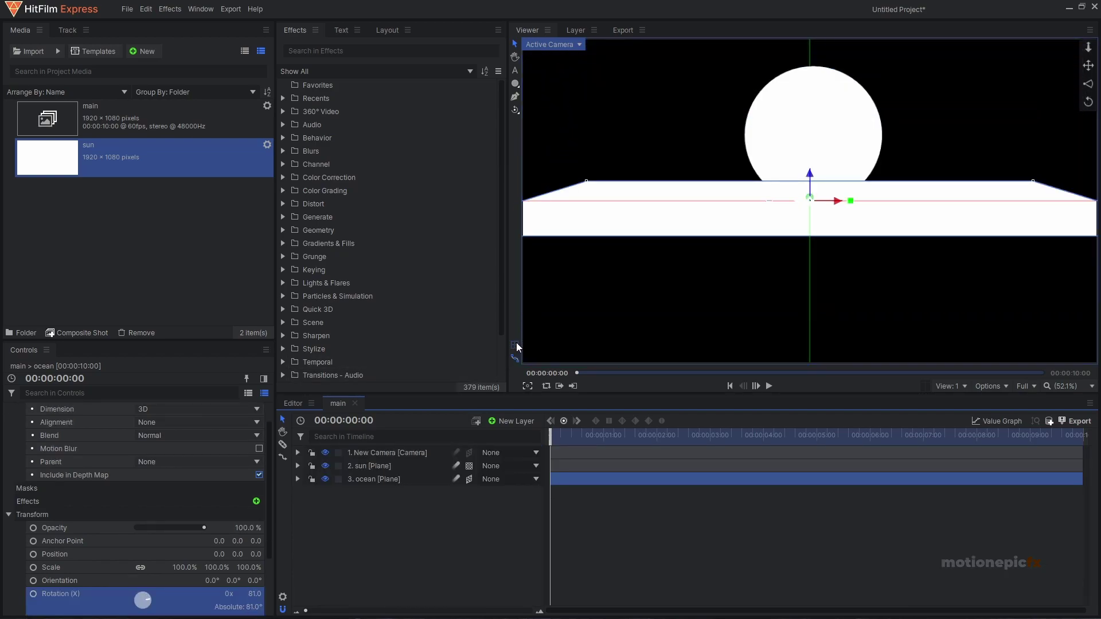
Step: Select the sun's circle mask and nudge it slightly left
{"action": "left_click", "coordinate": [298, 465]}
{"action": "left_click", "coordinate": [361, 492]}
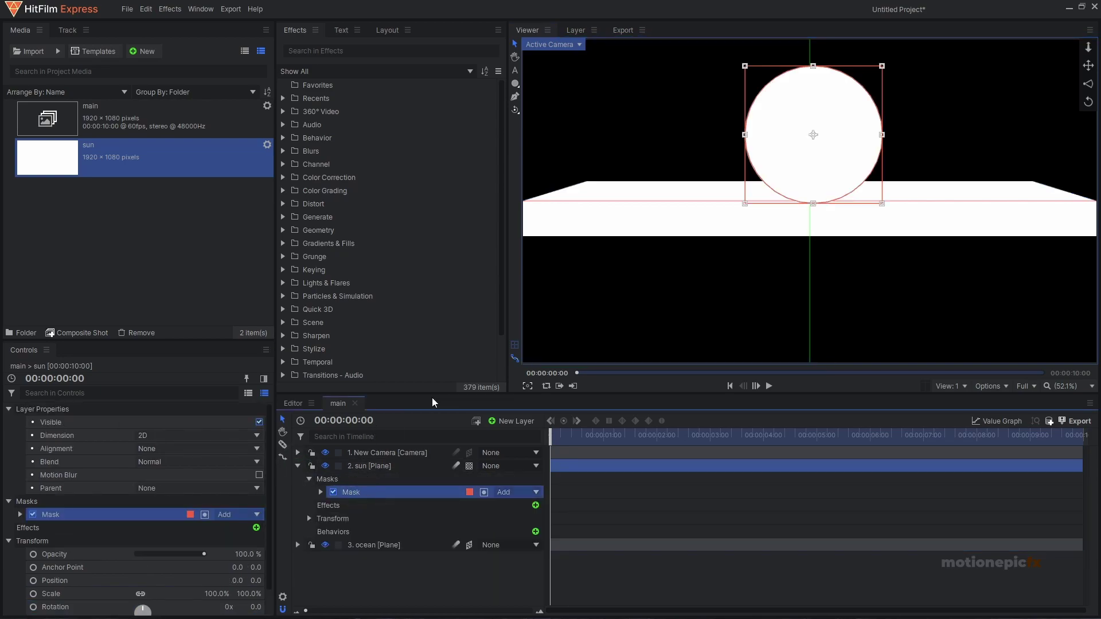
{"action": "key", "text": "Left"}
{"action": "key", "text": "Left"}
{"action": "key", "text": "Left"}
{"action": "key", "text": "Left"}
{"action": "key", "text": "Left"}
{"action": "key", "text": "Left"}
{"action": "key", "text": "Left"}
{"action": "key", "text": "Left"}
{"action": "key", "text": "Left"}
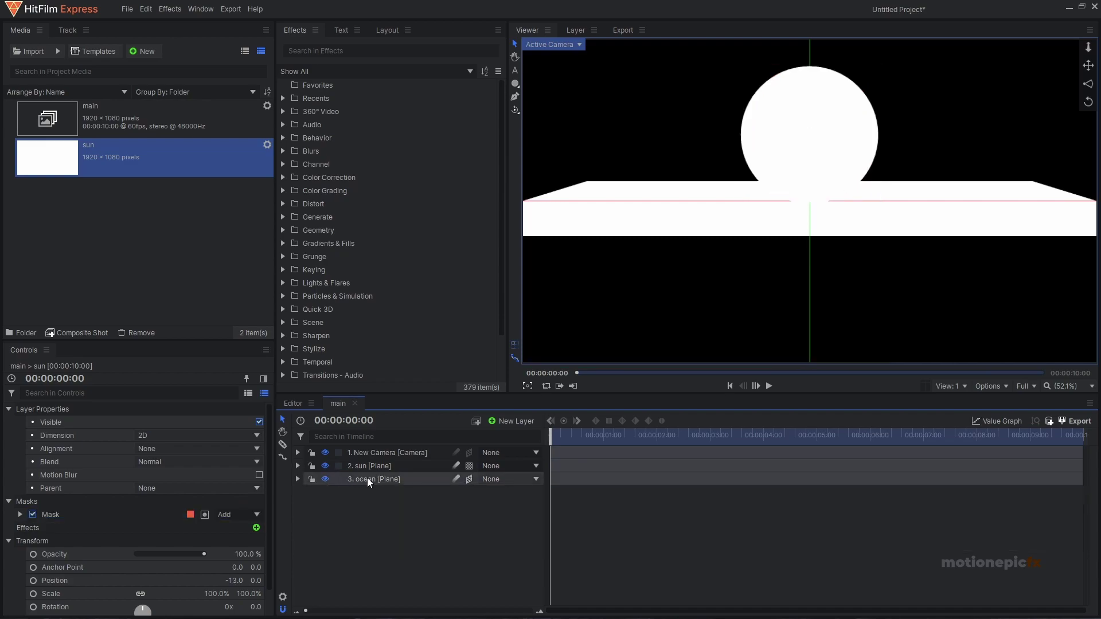
Step: Move the ocean layer above the sun and scale it up to about 209%
{"action": "left_click", "coordinate": [362, 479]}
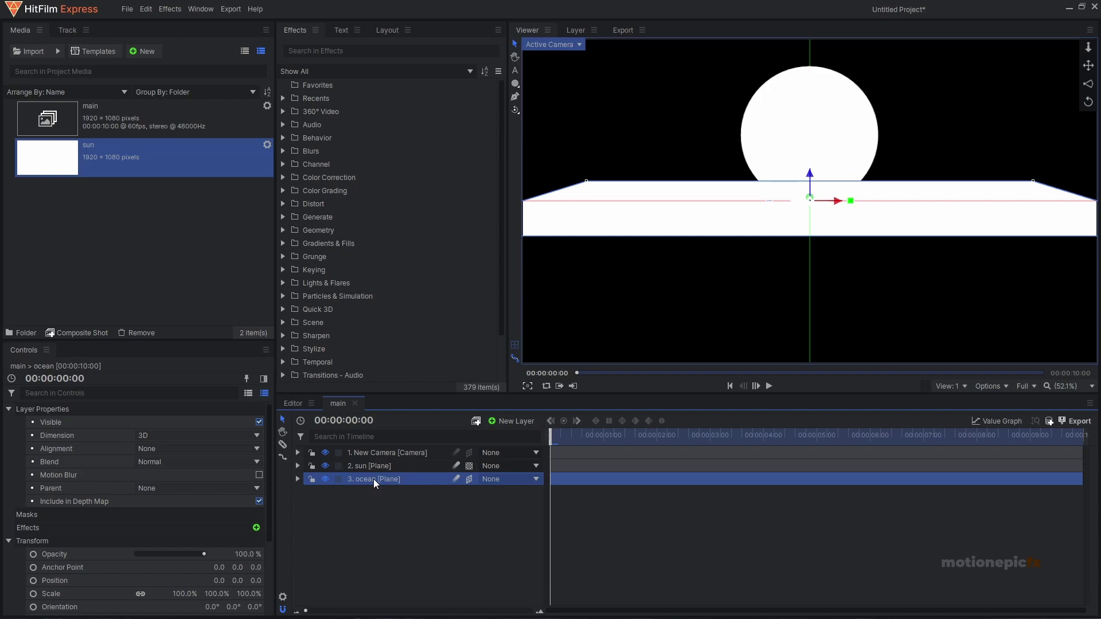
{"action": "left_click_drag", "start_coordinate": [374, 479], "coordinate": [377, 463]}
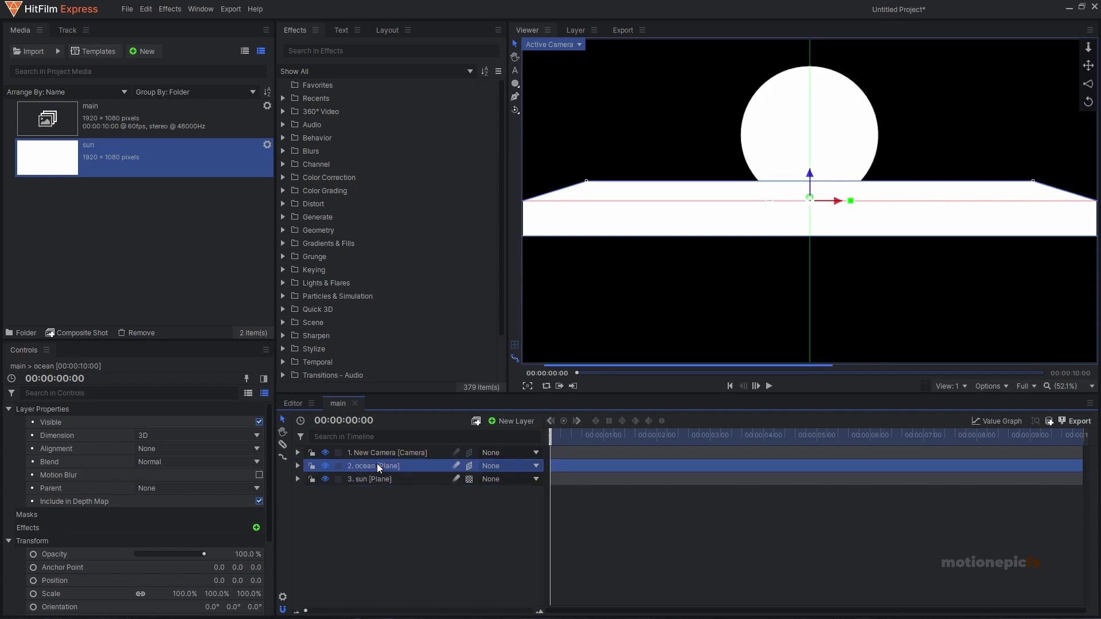
{"action": "left_click", "coordinate": [298, 465]}
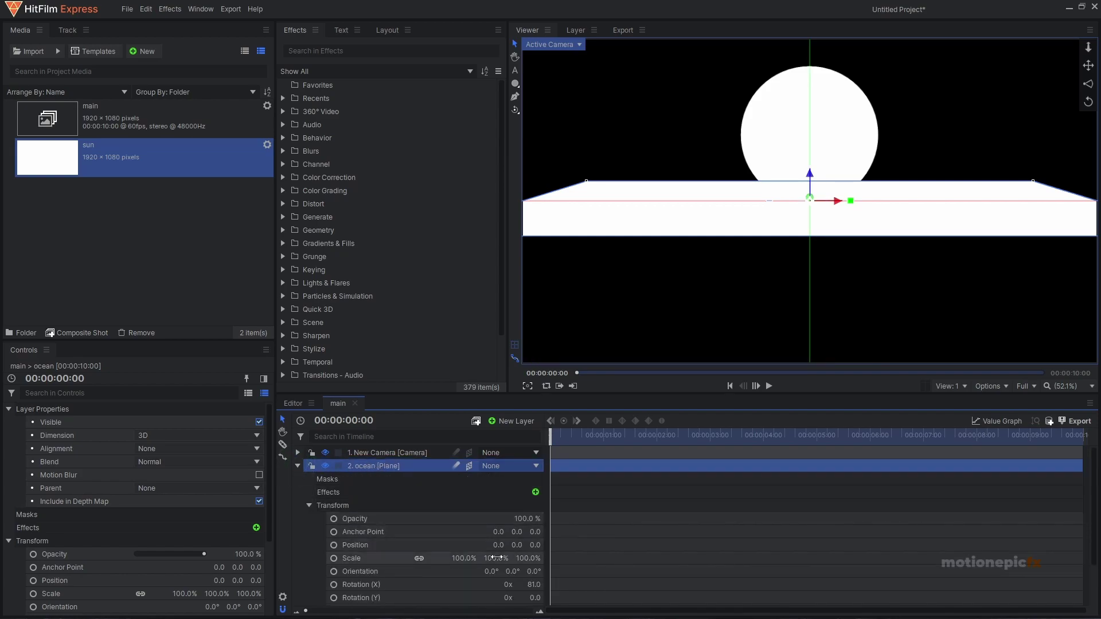
{"action": "left_click_drag", "start_coordinate": [496, 558], "coordinate": [551, 557]}
Step: Enlarge the ocean to 216% and lower it to Y −32.9 beneath the sun
{"action": "scroll", "coordinate": [860, 229], "scroll_direction": "down", "scroll_amount": 3}
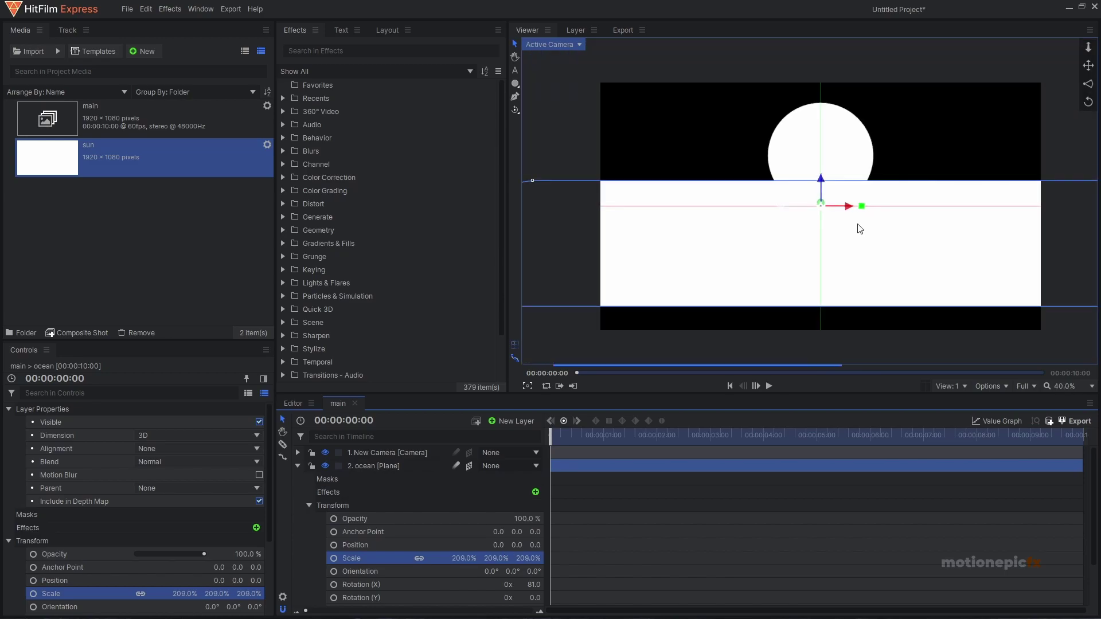
{"action": "left_click_drag", "start_coordinate": [787, 285], "coordinate": [786, 292]}
{"action": "left_click_drag", "start_coordinate": [828, 183], "coordinate": [837, 193]}
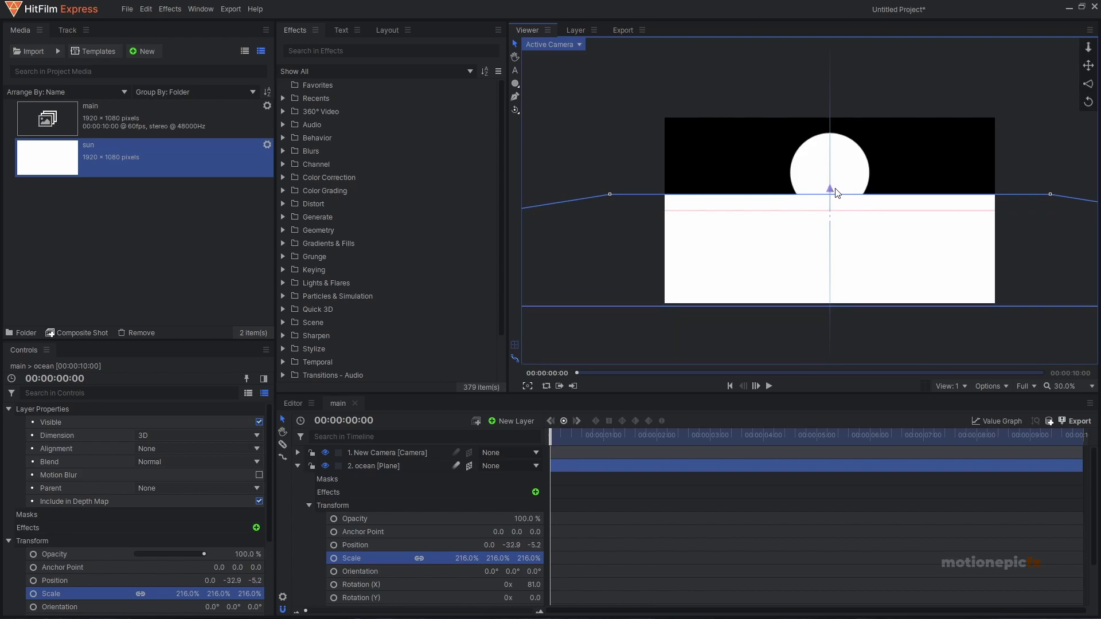
{"action": "left_click", "coordinate": [298, 465]}
{"action": "left_click", "coordinate": [362, 511]}
{"action": "left_click", "coordinate": [369, 471]}
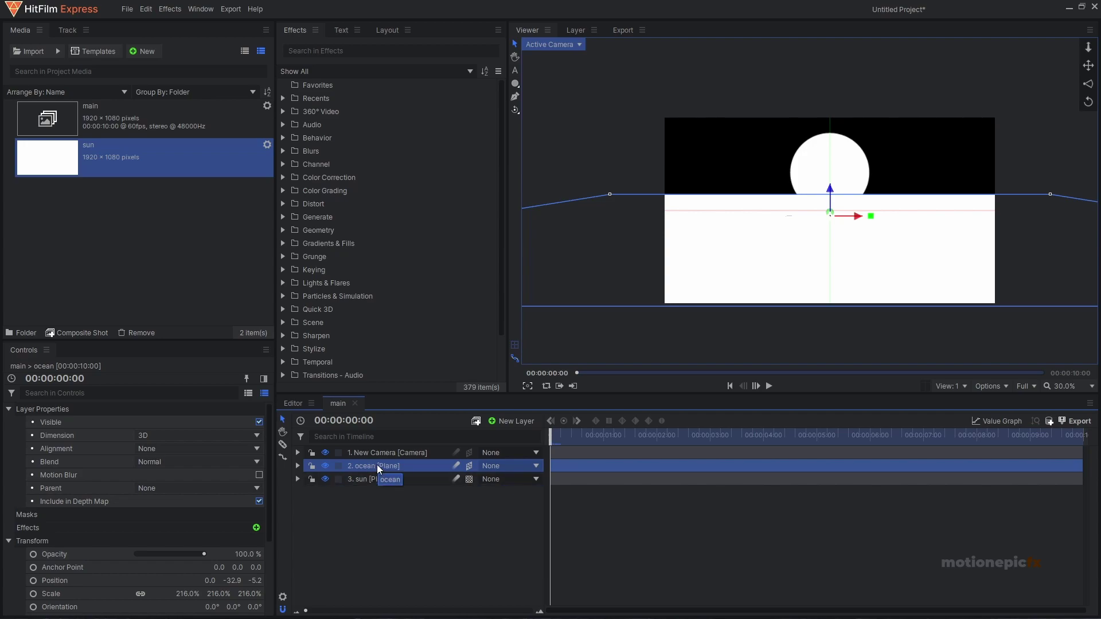
Step: Turn the ocean layer into its own composite shot, moving its properties with the layer
{"action": "right_click", "coordinate": [377, 465]}
{"action": "left_click", "coordinate": [410, 298]}
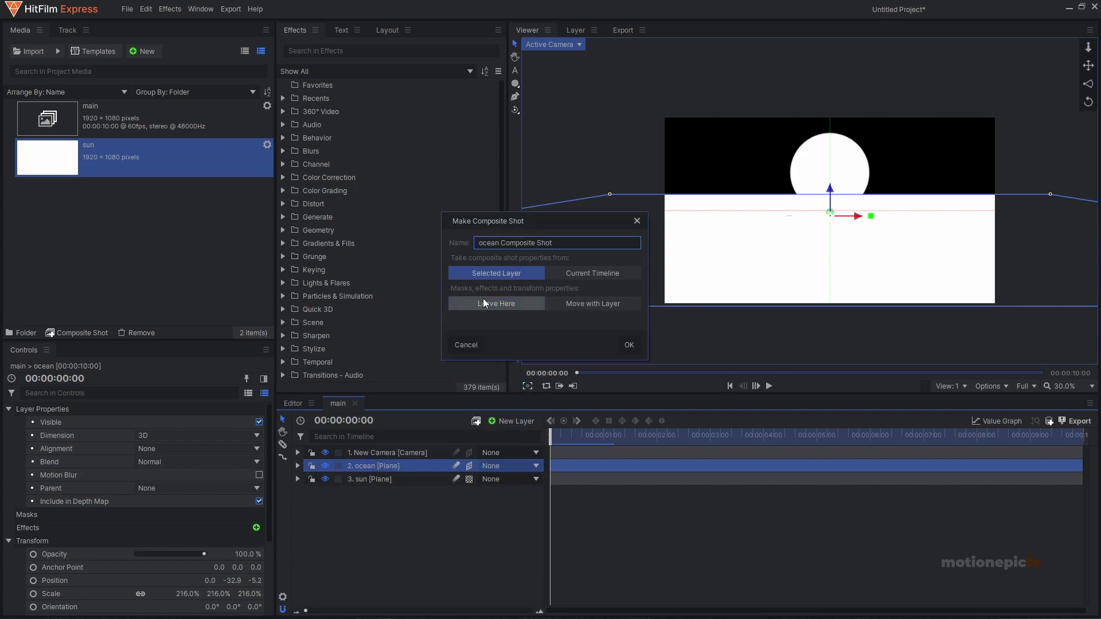
{"action": "left_click", "coordinate": [595, 304]}
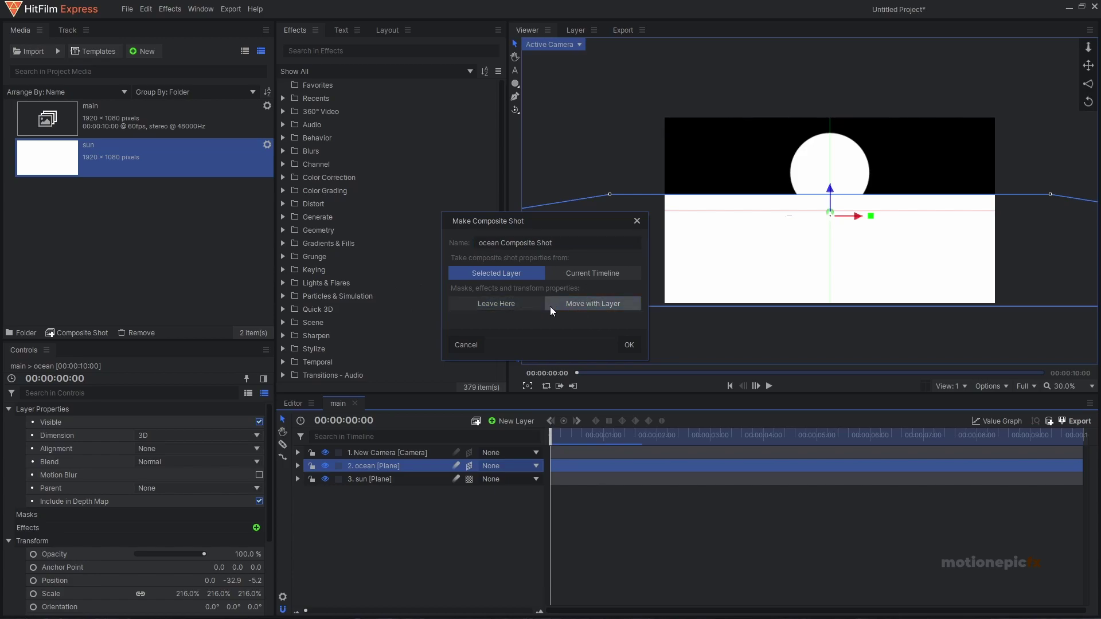
{"action": "left_click", "coordinate": [622, 344]}
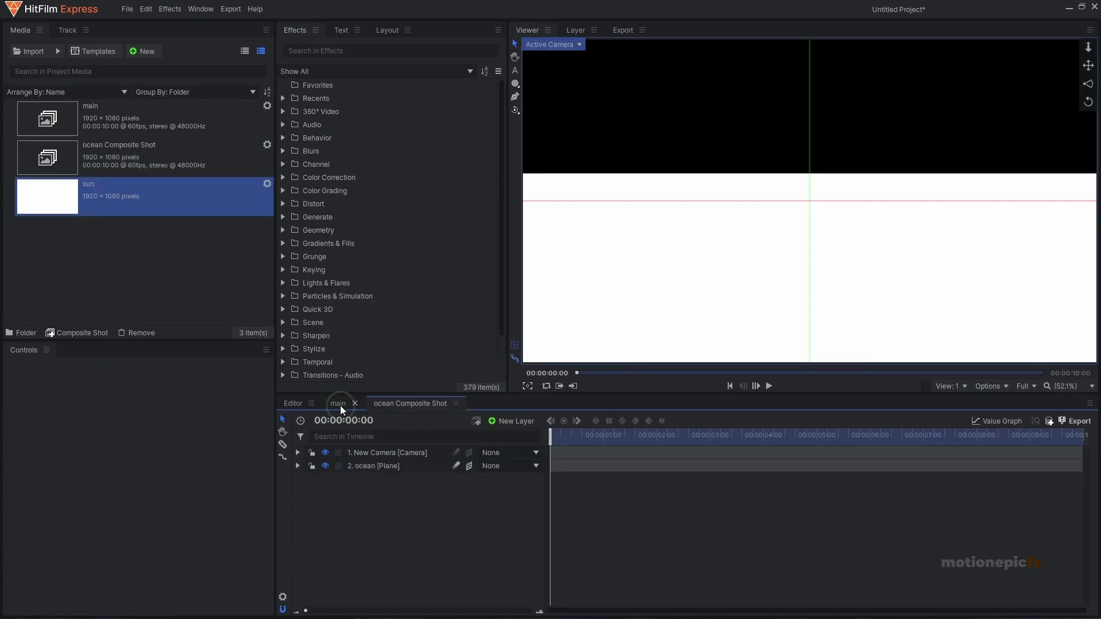
Step: Back in main, make the sun layer its own composite shot, moving its properties too
{"action": "left_click", "coordinate": [340, 405]}
{"action": "left_click", "coordinate": [372, 478]}
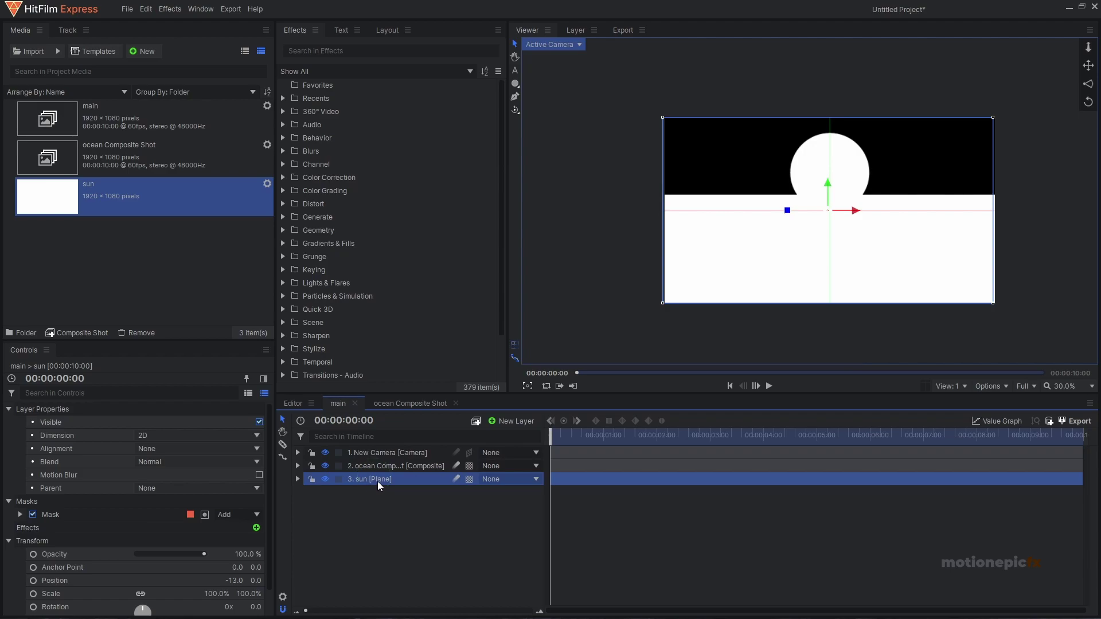
{"action": "right_click", "coordinate": [372, 480]}
{"action": "left_click", "coordinate": [411, 329]}
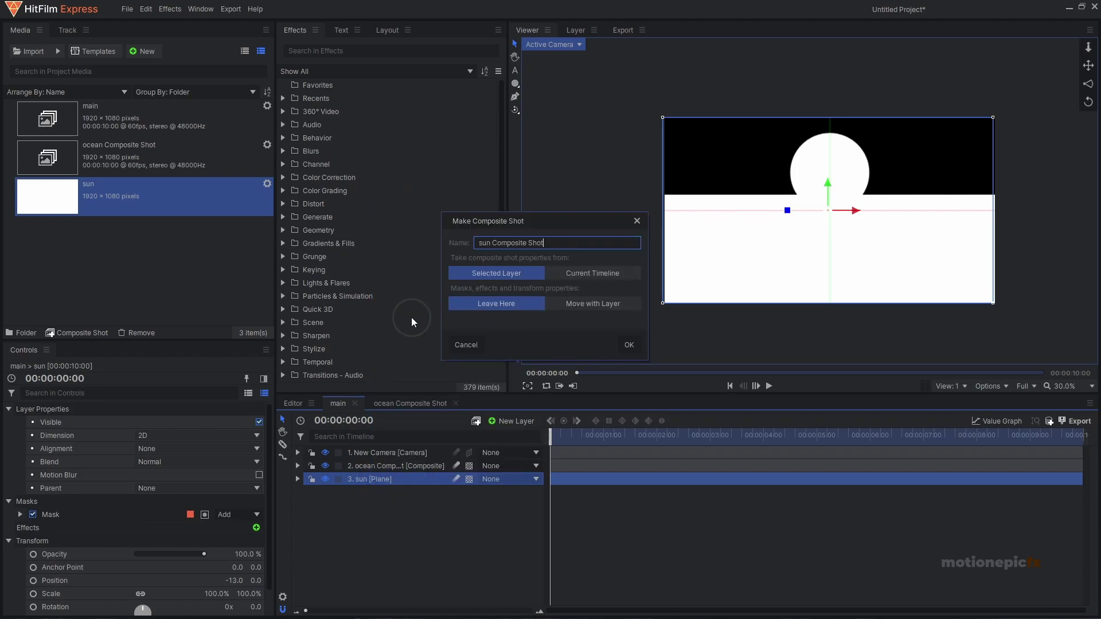
{"action": "left_click", "coordinate": [588, 305]}
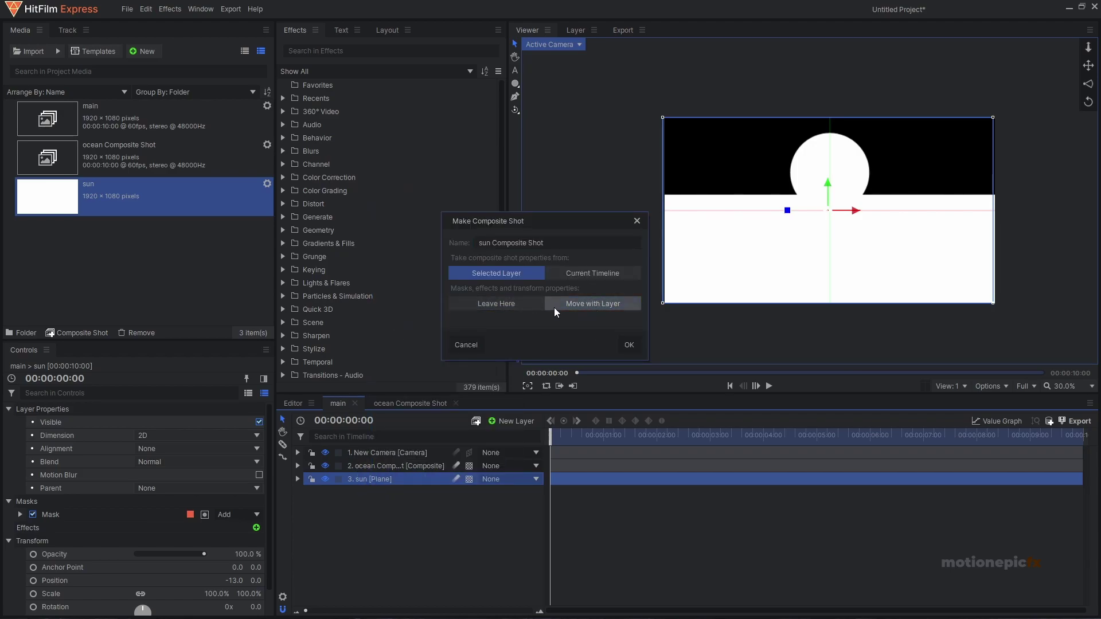
{"action": "left_click", "coordinate": [628, 345]}
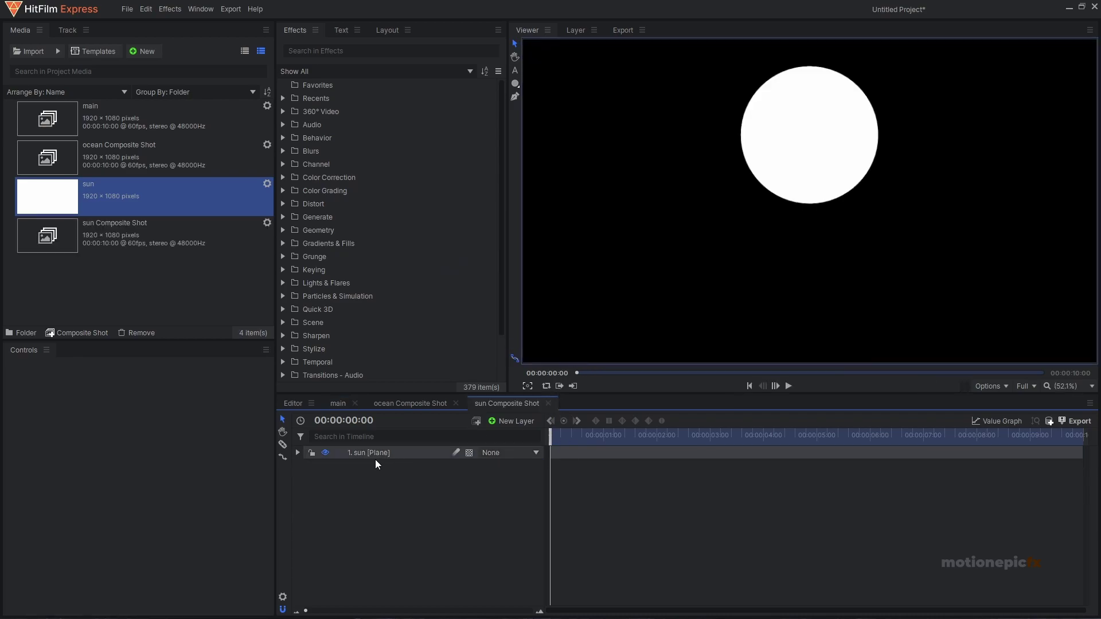
Step: In the ocean composite shot, apply the Fractal Noise effect to the ocean plane
{"action": "left_click", "coordinate": [400, 402]}
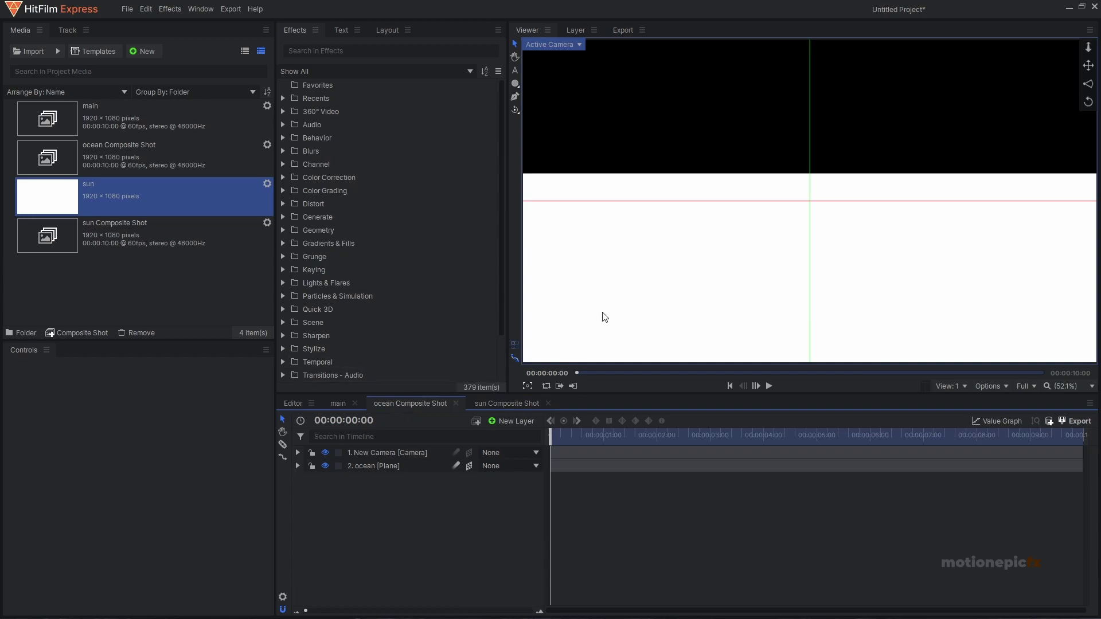
{"action": "scroll", "coordinate": [798, 197], "scroll_direction": "down", "scroll_amount": 3}
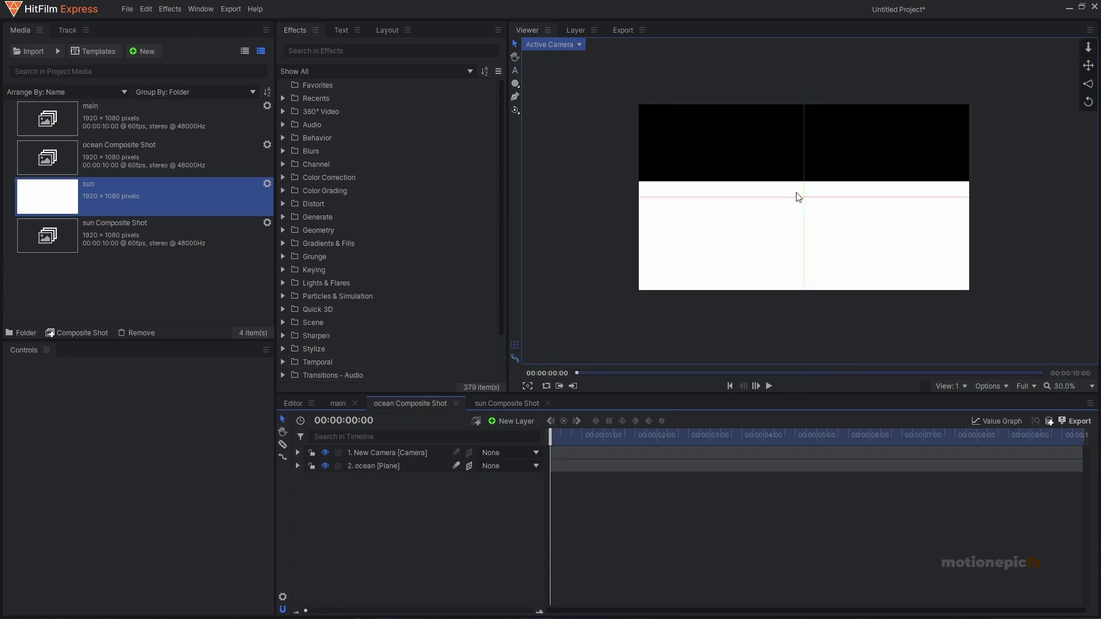
{"action": "left_click", "coordinate": [305, 48]}
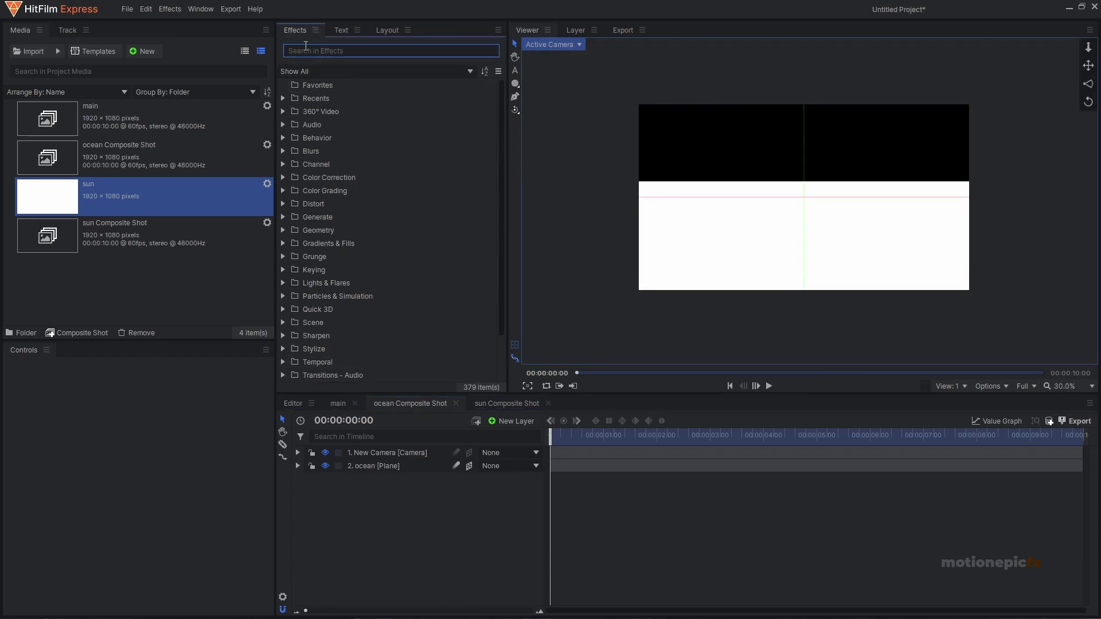
{"action": "type", "text": "fracta"}
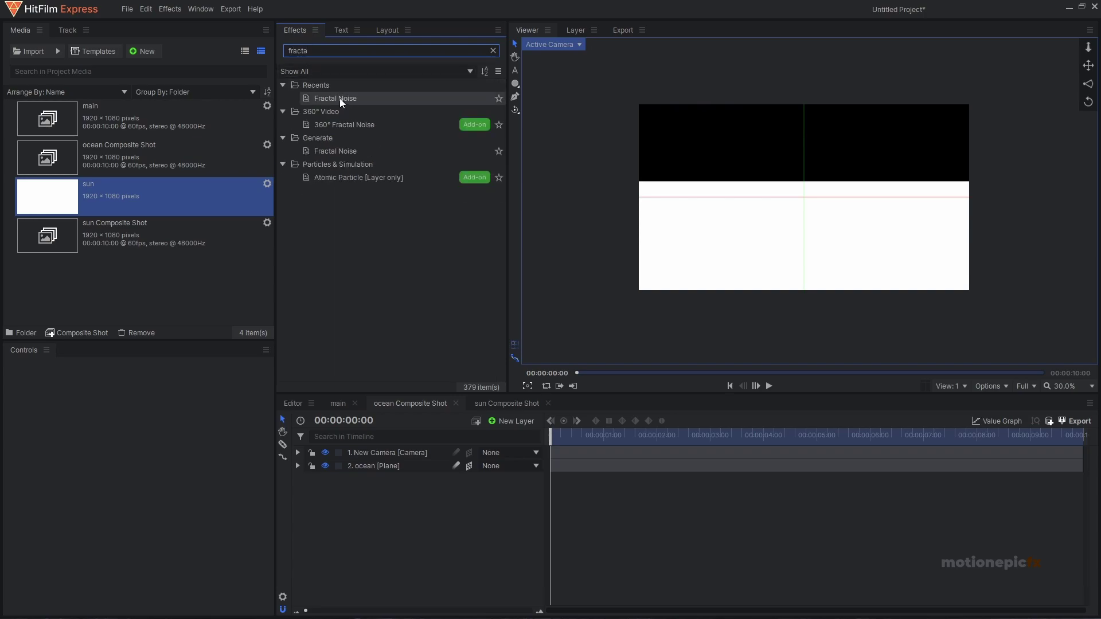
{"action": "left_click", "coordinate": [339, 98]}
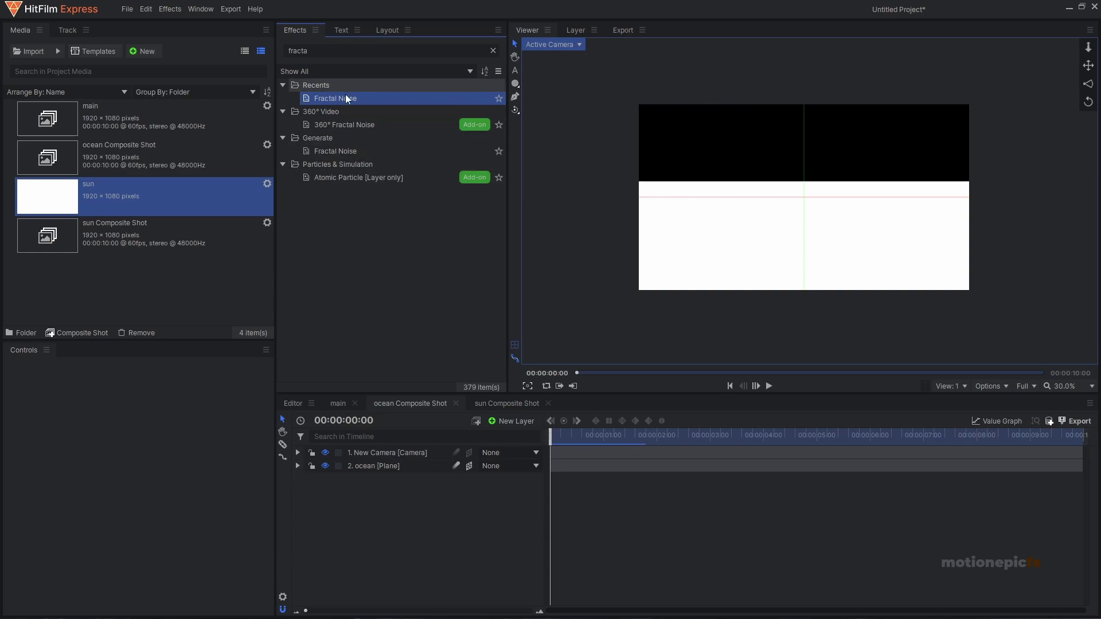
{"action": "left_click_drag", "start_coordinate": [304, 112], "coordinate": [391, 463]}
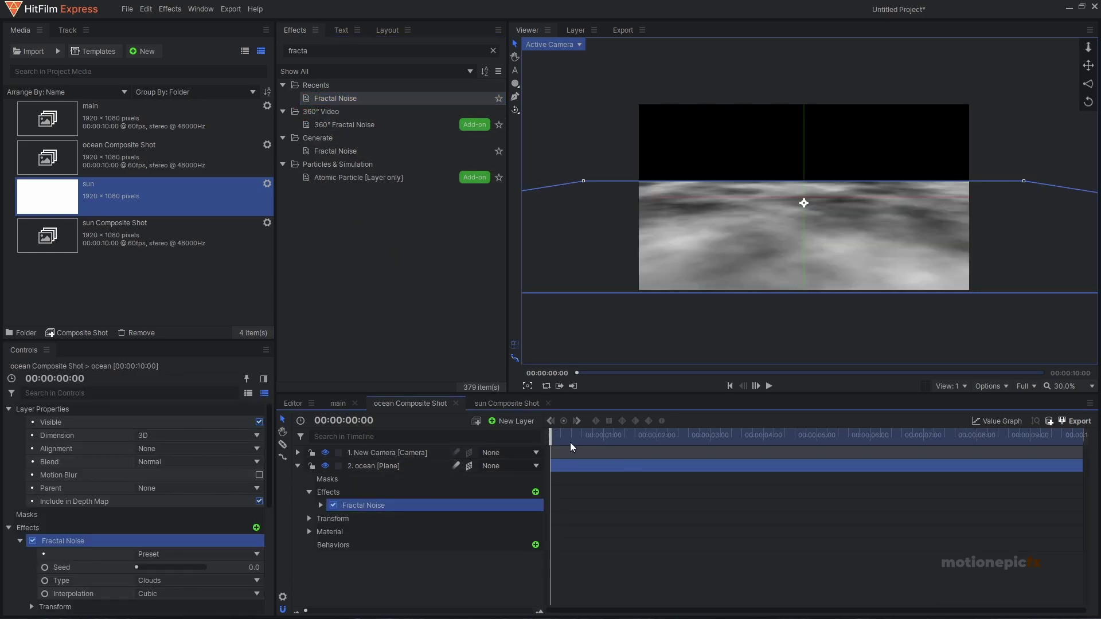
Step: Keyframe the Fractal Noise Seed at 0 on the first frame and 30 on the last
{"action": "left_click_drag", "start_coordinate": [576, 436], "coordinate": [547, 434]}
{"action": "scroll", "coordinate": [43, 549], "scroll_direction": "down", "scroll_amount": 1}
{"action": "left_click", "coordinate": [44, 519]}
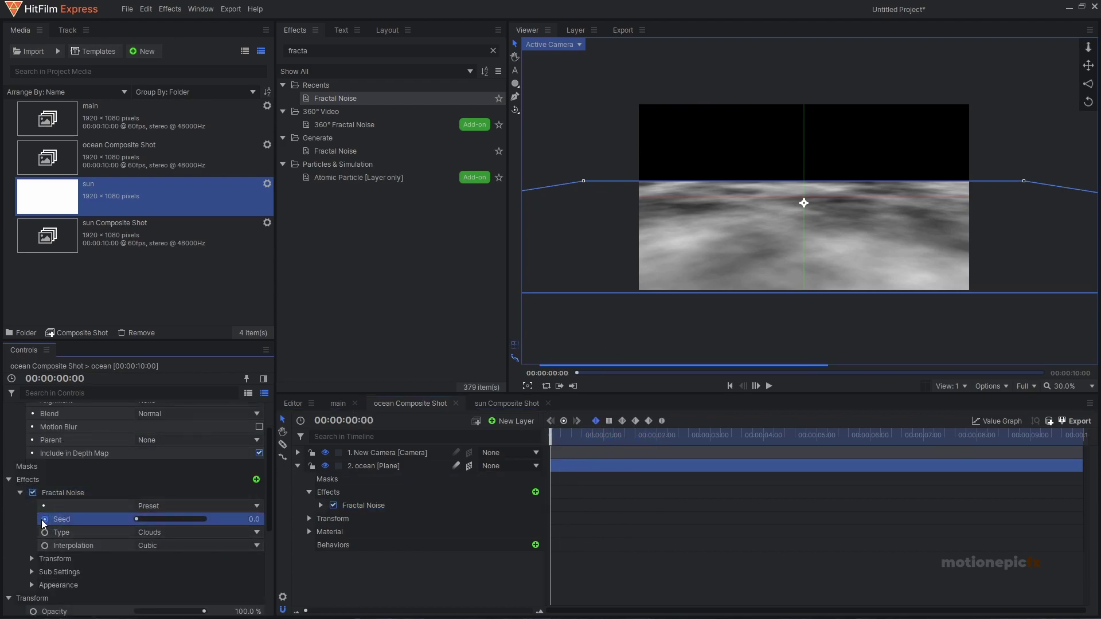
{"action": "left_click_drag", "start_coordinate": [567, 438], "coordinate": [1082, 438]}
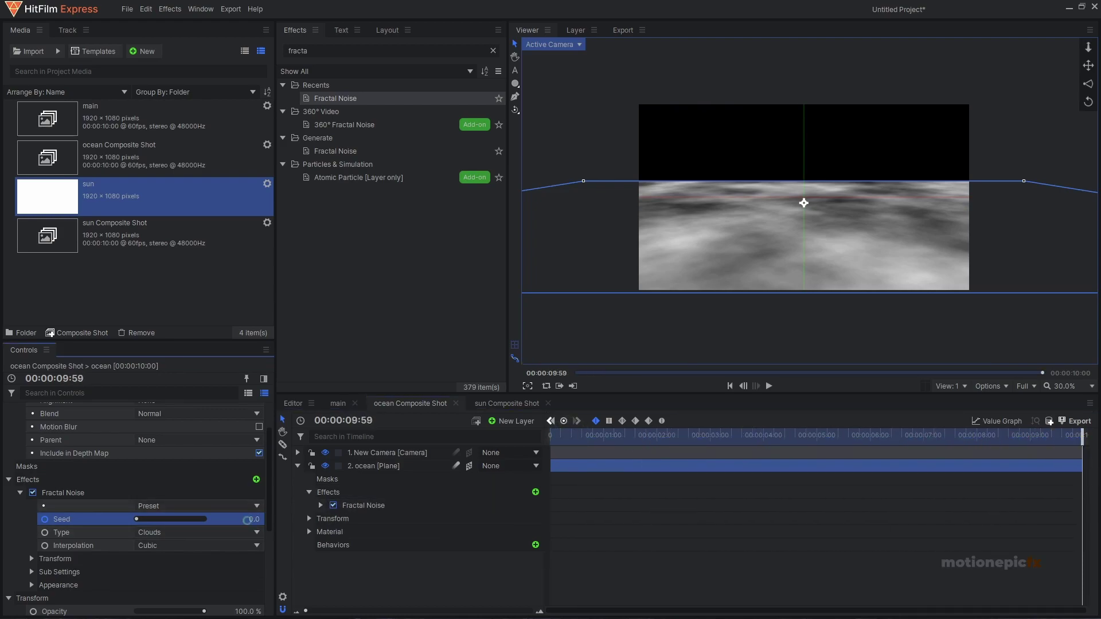
{"action": "left_click", "coordinate": [248, 520]}
{"action": "type", "text": "30"}
{"action": "key", "text": "Return"}
{"action": "left_click_drag", "start_coordinate": [600, 435], "coordinate": [488, 454]}
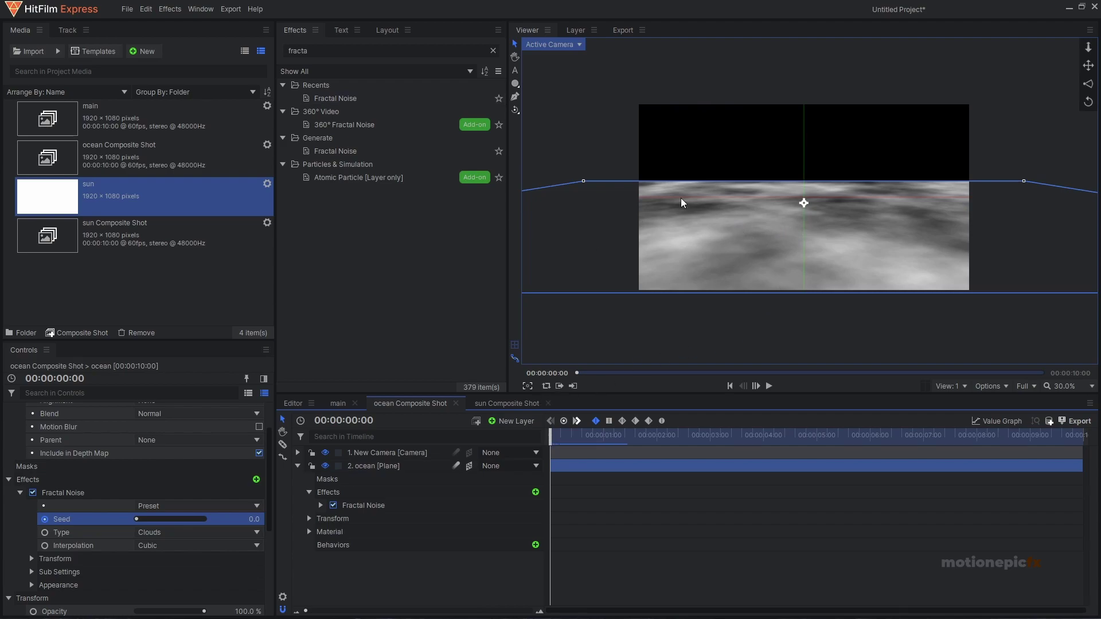
{"action": "double_click", "coordinate": [326, 51]}
Step: Apply the Parallax effect to the ocean plane
{"action": "type", "text": "pa"}
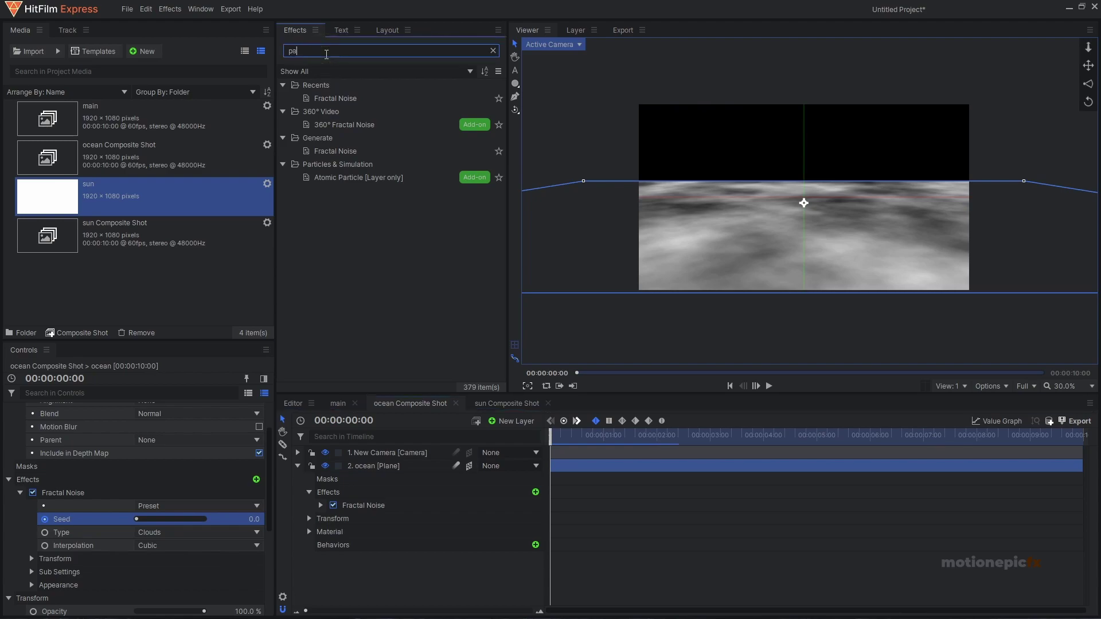
{"action": "type", "text": "rall"}
{"action": "left_click_drag", "start_coordinate": [360, 98], "coordinate": [388, 465]}
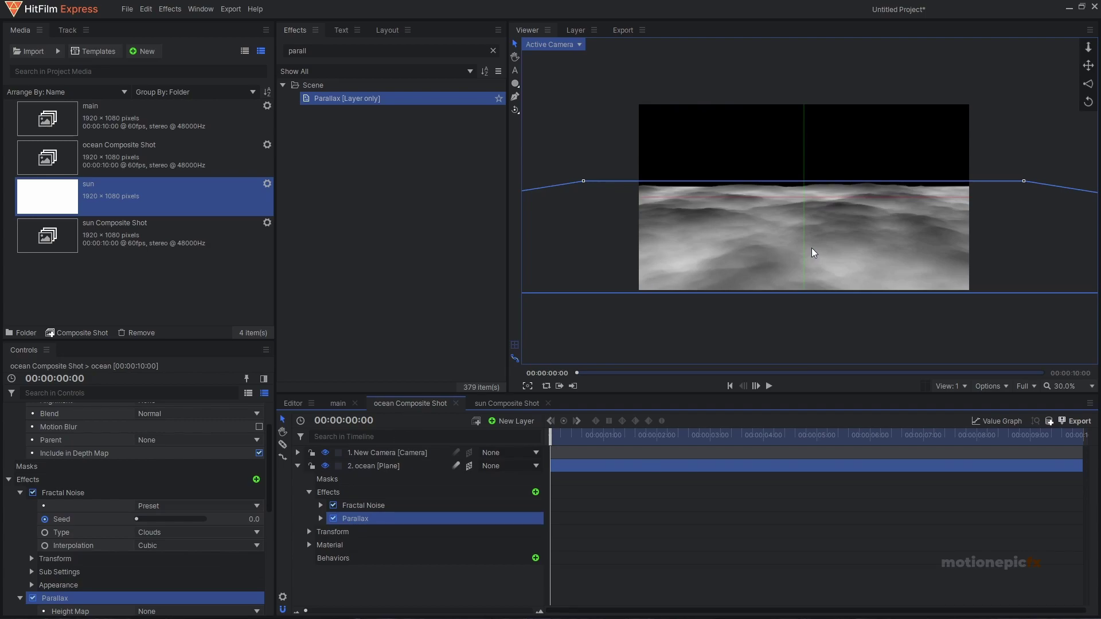
{"action": "scroll", "coordinate": [791, 270], "scroll_direction": "up", "scroll_amount": 4}
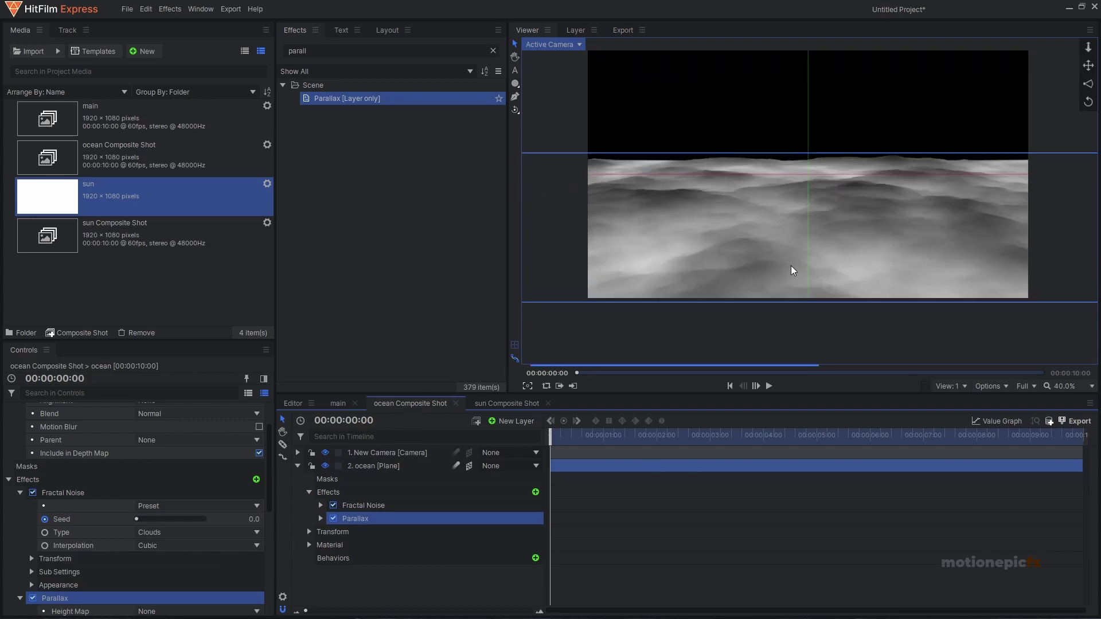
{"action": "scroll", "coordinate": [792, 269], "scroll_direction": "down", "scroll_amount": 3}
{"action": "scroll", "coordinate": [707, 239], "scroll_direction": "down", "scroll_amount": 1}
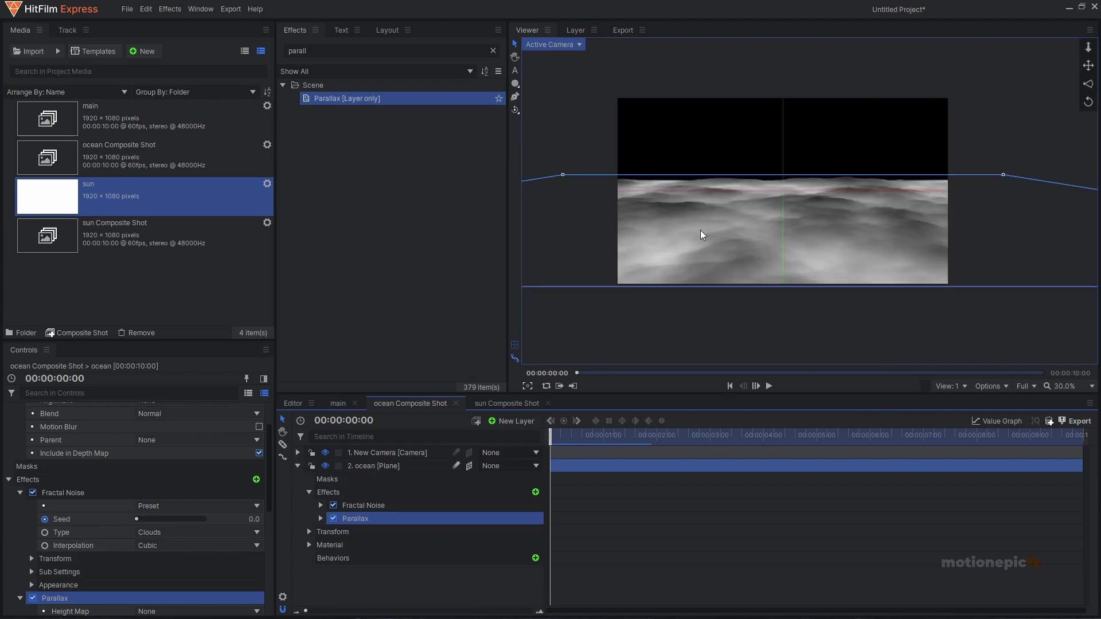
{"action": "scroll", "coordinate": [695, 209], "scroll_direction": "up", "scroll_amount": 1}
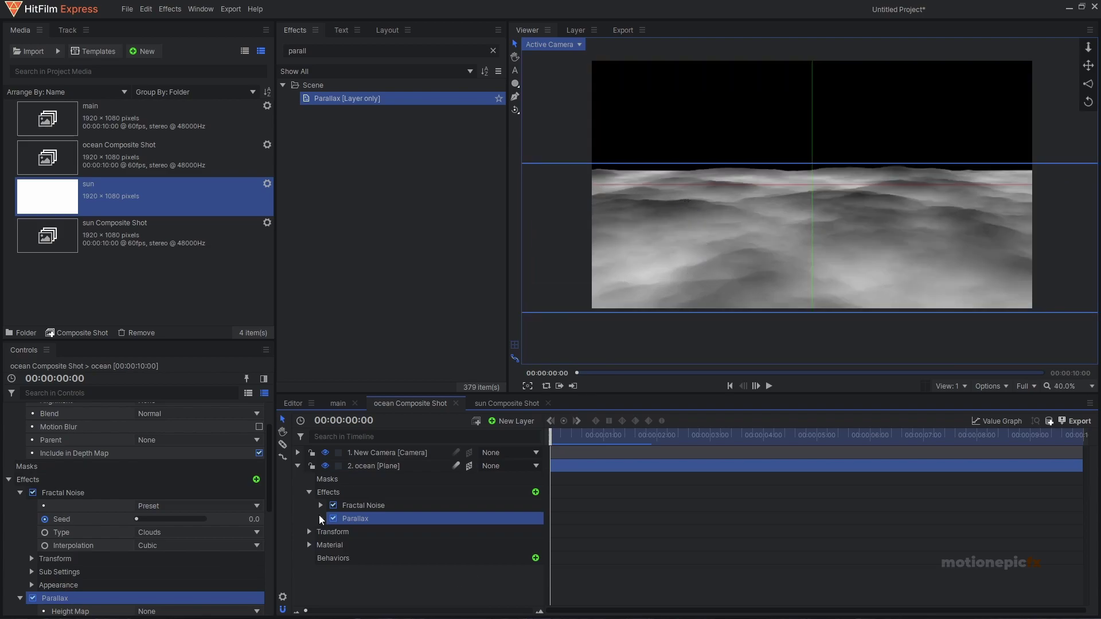
{"action": "scroll", "coordinate": [115, 557], "scroll_direction": "down", "scroll_amount": 4}
{"action": "scroll", "coordinate": [138, 463], "scroll_direction": "up", "scroll_amount": 1}
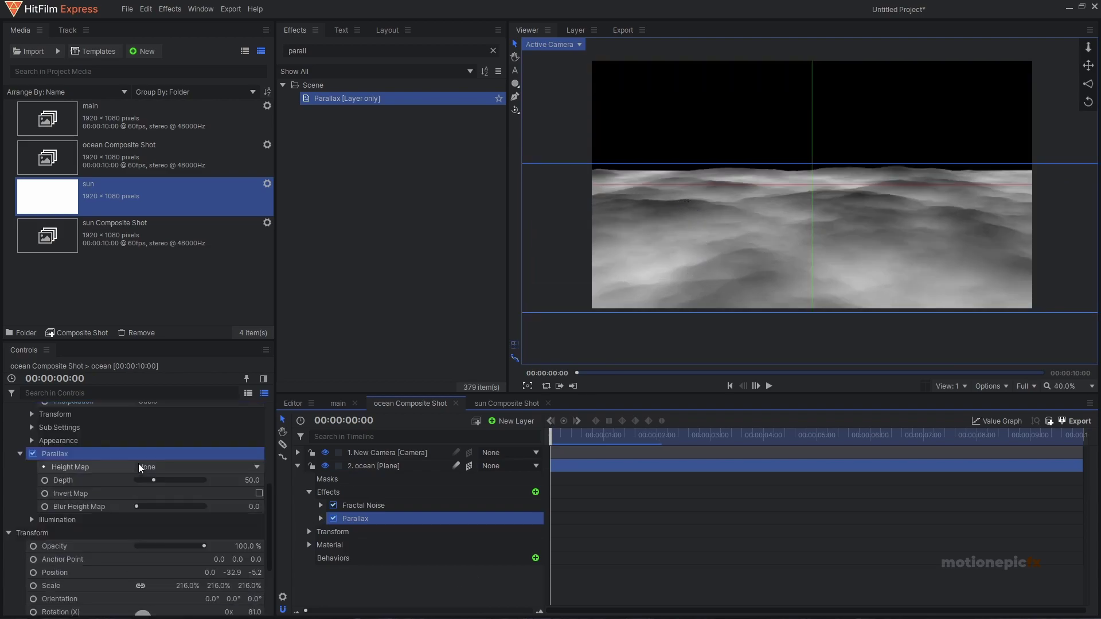
{"action": "scroll", "coordinate": [762, 196], "scroll_direction": "up", "scroll_amount": 3}
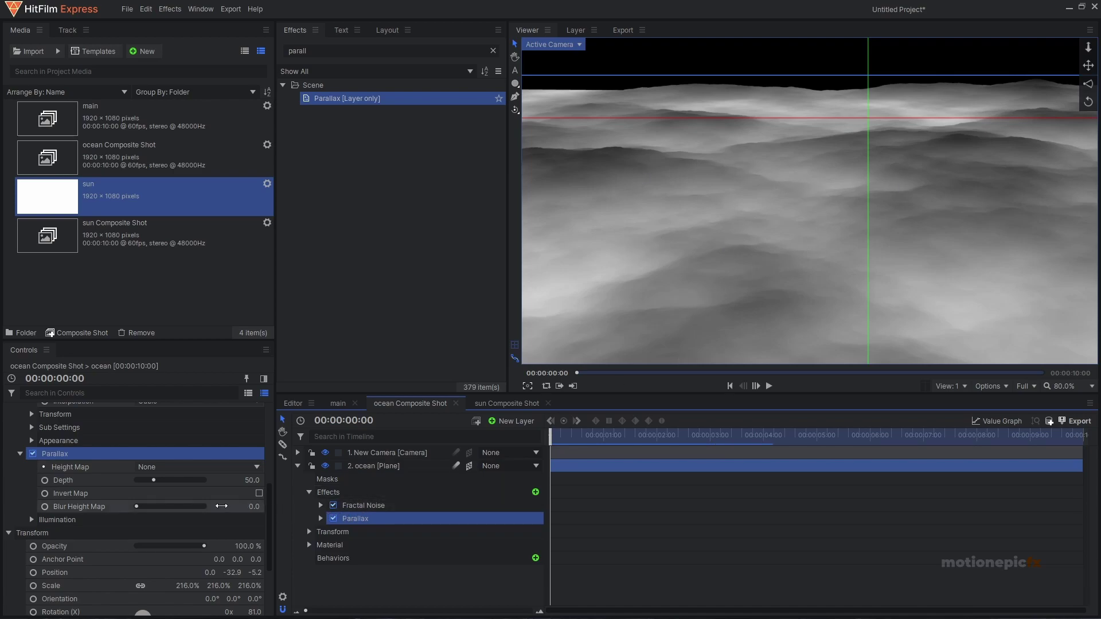
Step: Set Parallax Blur Height Map to 13 and Depth to about 53
{"action": "left_click_drag", "start_coordinate": [243, 506], "coordinate": [253, 506]}
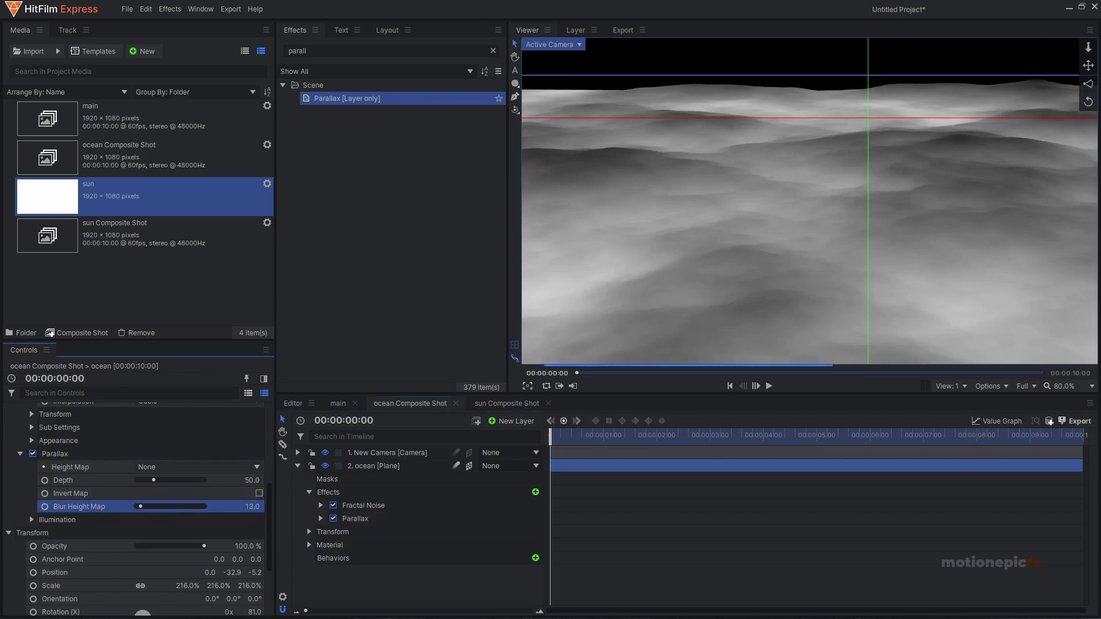
{"action": "left_click_drag", "start_coordinate": [252, 506], "coordinate": [247, 506]}
{"action": "scroll", "coordinate": [860, 235], "scroll_direction": "down", "scroll_amount": 2}
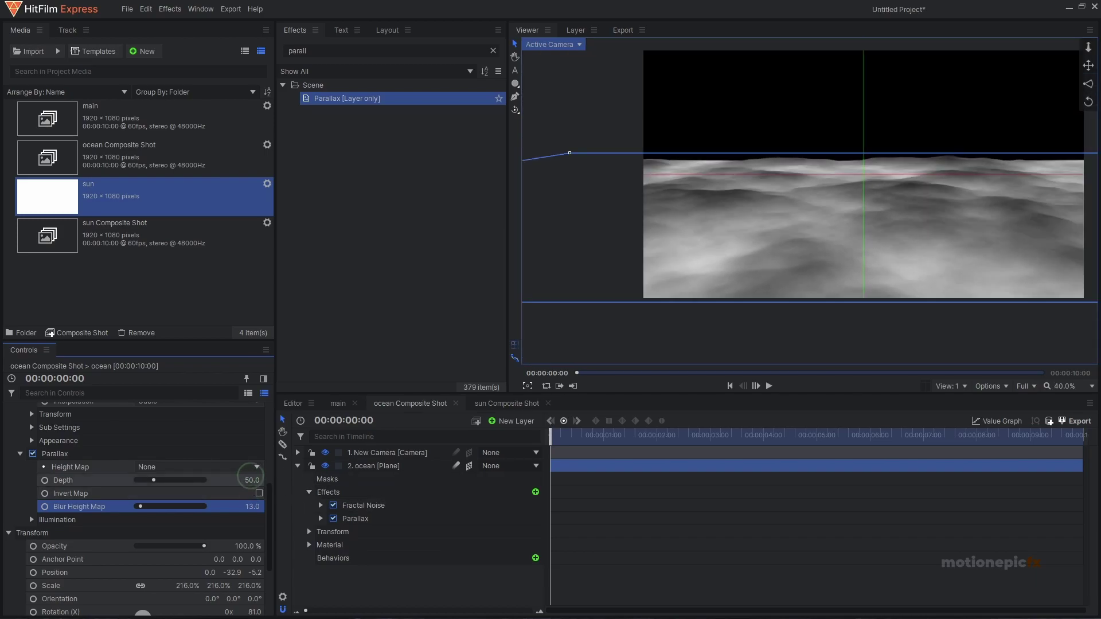
{"action": "mouse_move", "coordinate": [252, 480]}
{"action": "left_mouse_down"}
{"action": "mouse_move", "coordinate": [270, 480]}
{"action": "mouse_move", "coordinate": [254, 480]}
{"action": "left_mouse_up"}
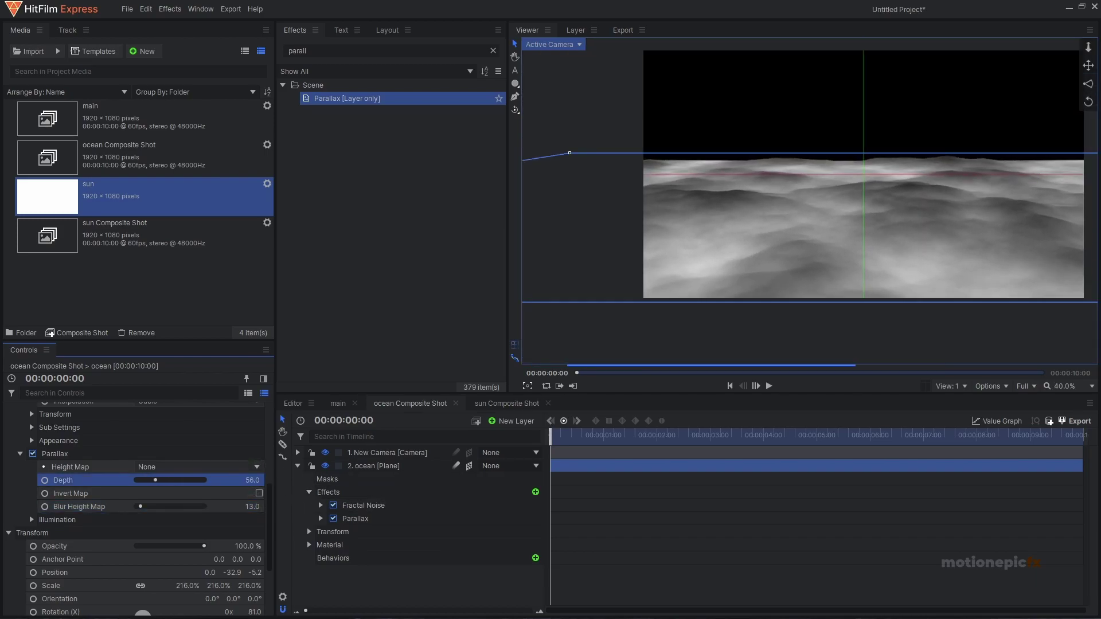
Step: Add a new grade layer to the ocean shot named 'waves'
{"action": "left_click", "coordinate": [298, 465]}
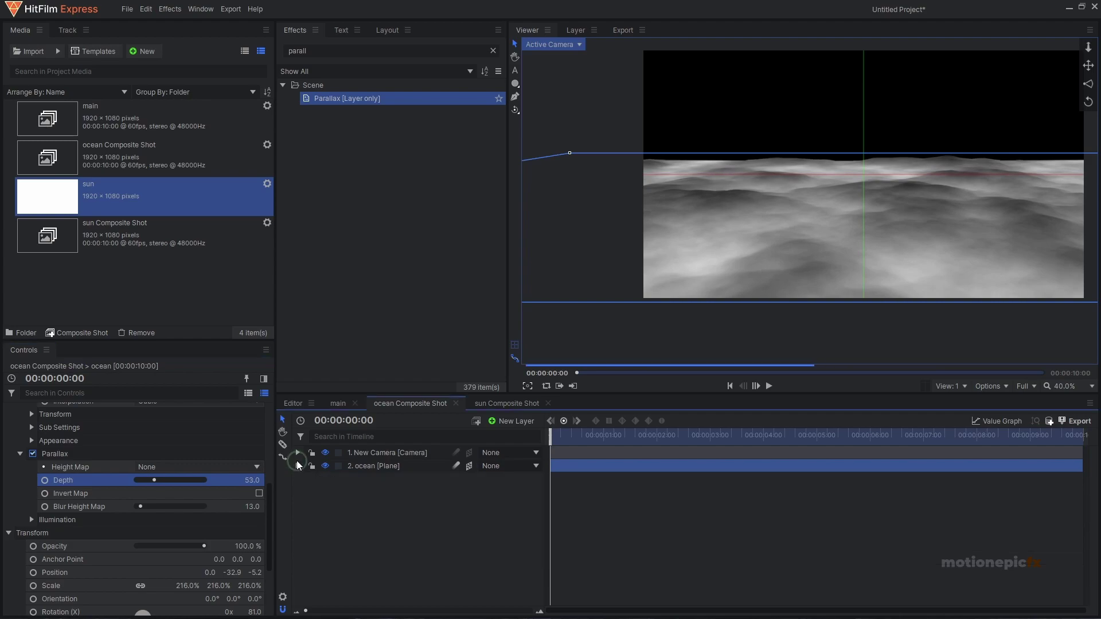
{"action": "left_click", "coordinate": [508, 421]}
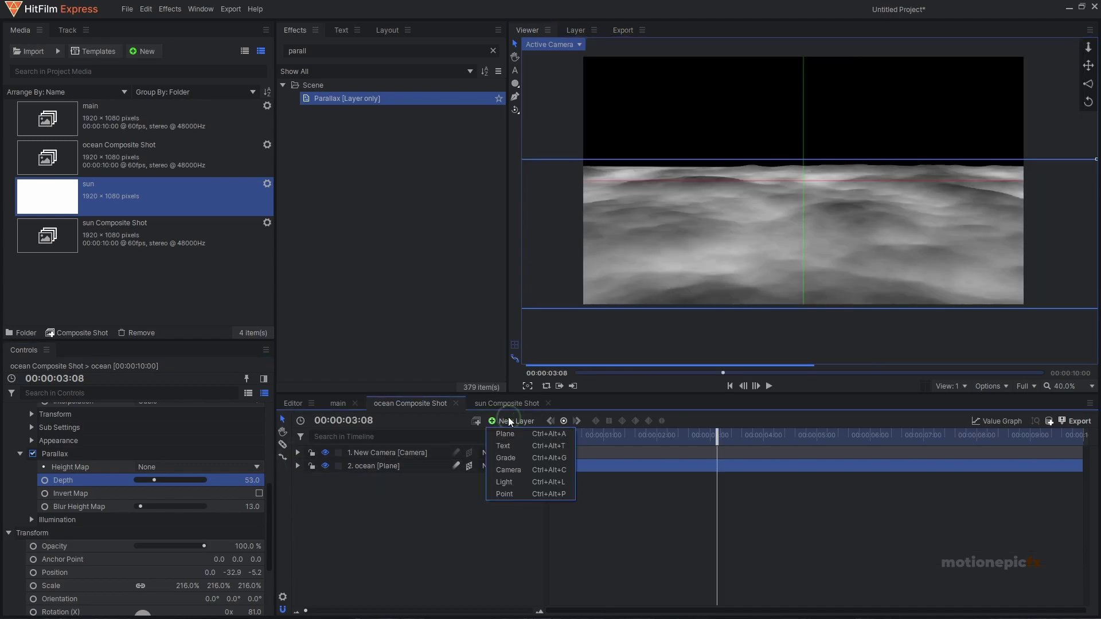
{"action": "left_click", "coordinate": [508, 458]}
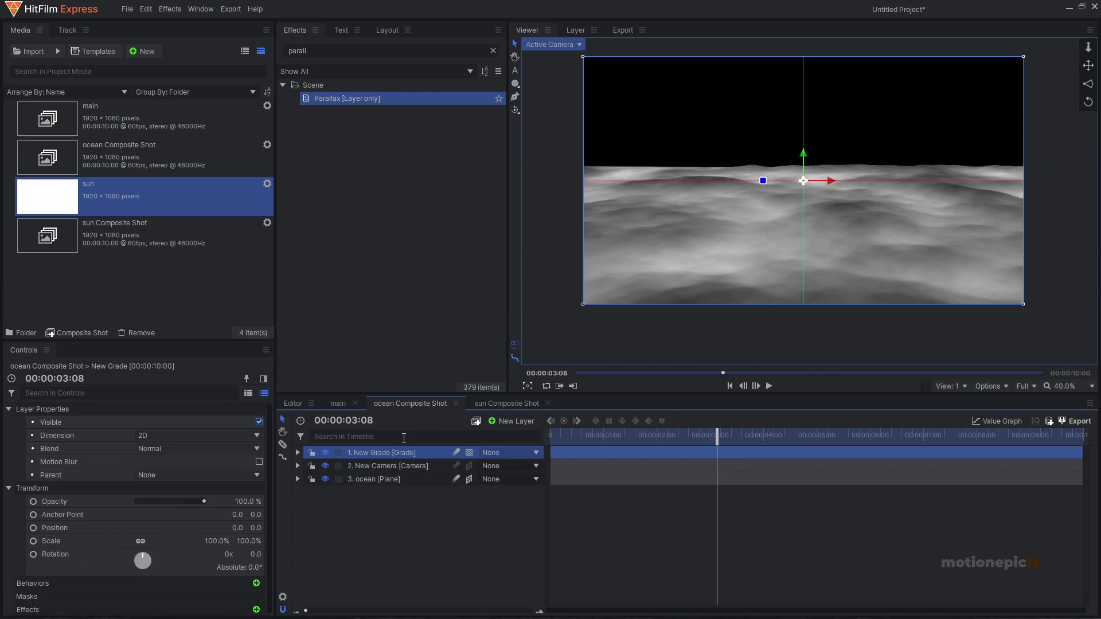
{"action": "key", "text": "F2"}
{"action": "type", "text": "waves"}
{"action": "key", "text": "Return"}
Step: Apply the Waves effect to the waves layer with Frequency 2, then preview it
{"action": "left_click", "coordinate": [308, 50]}
{"action": "type", "text": "w"}
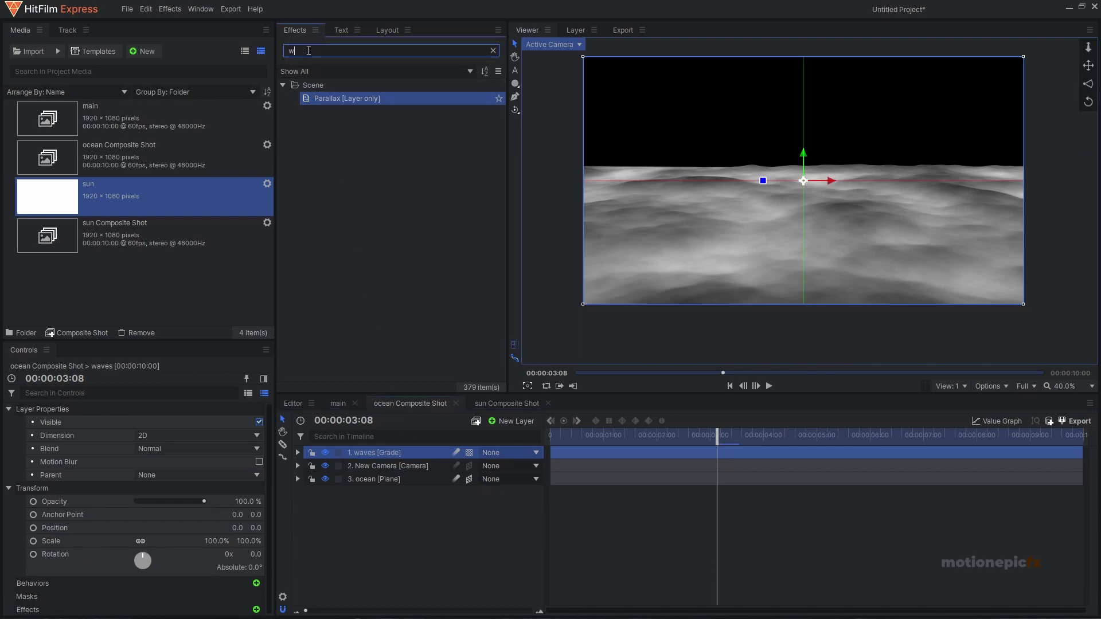
{"action": "type", "text": "aves"}
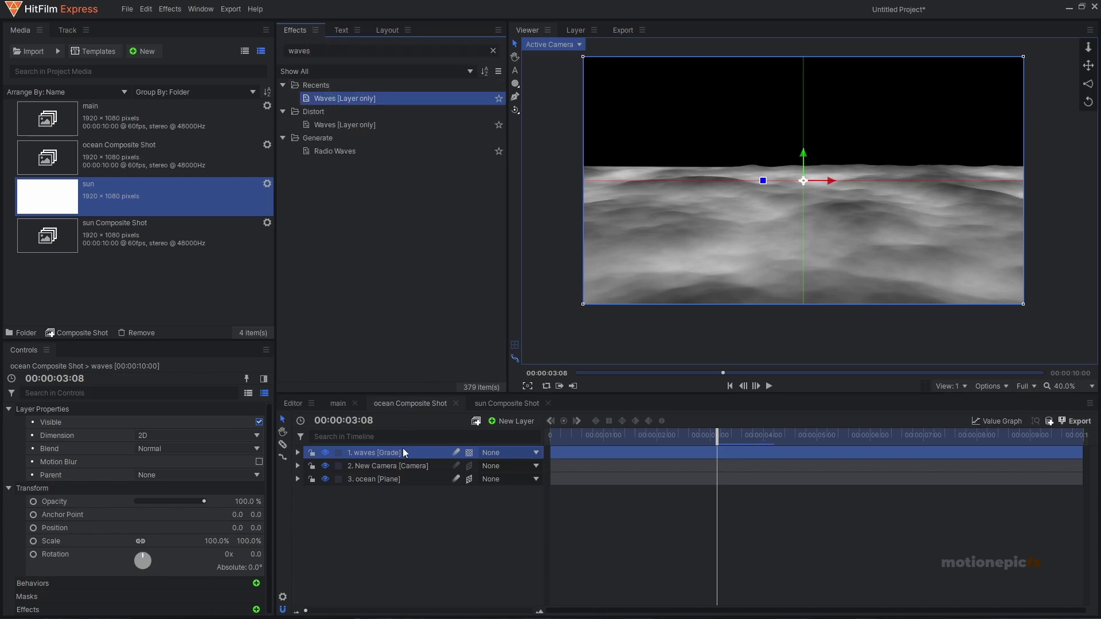
{"action": "left_click_drag", "start_coordinate": [337, 99], "coordinate": [411, 454]}
{"action": "scroll", "coordinate": [252, 516], "scroll_direction": "down", "scroll_amount": 3}
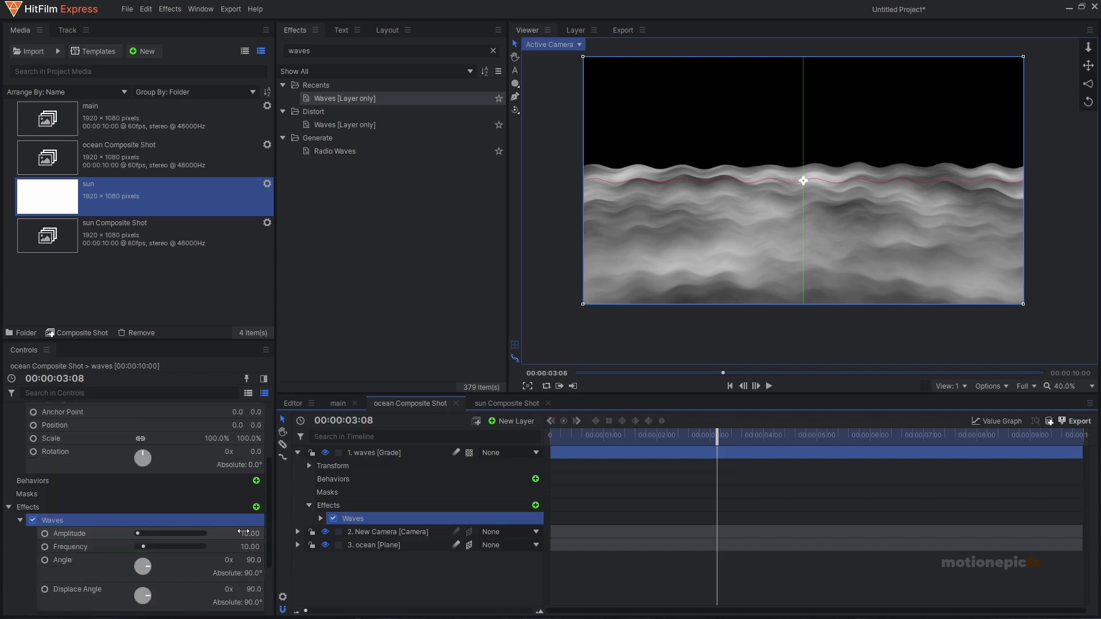
{"action": "scroll", "coordinate": [243, 532], "scroll_direction": "down", "scroll_amount": 2}
{"action": "left_click", "coordinate": [248, 502]}
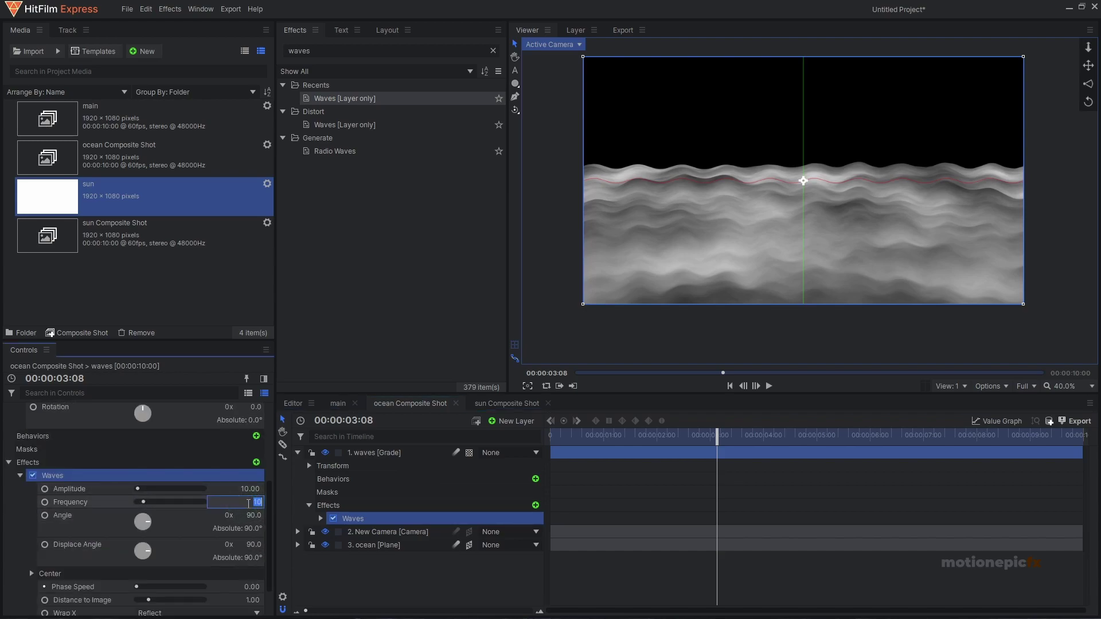
{"action": "key", "text": "Return"}
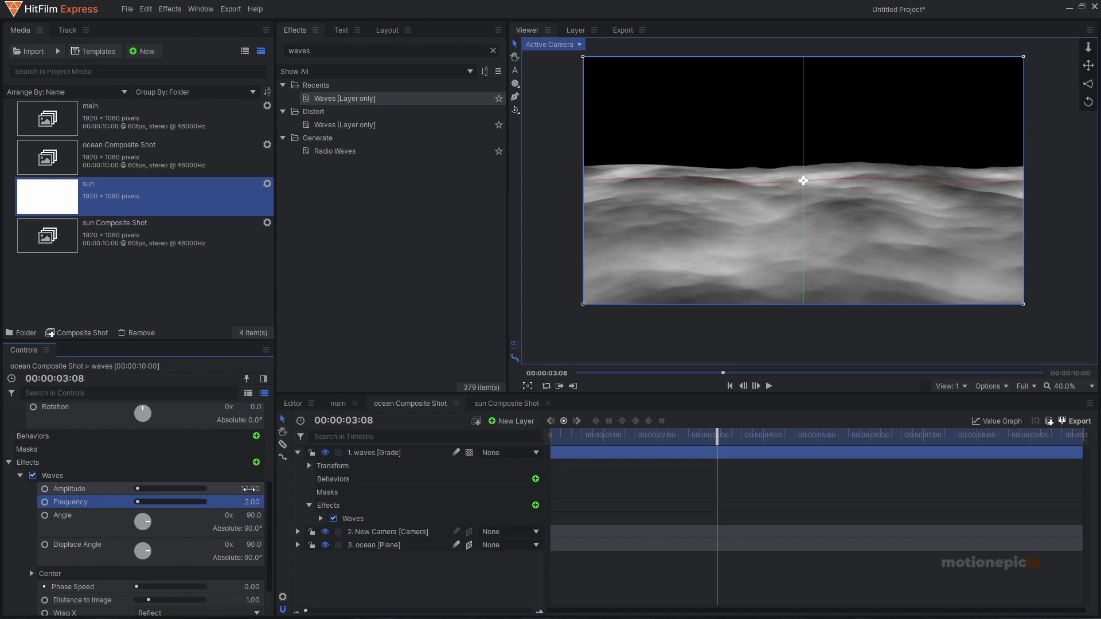
{"action": "left_click", "coordinate": [597, 435]}
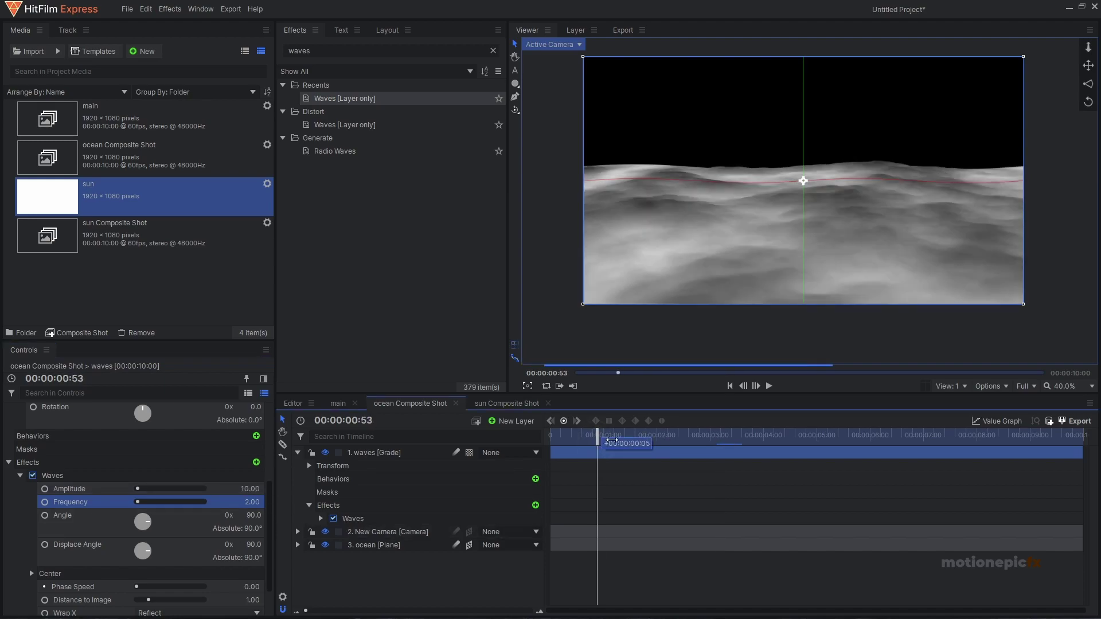
{"action": "left_click_drag", "start_coordinate": [611, 440], "coordinate": [654, 440]}
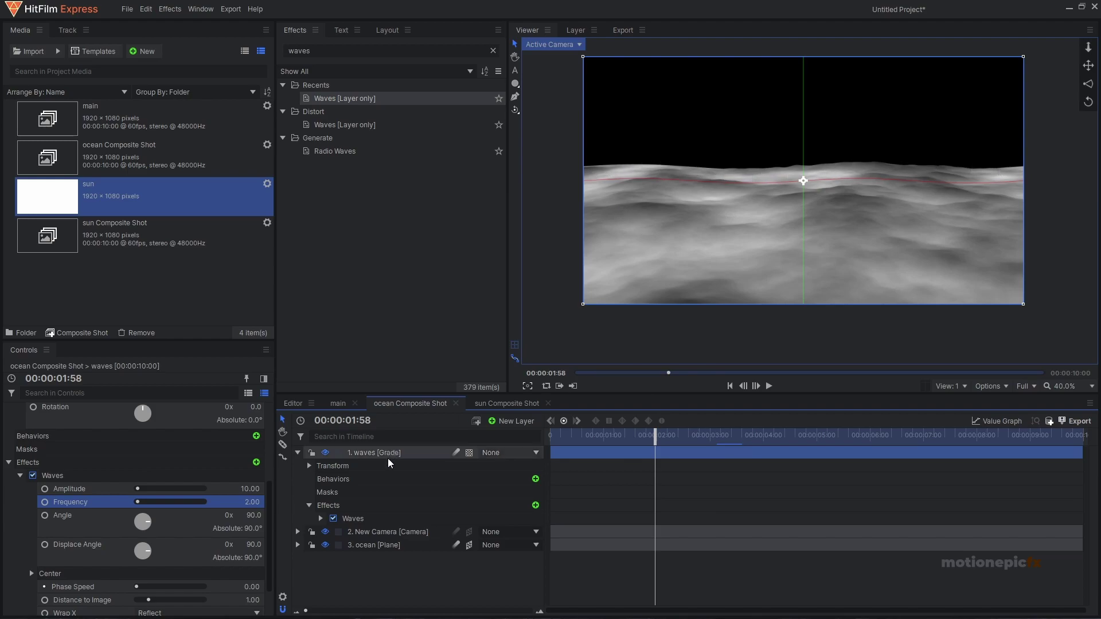
Step: Compare with Waves toggled off, set Phase Speed to 0.11, and play back
{"action": "left_click", "coordinate": [333, 518]}
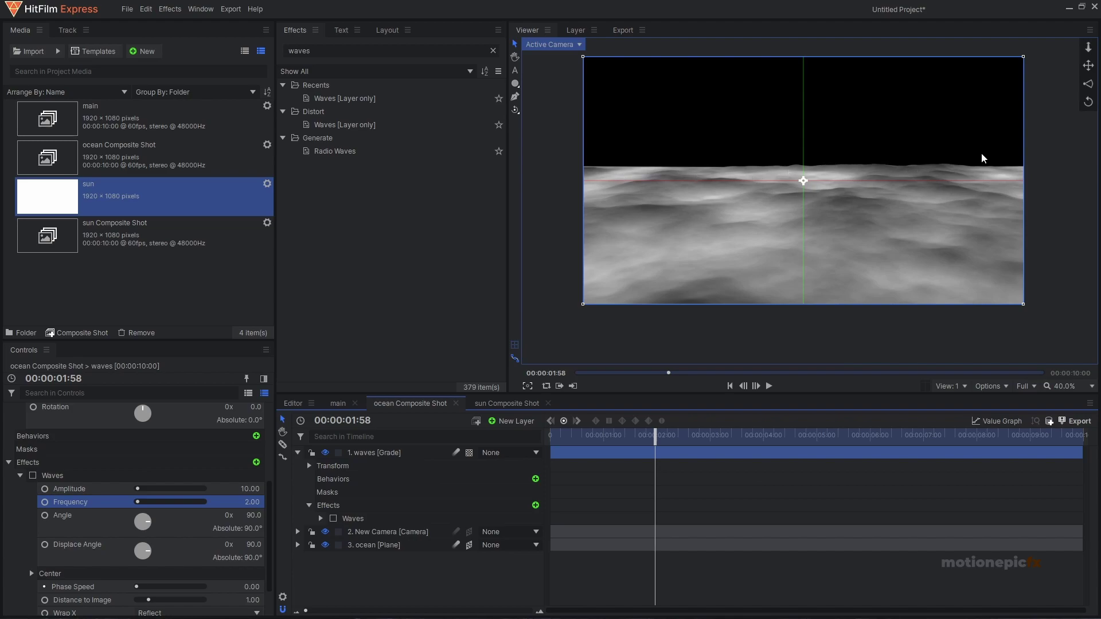
{"action": "left_click", "coordinate": [333, 518]}
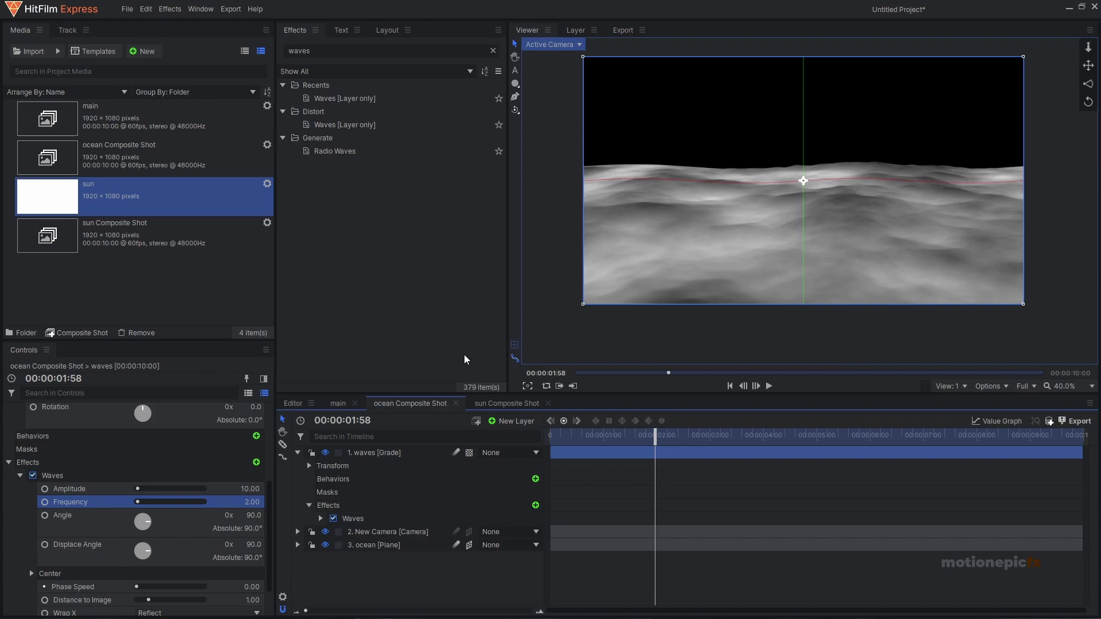
{"action": "scroll", "coordinate": [143, 542], "scroll_direction": "down", "scroll_amount": 3}
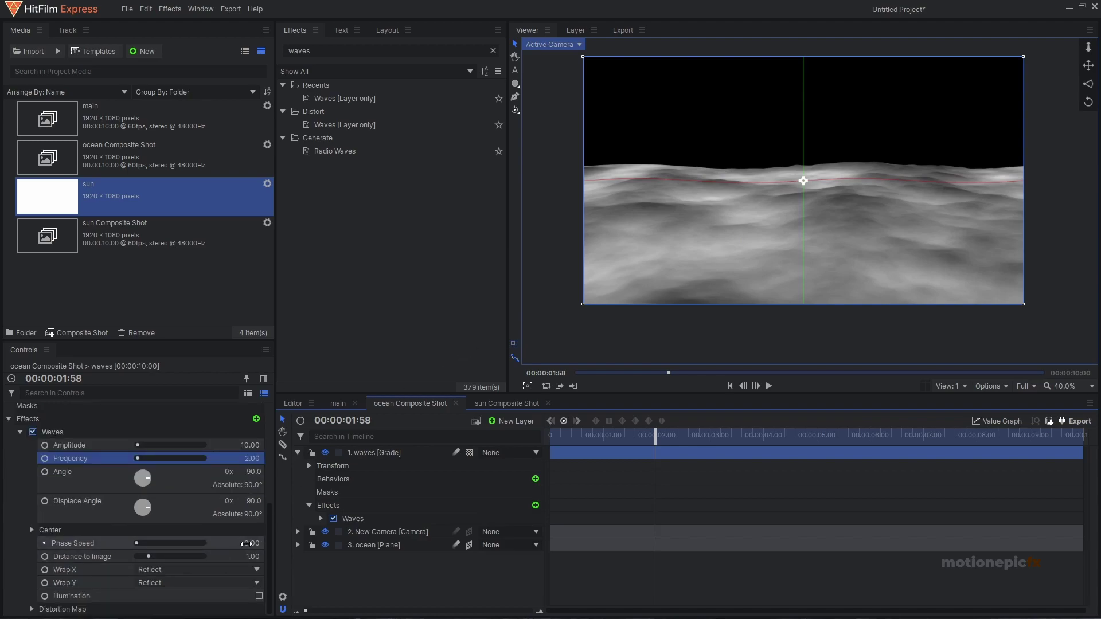
{"action": "left_click_drag", "start_coordinate": [246, 543], "coordinate": [218, 542]}
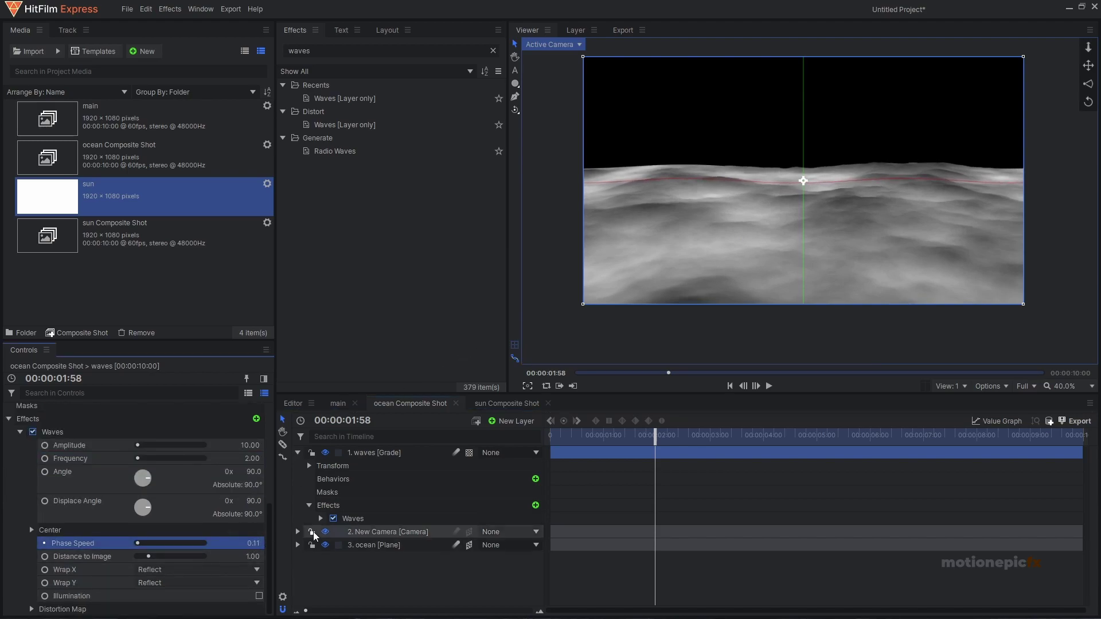
{"action": "key", "text": "Home"}
{"action": "key", "text": "space"}
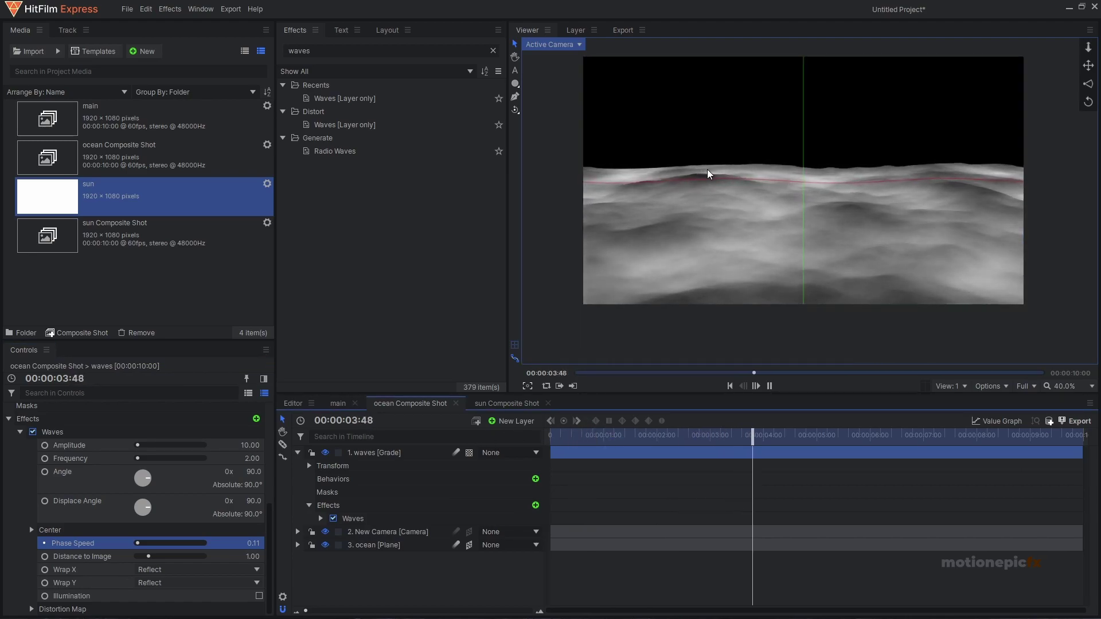
{"action": "key", "text": "space"}
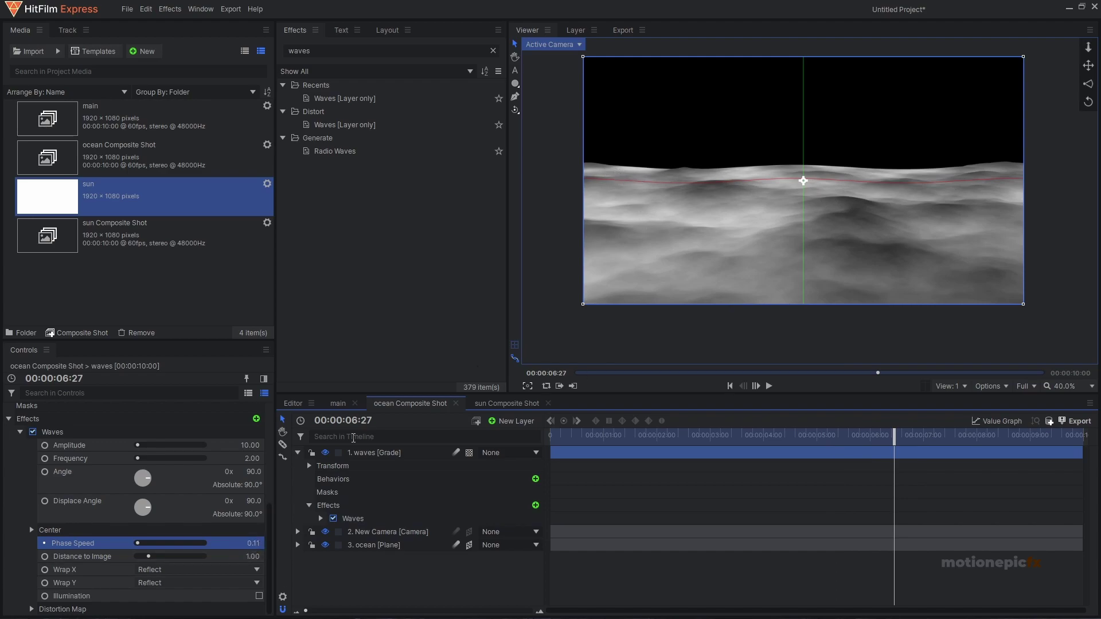
Step: Raise the Waves Frequency to 3 and replay from the start
{"action": "left_click", "coordinate": [250, 457]}
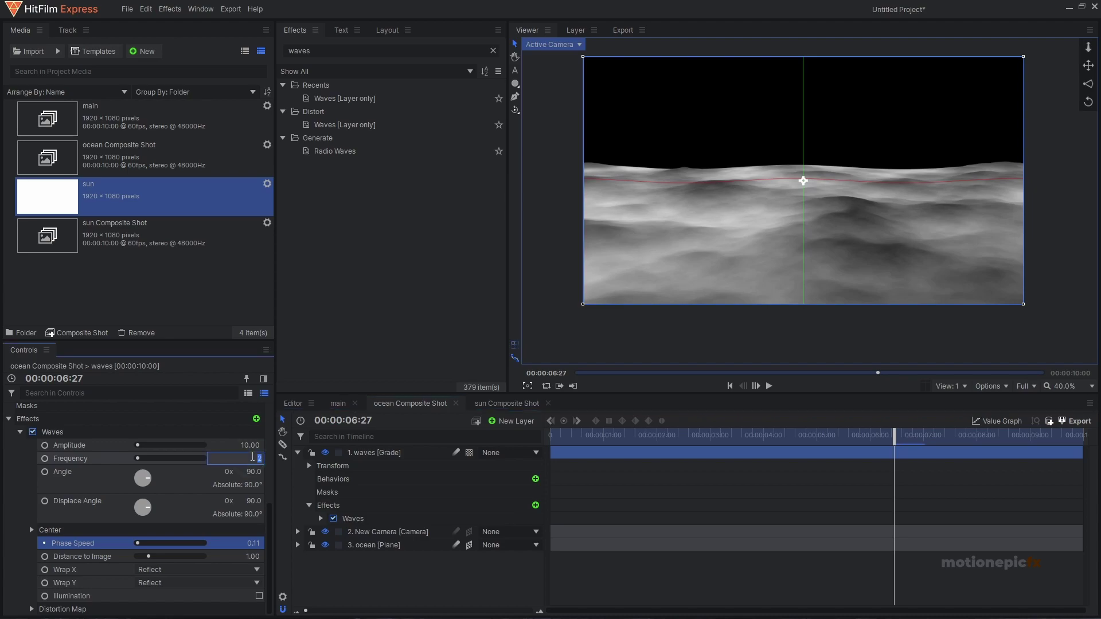
{"action": "key", "text": "Return"}
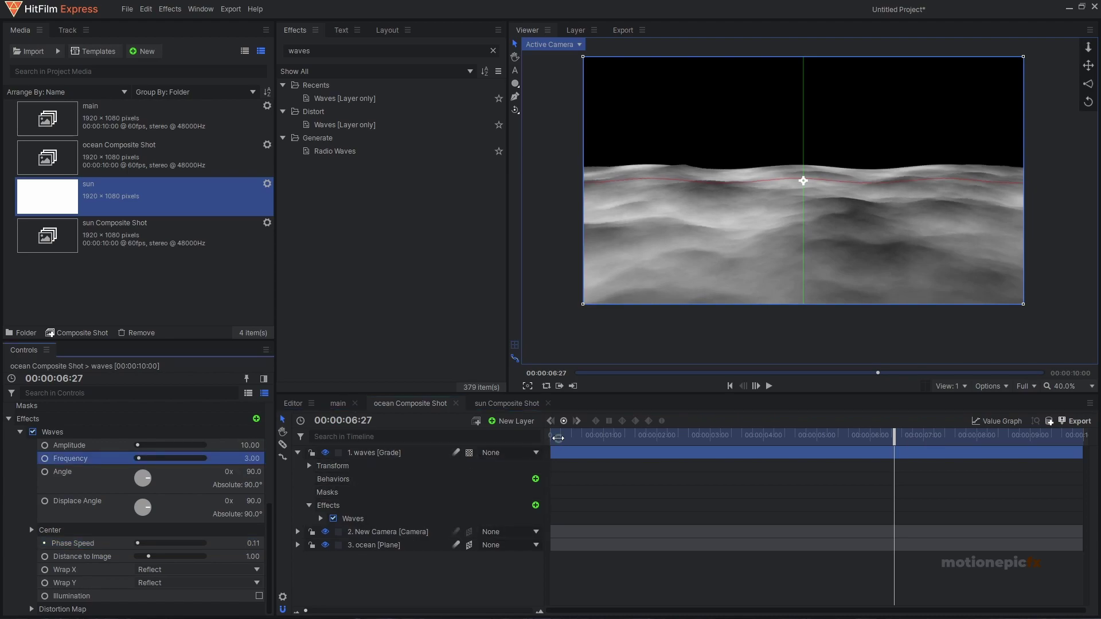
{"action": "key", "text": "Home"}
{"action": "key", "text": "space"}
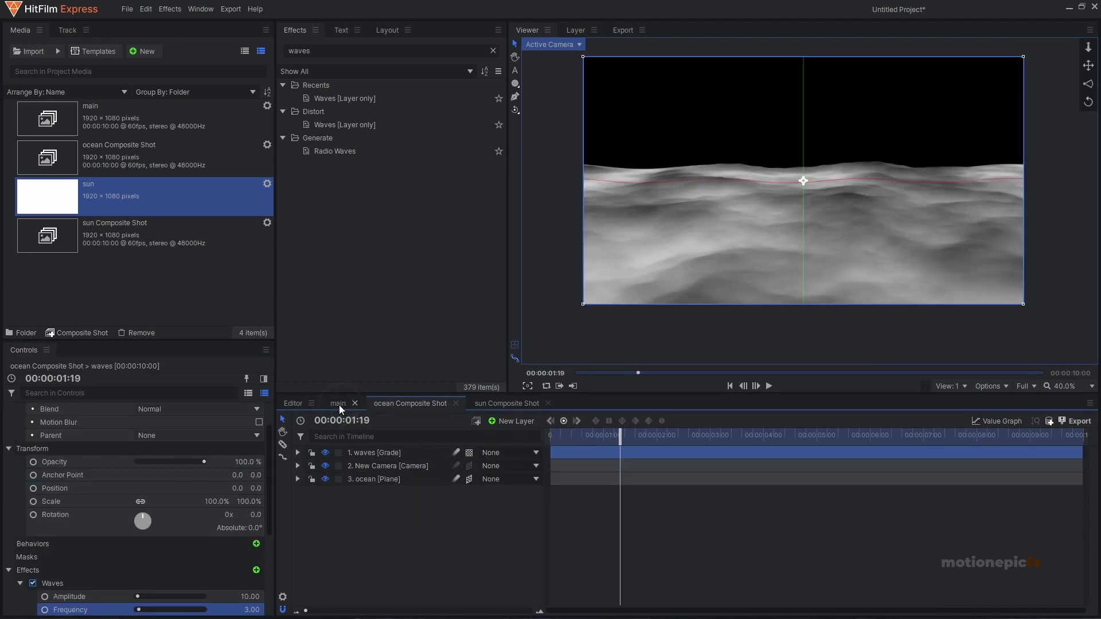
Step: Add a grade layer named 'displ' to the main composite shot
{"action": "left_click", "coordinate": [339, 404]}
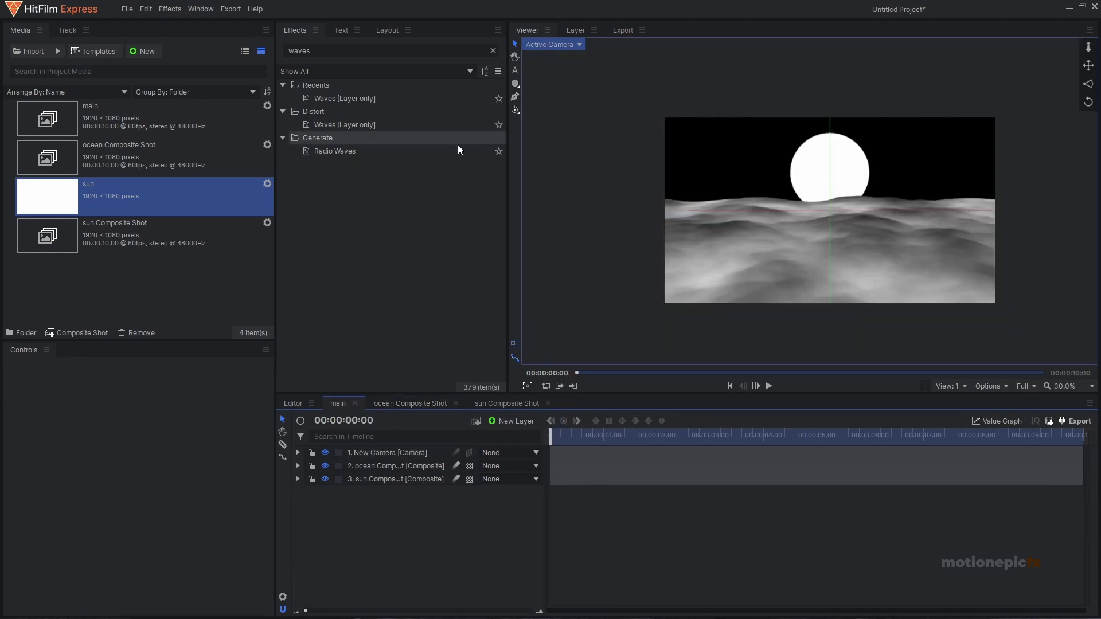
{"action": "left_click", "coordinate": [508, 422]}
{"action": "left_click", "coordinate": [517, 458]}
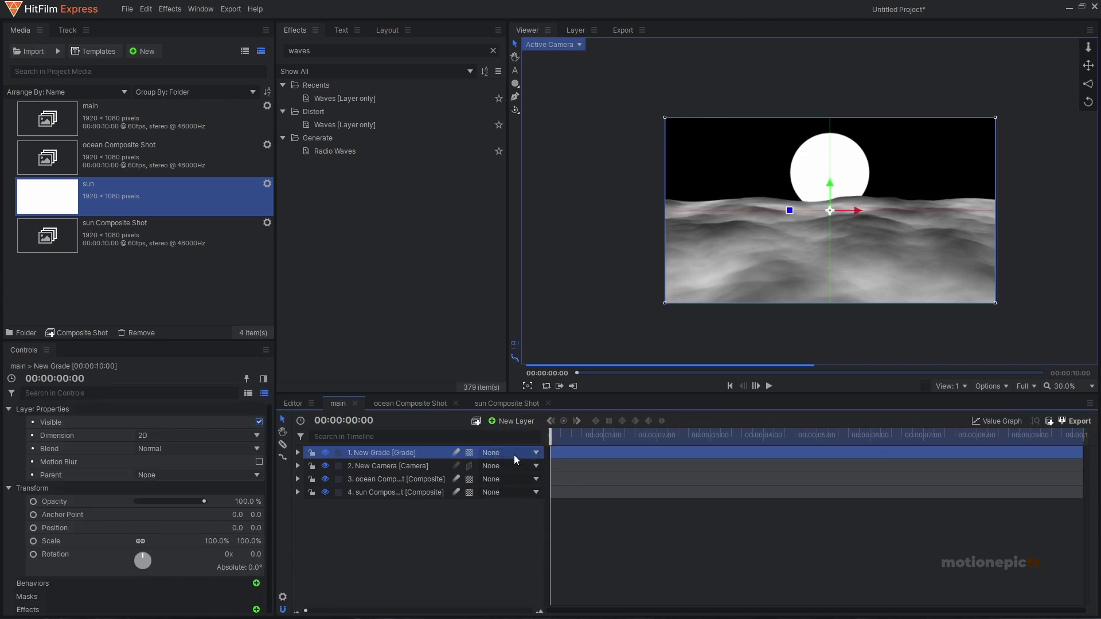
{"action": "type", "text": "displ"}
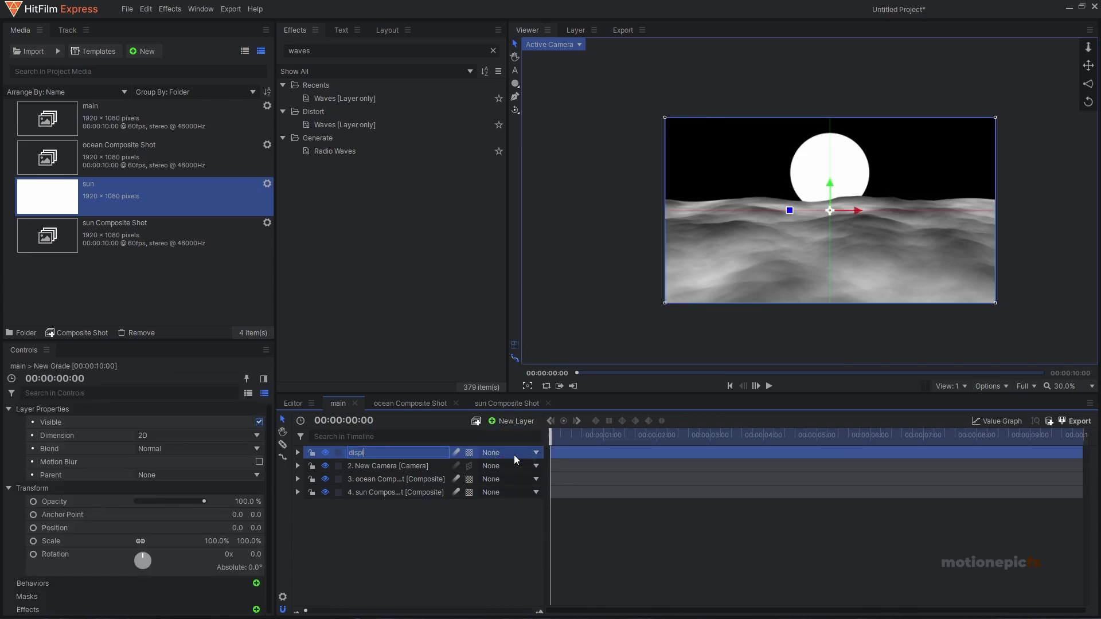
{"action": "key", "text": "Return"}
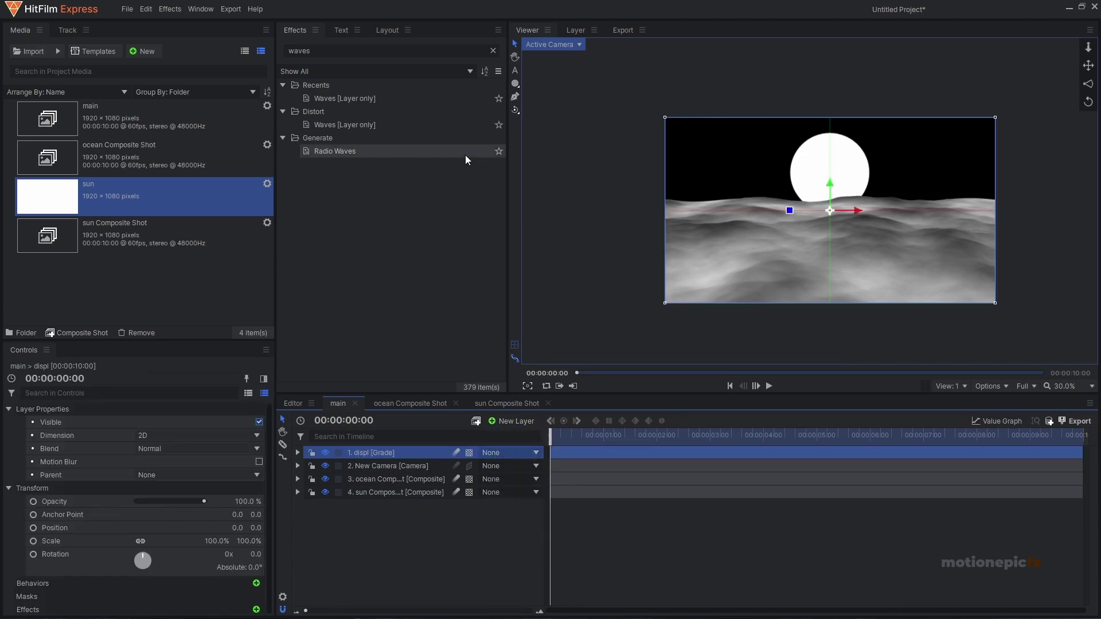
Step: Apply the Displacement effect to the displ grade layer
{"action": "double_click", "coordinate": [320, 51]}
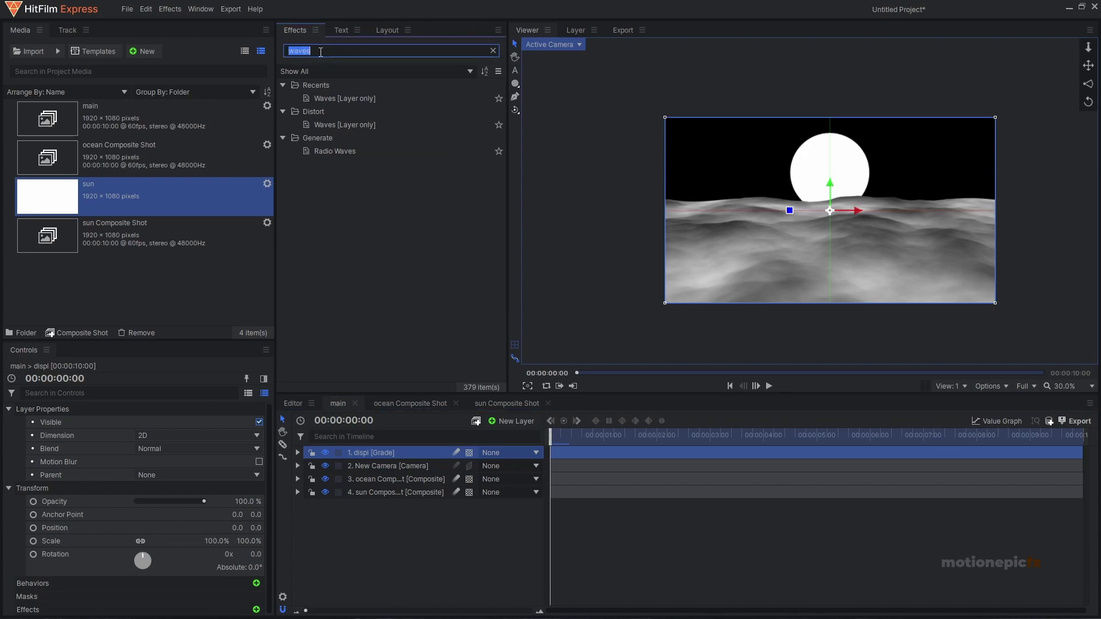
{"action": "type", "text": "displa"}
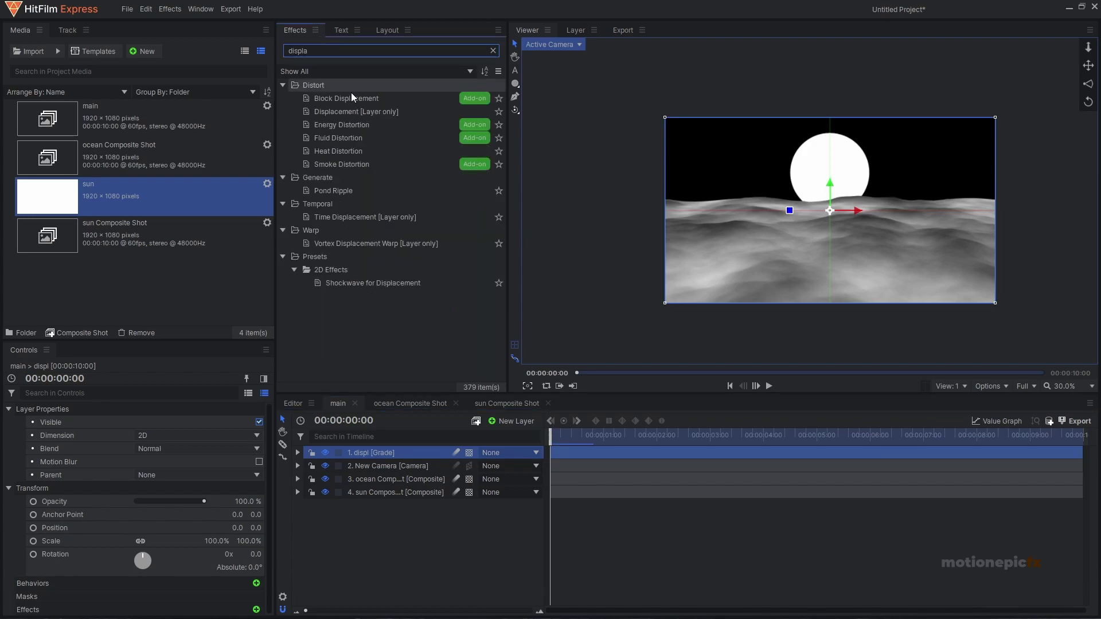
{"action": "left_click_drag", "start_coordinate": [352, 111], "coordinate": [375, 204]}
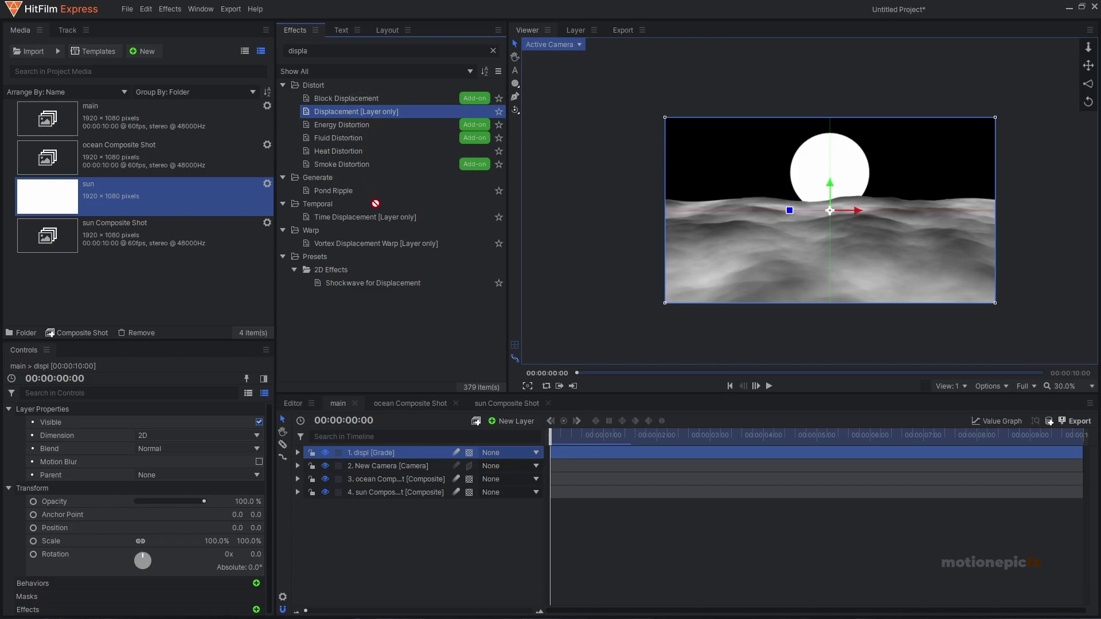
{"action": "left_click_drag", "start_coordinate": [378, 455], "coordinate": [378, 456]}
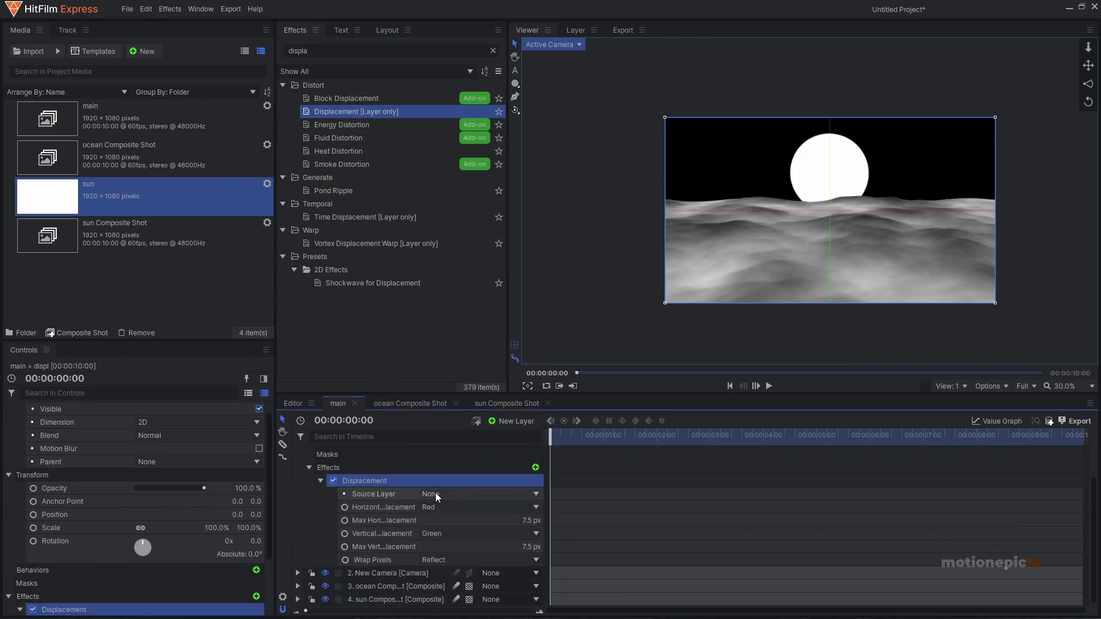
Step: Drive Displacement from the ocean shot's luminance, with ±1024 px horizontal and vertical maximums
{"action": "left_click", "coordinate": [435, 493]}
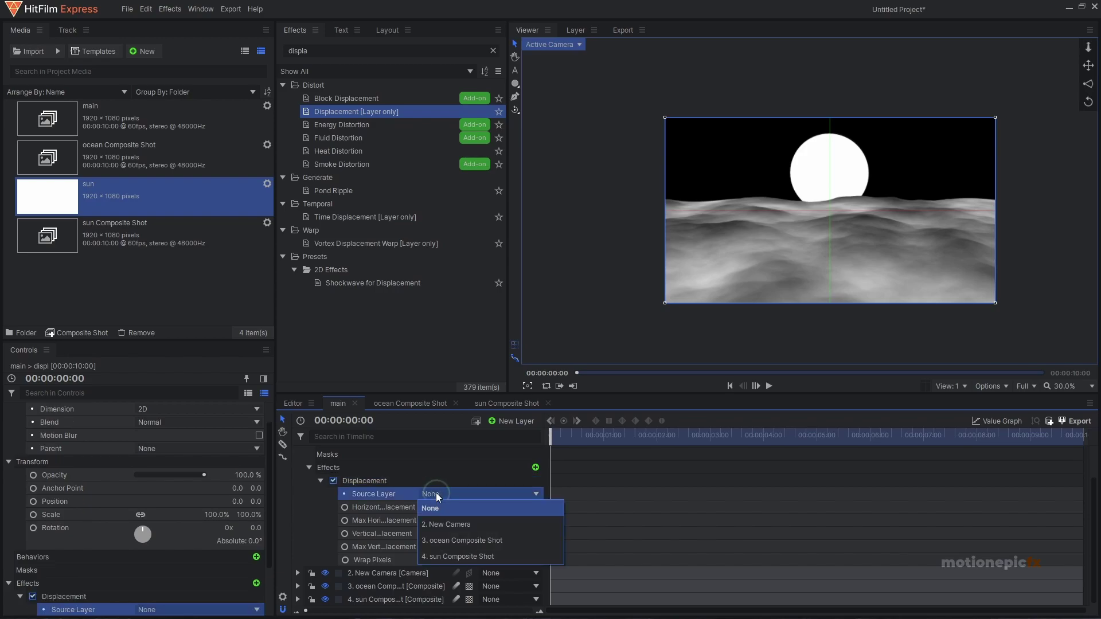
{"action": "left_click", "coordinate": [464, 544]}
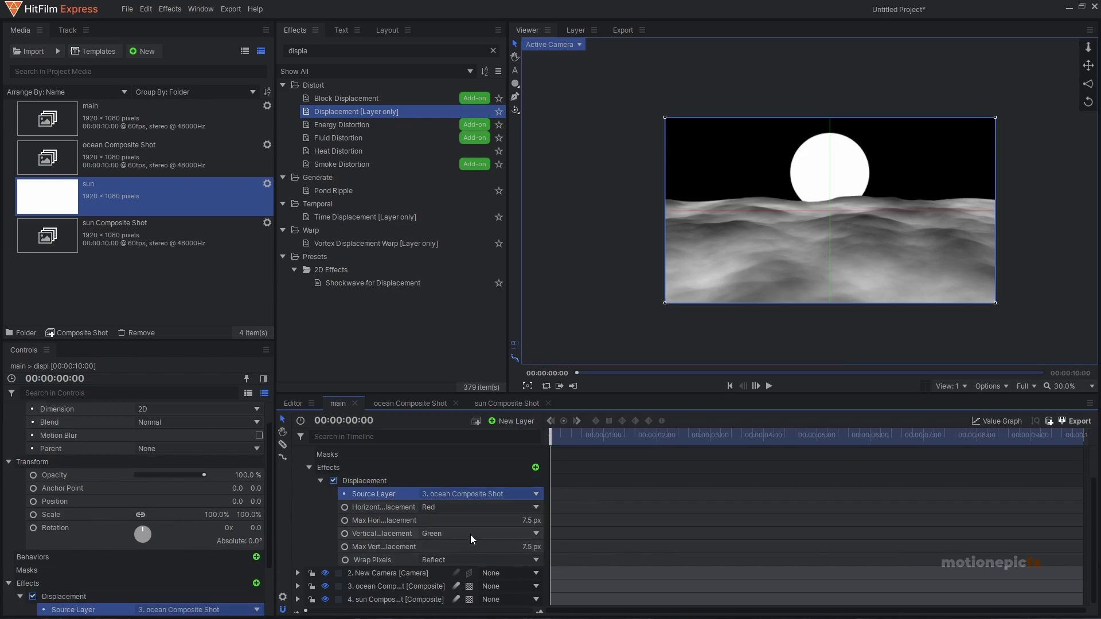
{"action": "left_click", "coordinate": [453, 505]}
{"action": "left_click", "coordinate": [453, 507]}
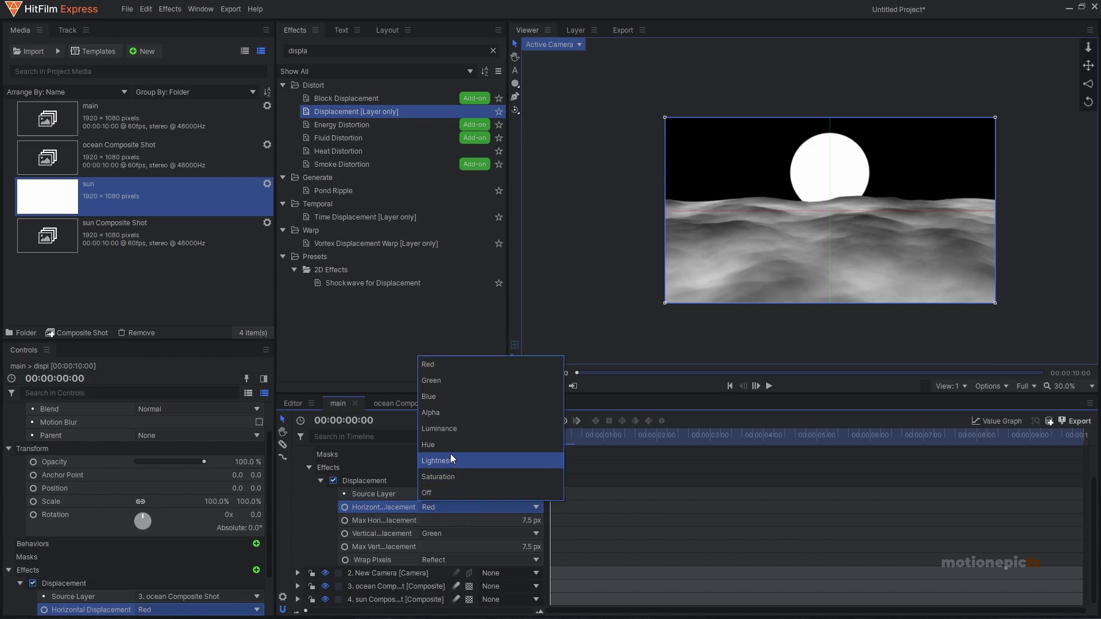
{"action": "left_click", "coordinate": [445, 431]}
{"action": "left_click", "coordinate": [440, 532]}
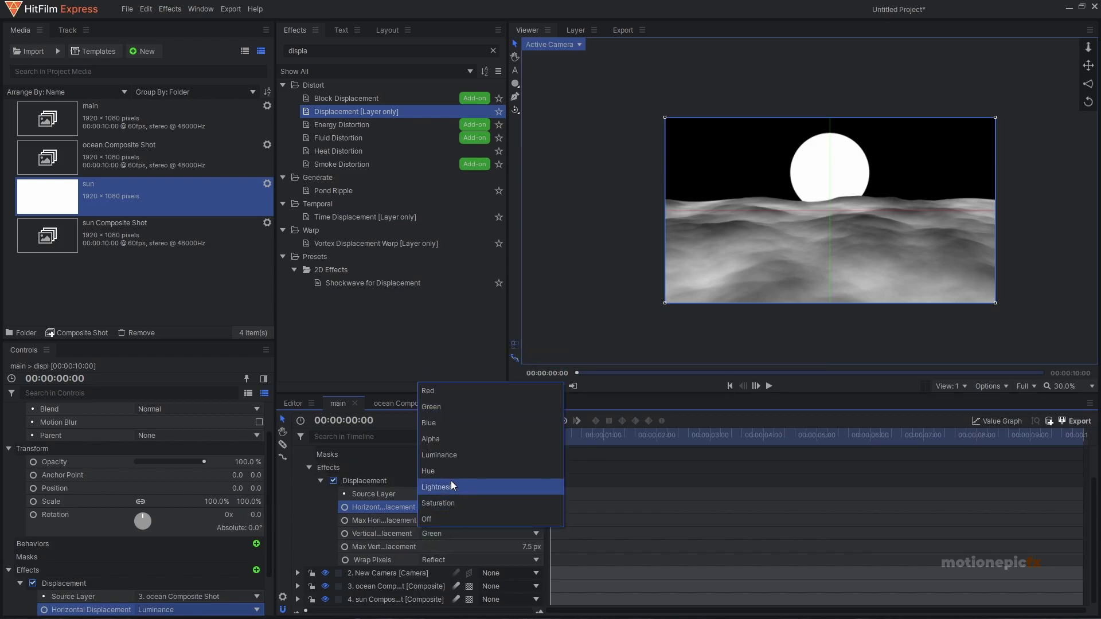
{"action": "left_click", "coordinate": [449, 455]}
{"action": "left_click_drag", "start_coordinate": [528, 520], "coordinate": [671, 520]}
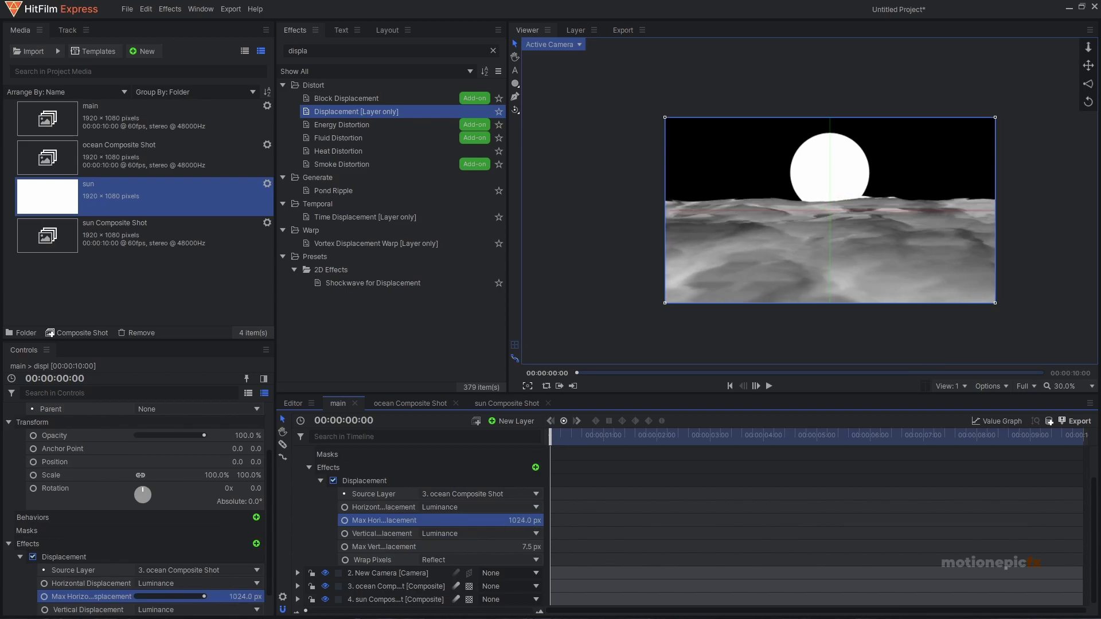
{"action": "left_click_drag", "start_coordinate": [539, 546], "coordinate": [393, 547]}
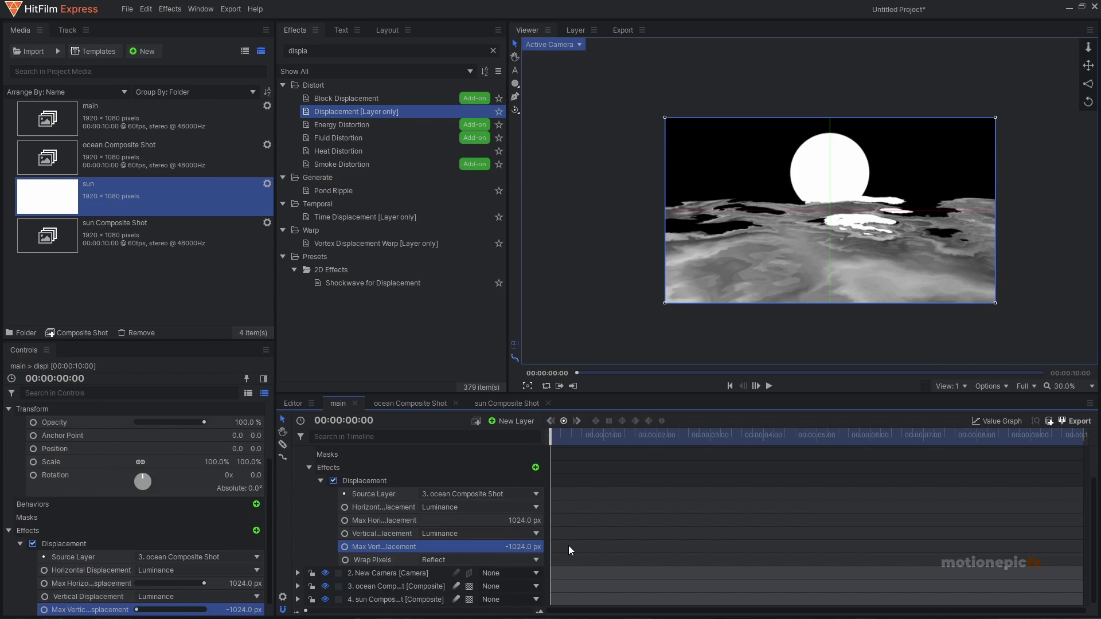
{"action": "scroll", "coordinate": [321, 476], "scroll_direction": "up", "scroll_amount": 3}
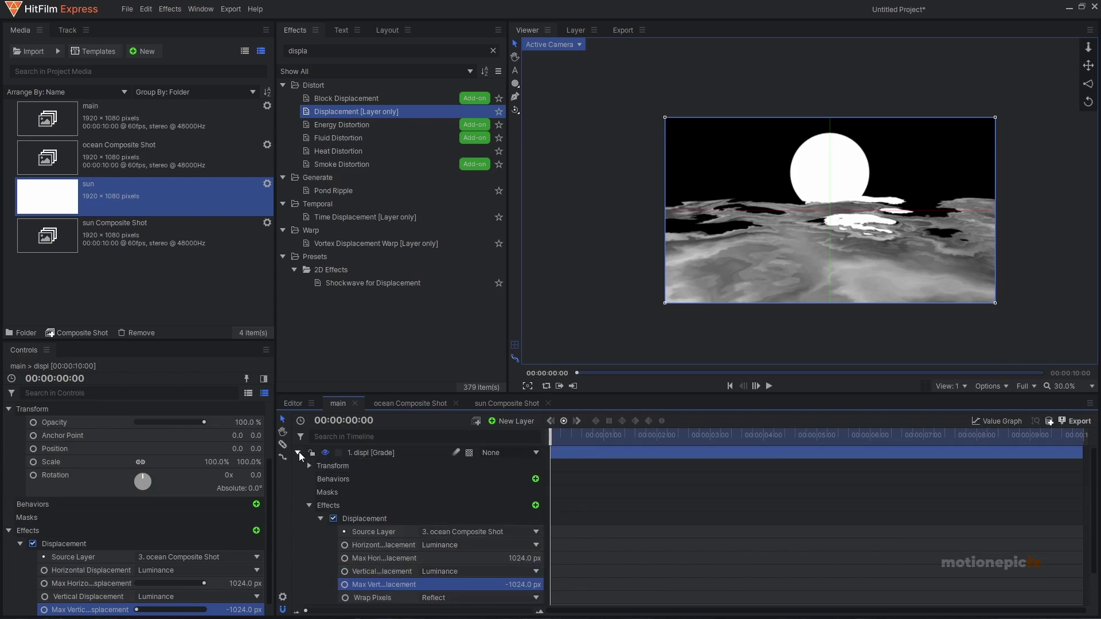
Step: Hide the ocean composite layer and preview the warped sun at later frames
{"action": "left_click", "coordinate": [298, 453]}
{"action": "left_click_drag", "start_coordinate": [583, 434], "coordinate": [342, 476]}
{"action": "left_click", "coordinate": [325, 479]}
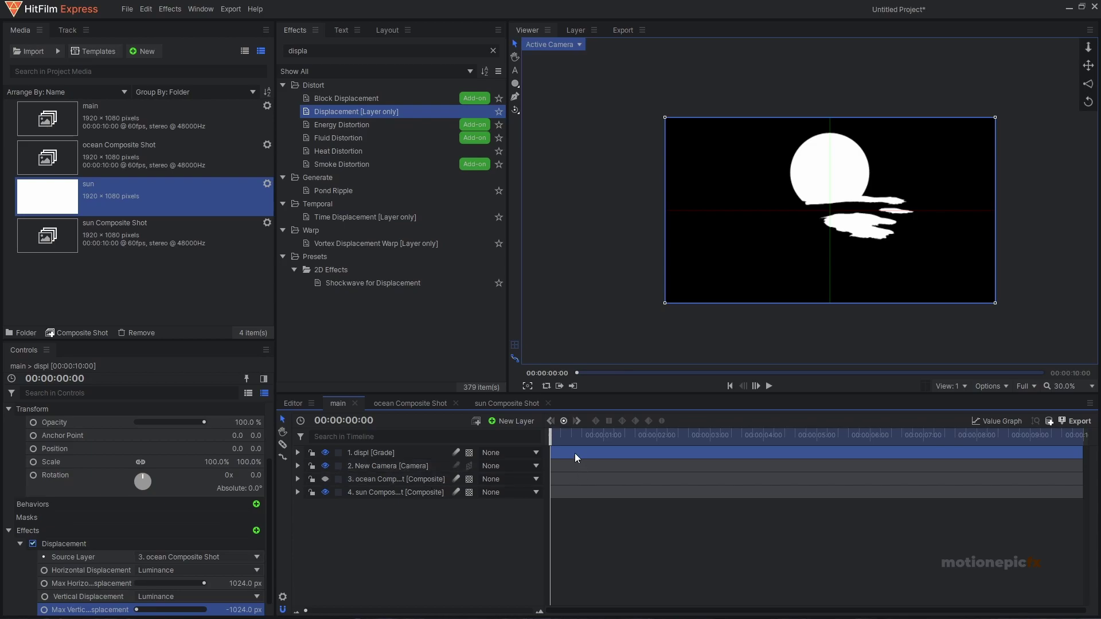
{"action": "left_click_drag", "start_coordinate": [576, 439], "coordinate": [551, 444]}
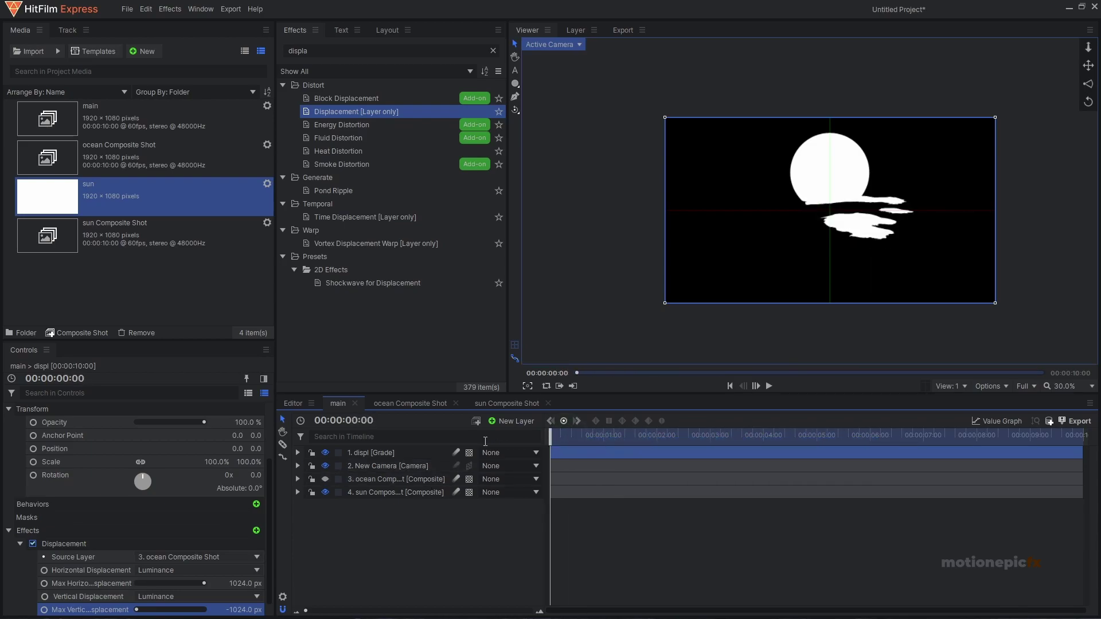
Step: Add a new grade layer named 'reflection' and place it just above the sun composite
{"action": "left_click", "coordinate": [515, 422]}
{"action": "left_click", "coordinate": [514, 456]}
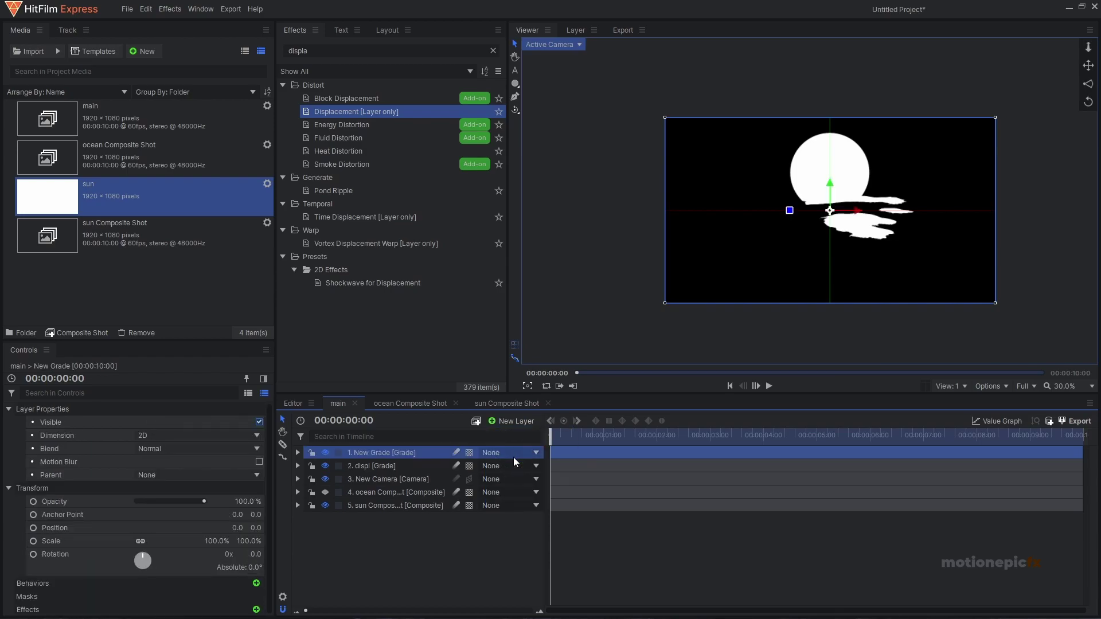
{"action": "key", "text": "F2"}
{"action": "type", "text": "refl"}
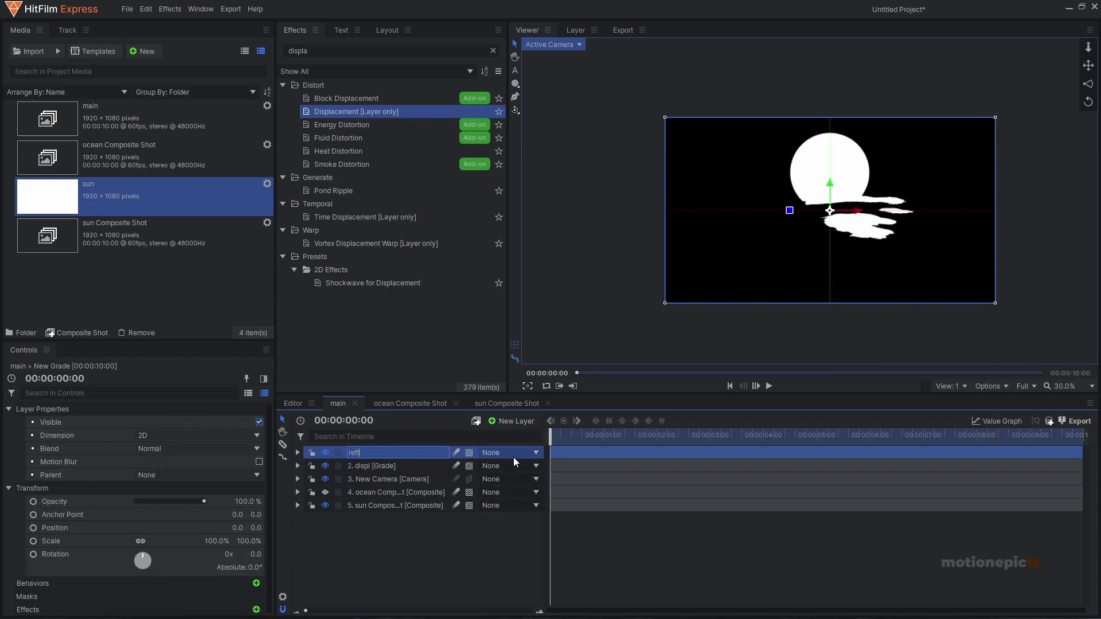
{"action": "type", "text": "ection"}
{"action": "key", "text": "Return"}
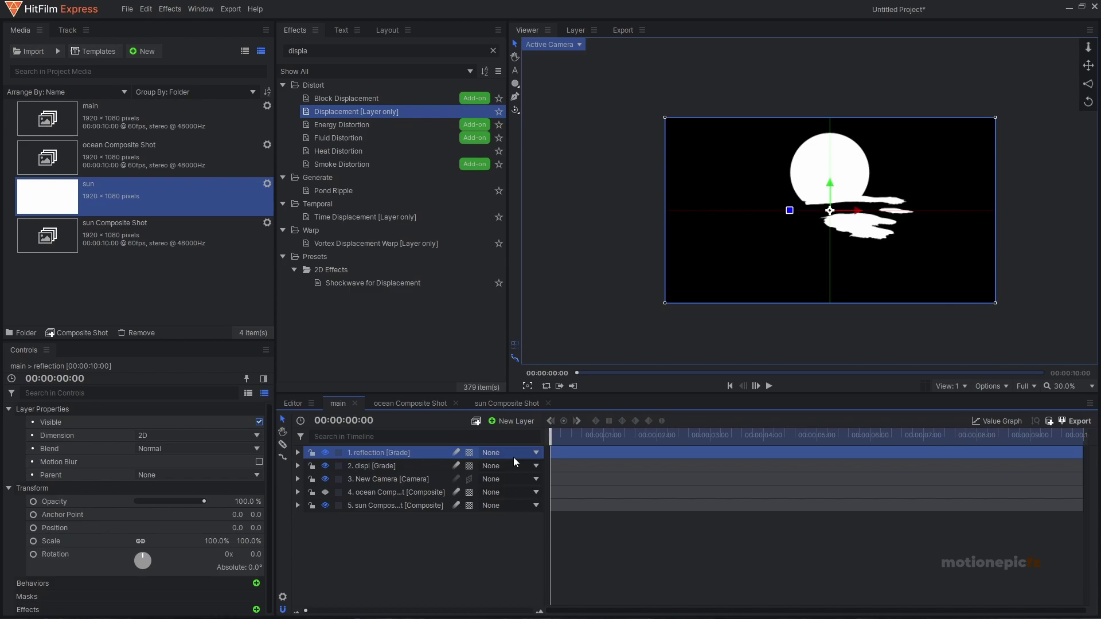
{"action": "left_click_drag", "start_coordinate": [376, 452], "coordinate": [380, 501]}
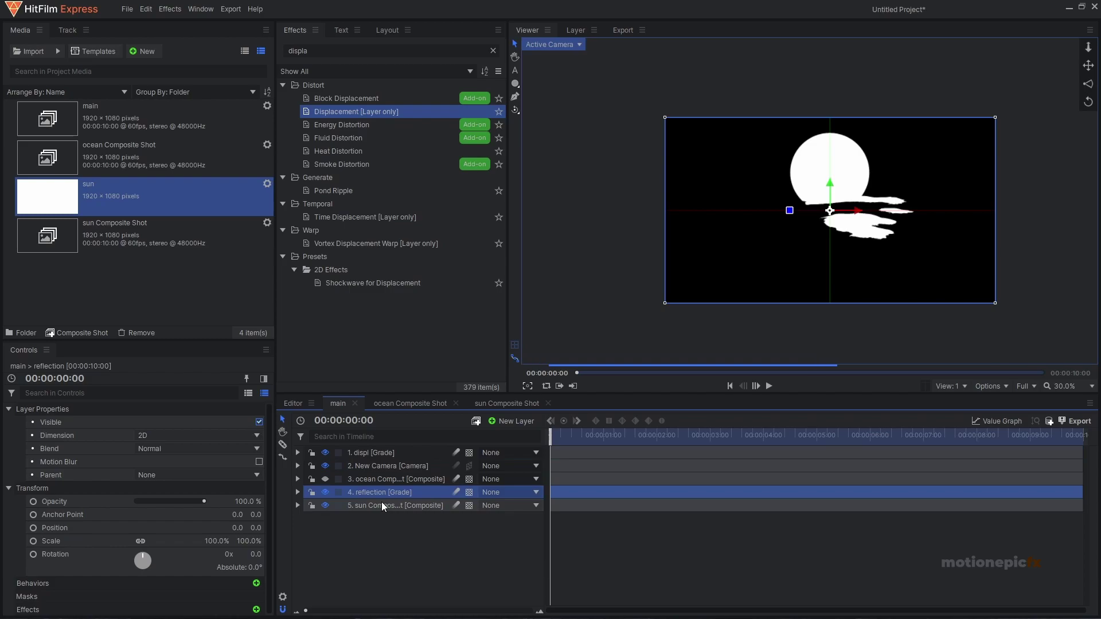
Step: Find the Reflection effect with 'refl' and apply it to the reflection layer
{"action": "double_click", "coordinate": [319, 51]}
{"action": "type", "text": "refl"}
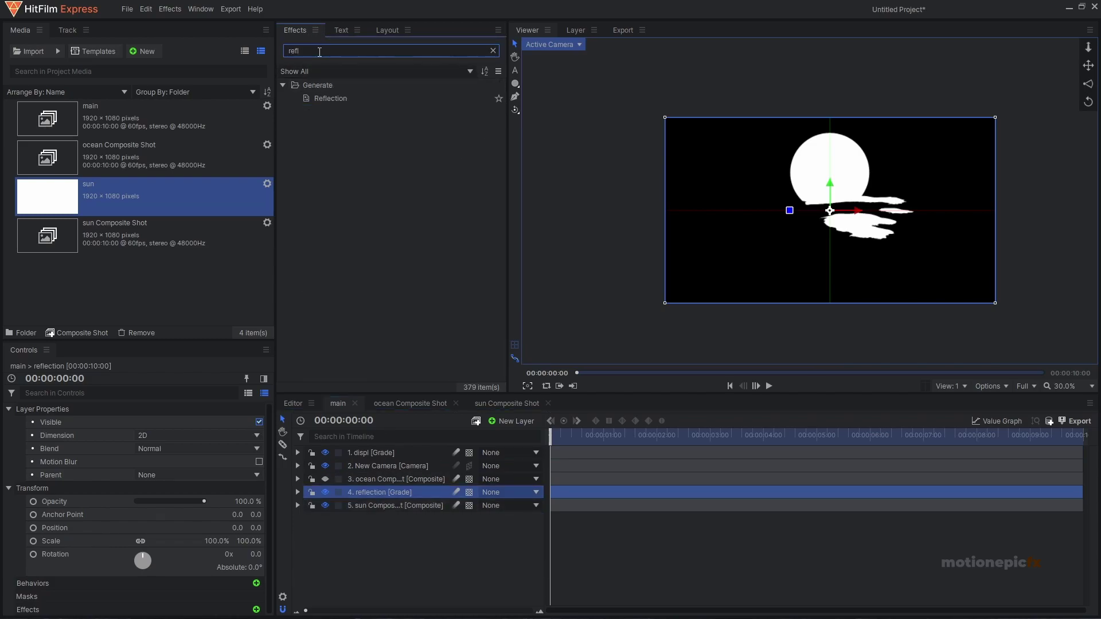
{"action": "left_click", "coordinate": [330, 100]}
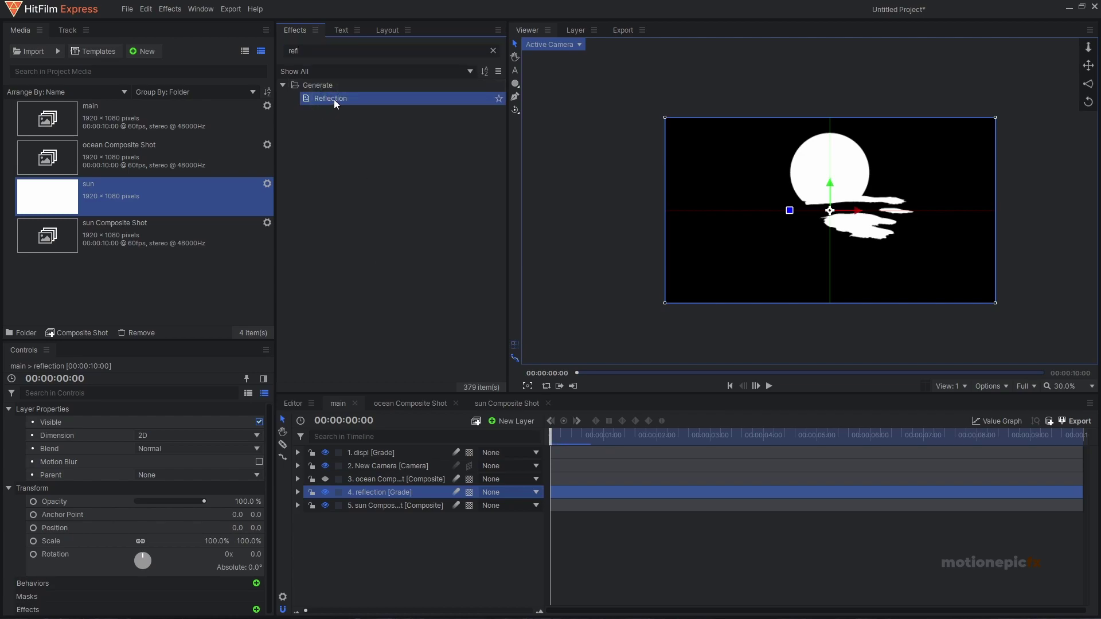
{"action": "left_click_drag", "start_coordinate": [334, 99], "coordinate": [383, 419]}
{"action": "left_click_drag", "start_coordinate": [379, 495], "coordinate": [380, 495]}
{"action": "left_click", "coordinate": [298, 491]}
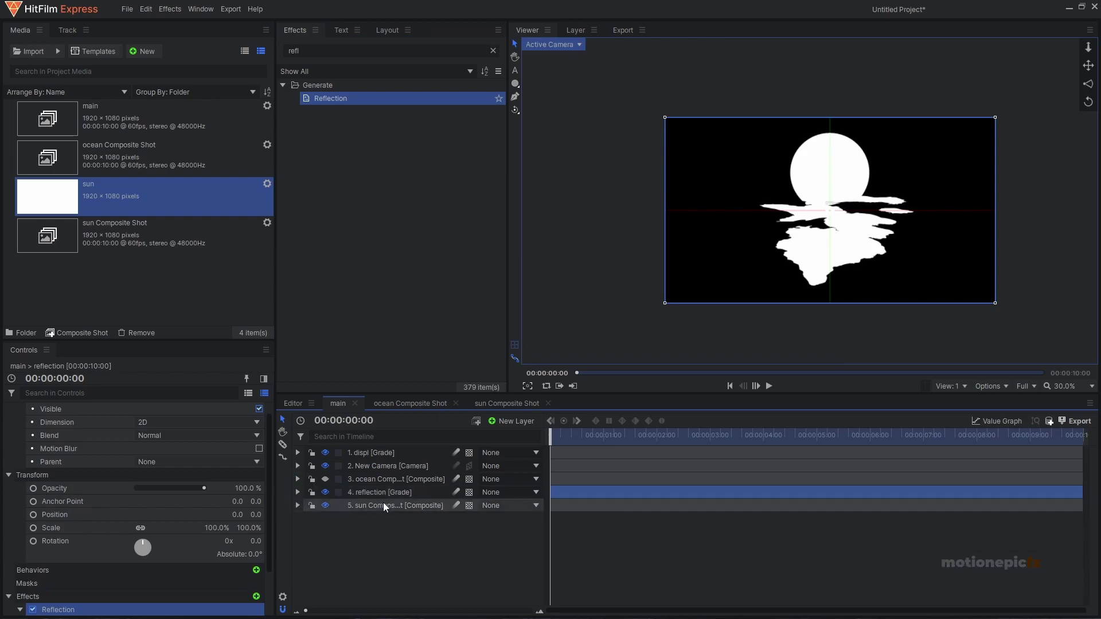
{"action": "left_click", "coordinate": [383, 492]}
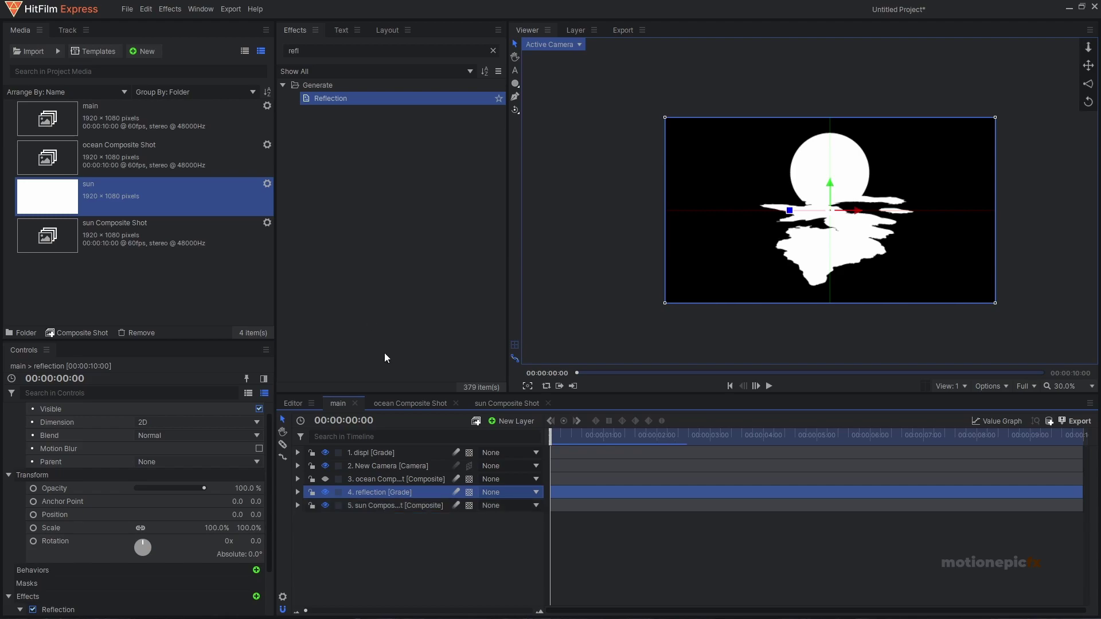
Step: Make the ocean composite visible again at 20% opacity and preview the playback
{"action": "left_click", "coordinate": [365, 480]}
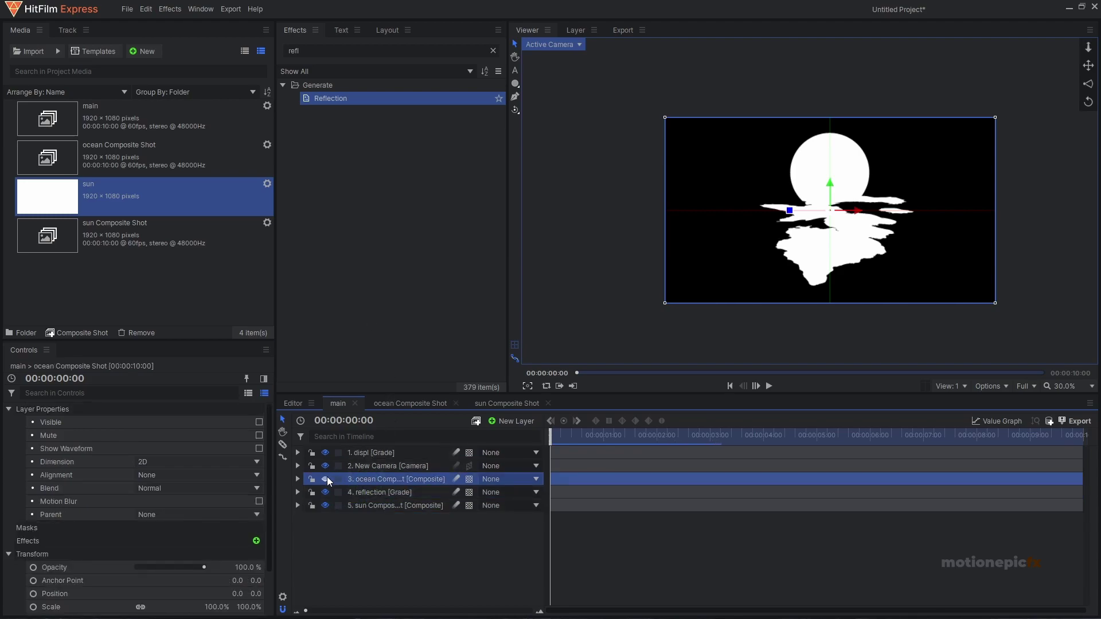
{"action": "left_click", "coordinate": [325, 479]}
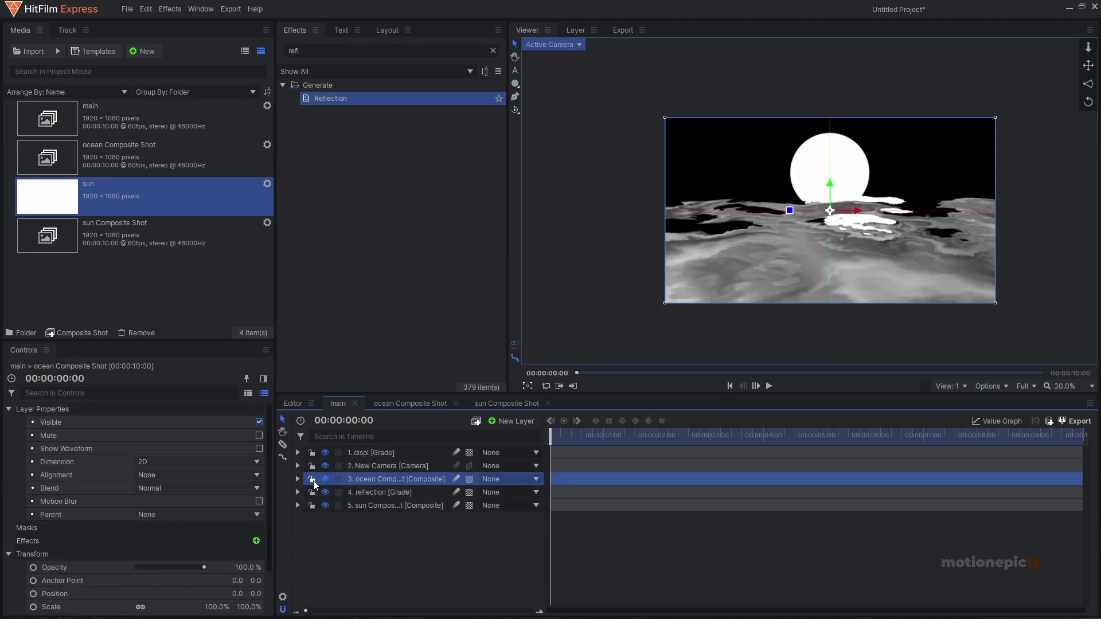
{"action": "left_click", "coordinate": [245, 567]}
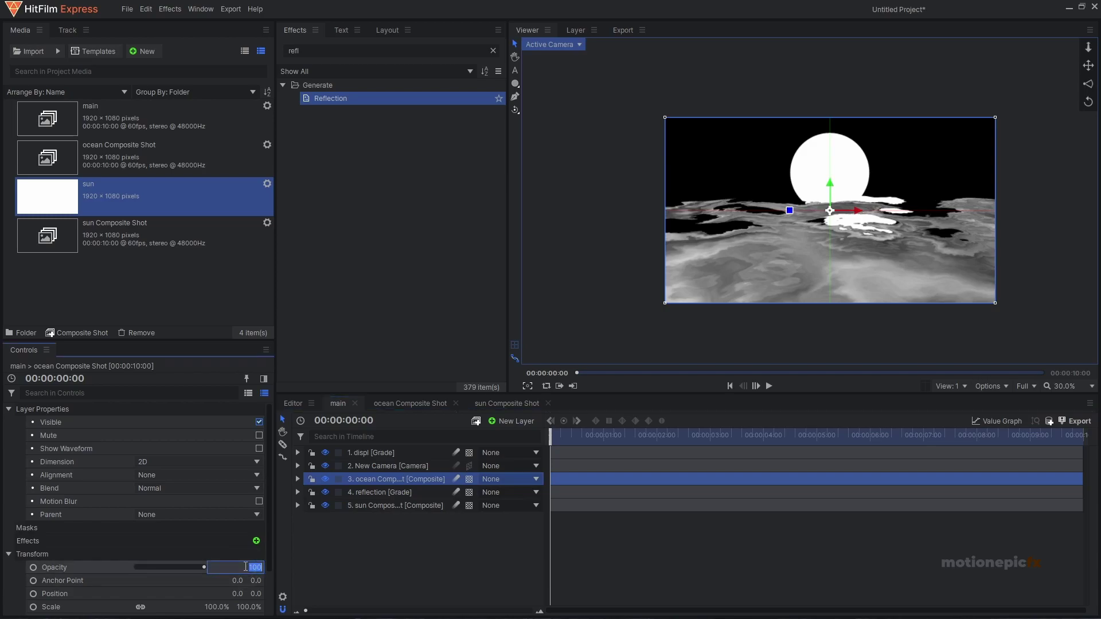
{"action": "type", "text": "20"}
{"action": "key", "text": "Return"}
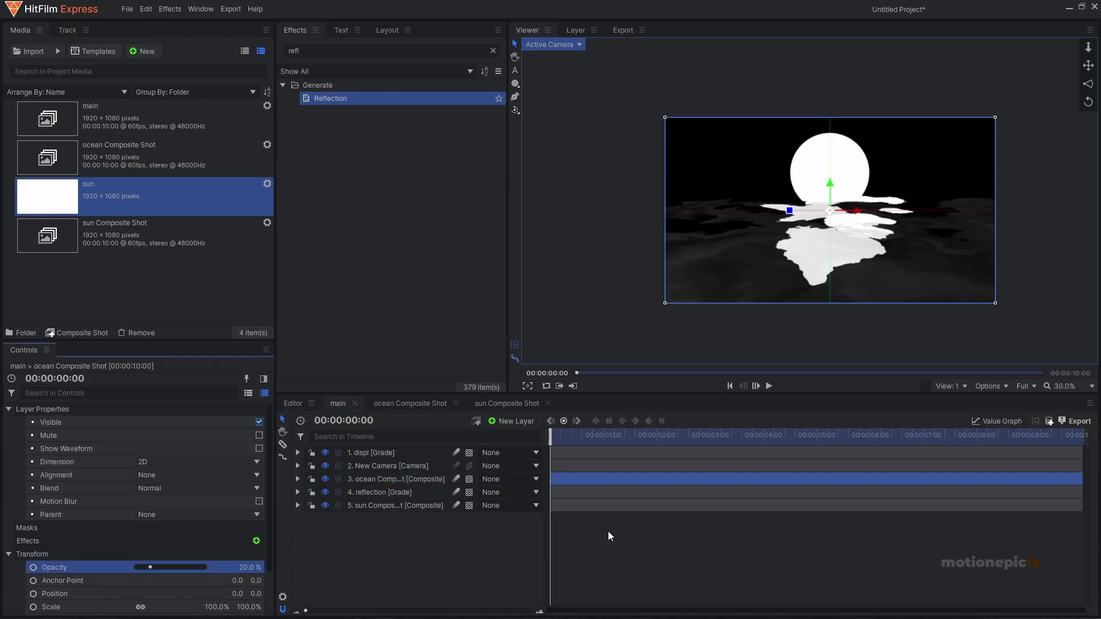
{"action": "left_click", "coordinate": [583, 434]}
{"action": "left_click", "coordinate": [769, 386]}
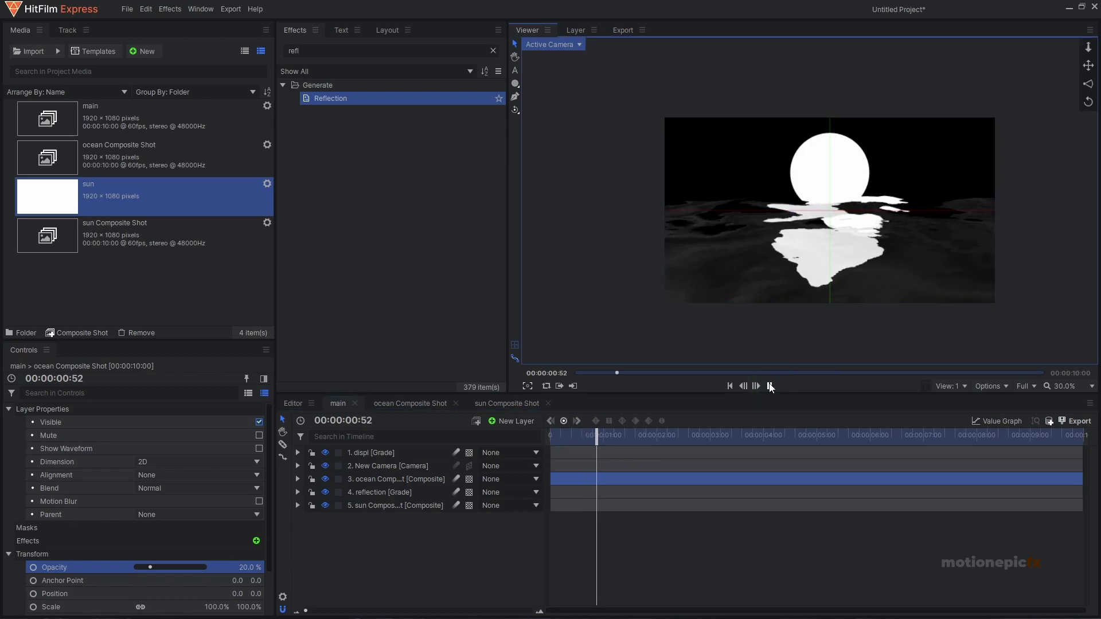
{"action": "left_click", "coordinate": [770, 386]}
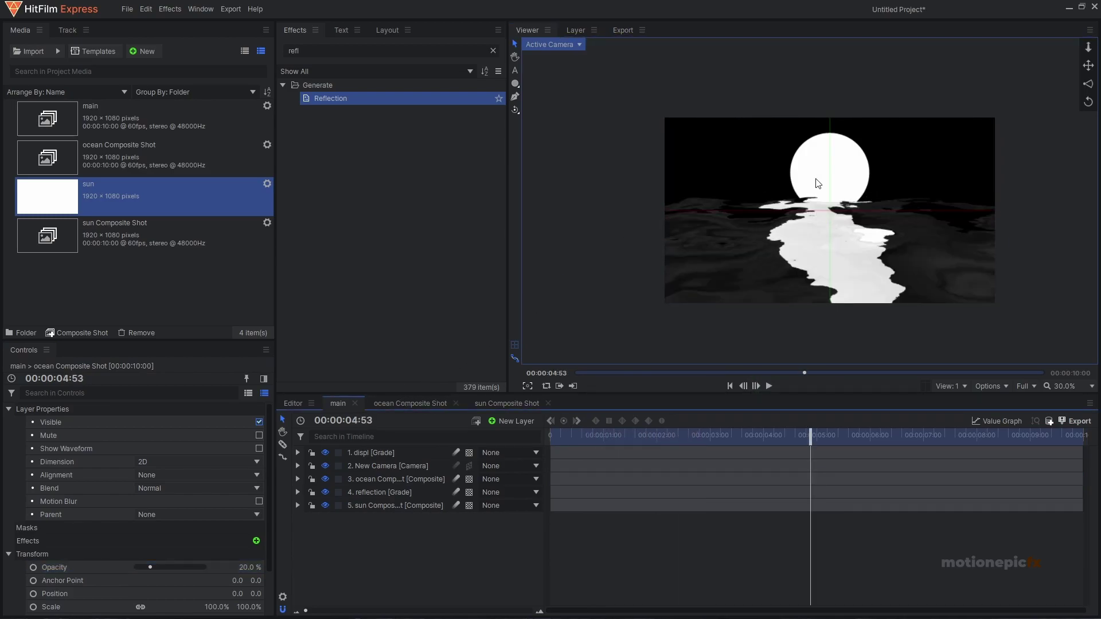
Step: In the sun composite shot, apply Color Gradient to the sun plane layer
{"action": "left_click", "coordinate": [493, 401]}
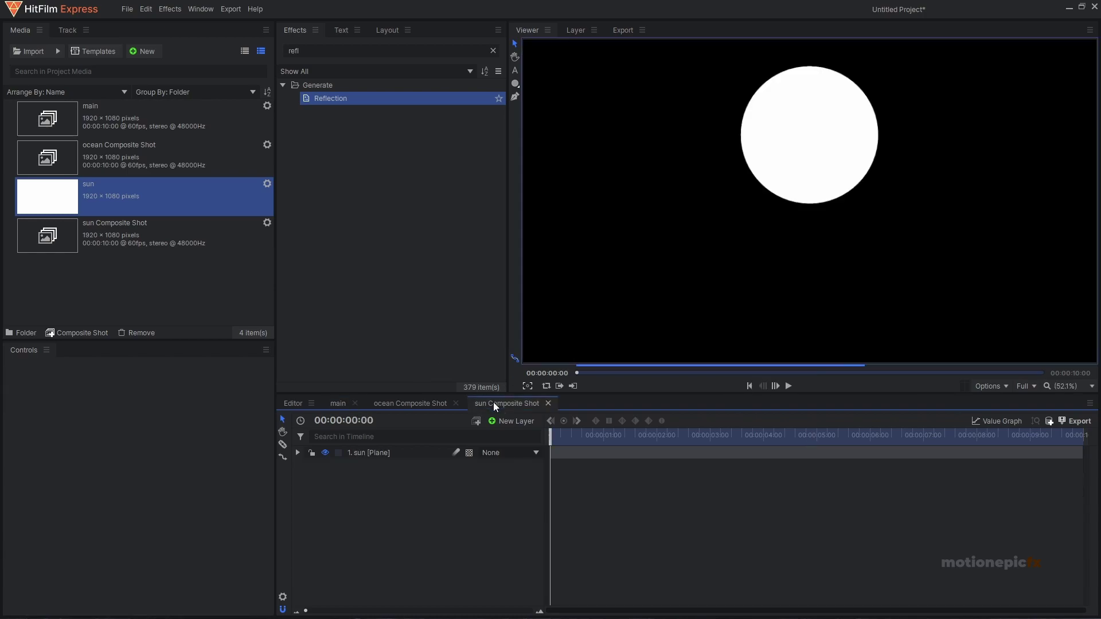
{"action": "left_click", "coordinate": [377, 453]}
{"action": "double_click", "coordinate": [310, 53]}
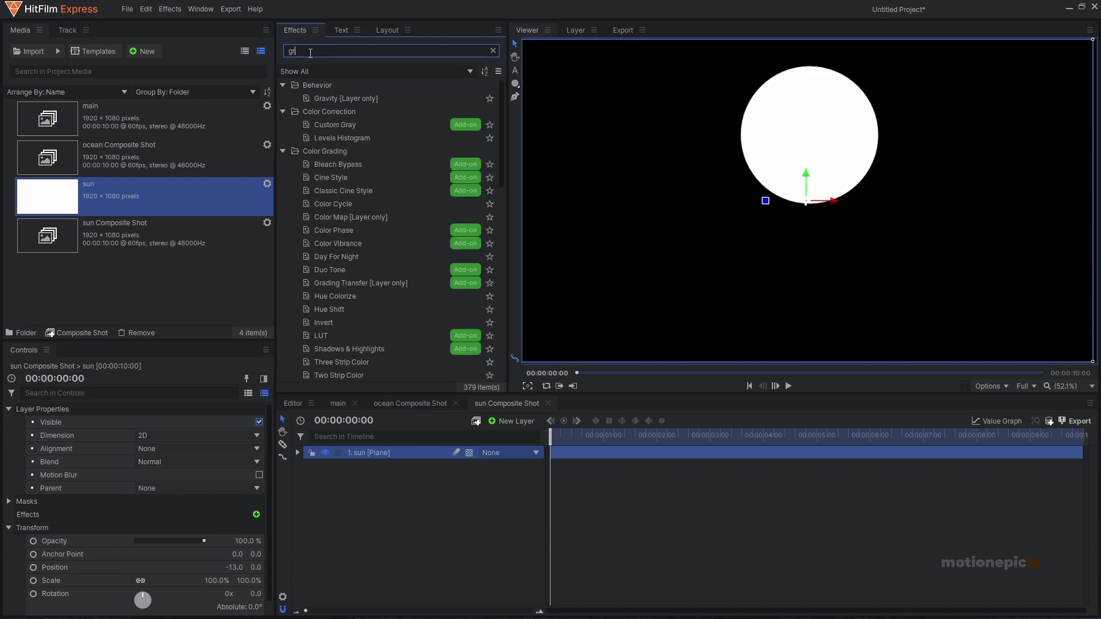
{"action": "type", "text": "gradien"}
{"action": "left_click_drag", "start_coordinate": [339, 111], "coordinate": [380, 453]}
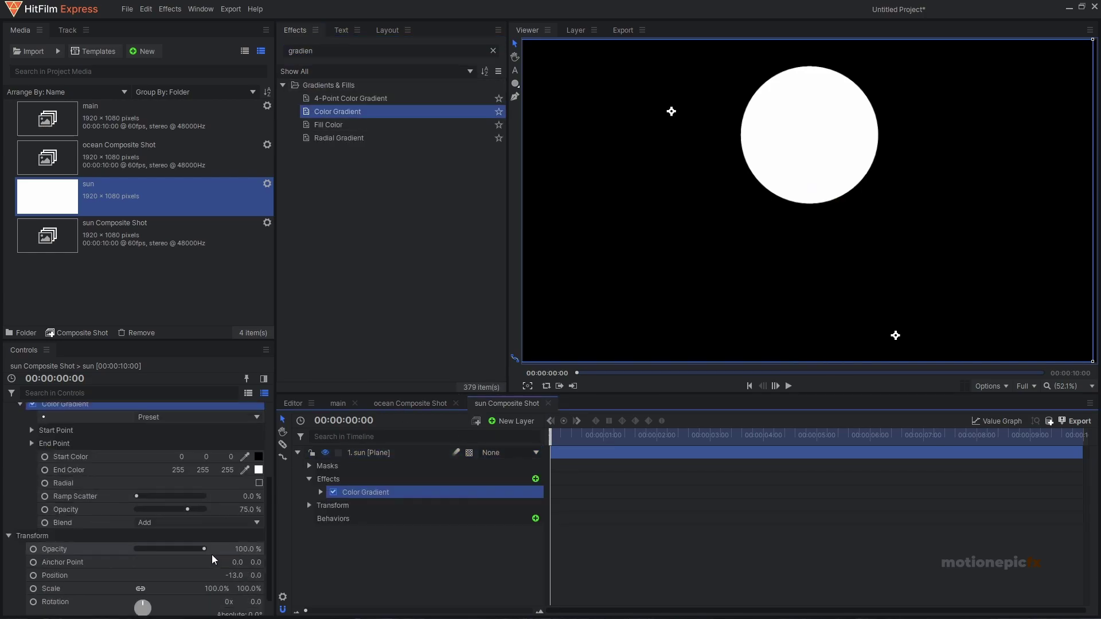
Step: Set the gradient to 100% opacity and Normal blend, running from the sun's top to bottom
{"action": "scroll", "coordinate": [235, 516], "scroll_direction": "down", "scroll_amount": 3}
{"action": "left_click", "coordinate": [233, 510]}
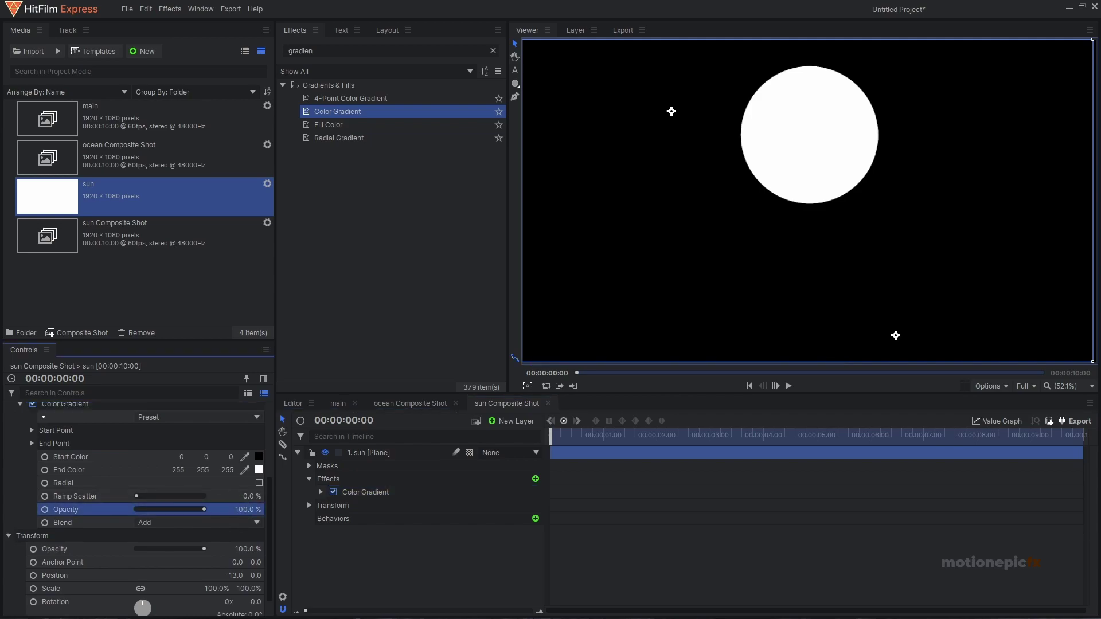
{"action": "left_click", "coordinate": [205, 522]}
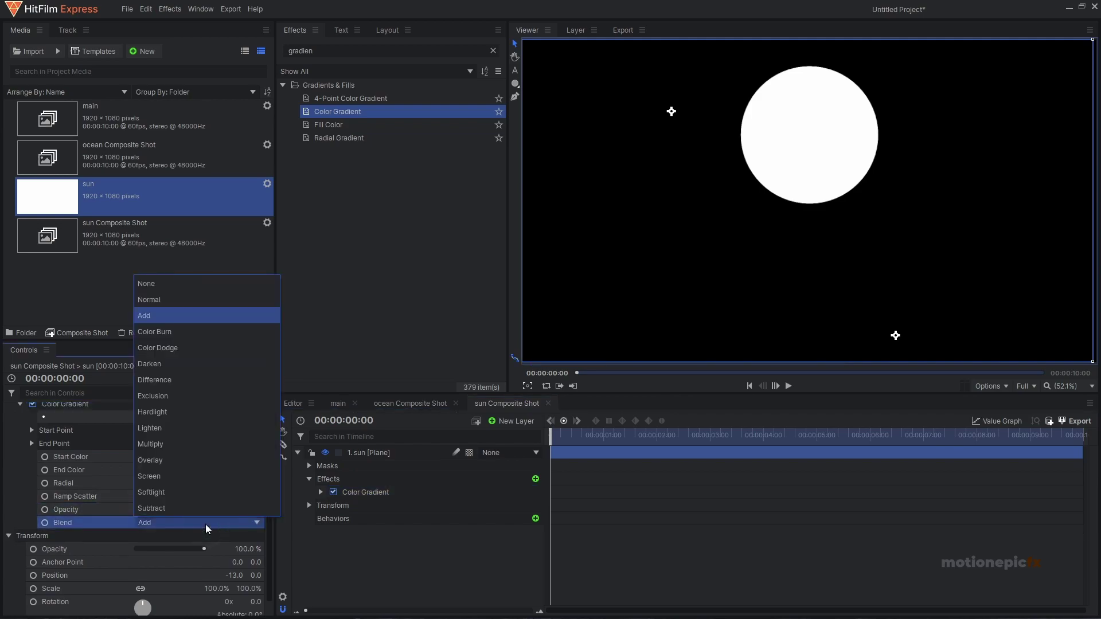
{"action": "left_click", "coordinate": [153, 304]}
{"action": "scroll", "coordinate": [706, 140], "scroll_direction": "down", "scroll_amount": 1}
{"action": "left_click_drag", "start_coordinate": [706, 141], "coordinate": [809, 107]}
{"action": "left_click_drag", "start_coordinate": [879, 310], "coordinate": [821, 212]}
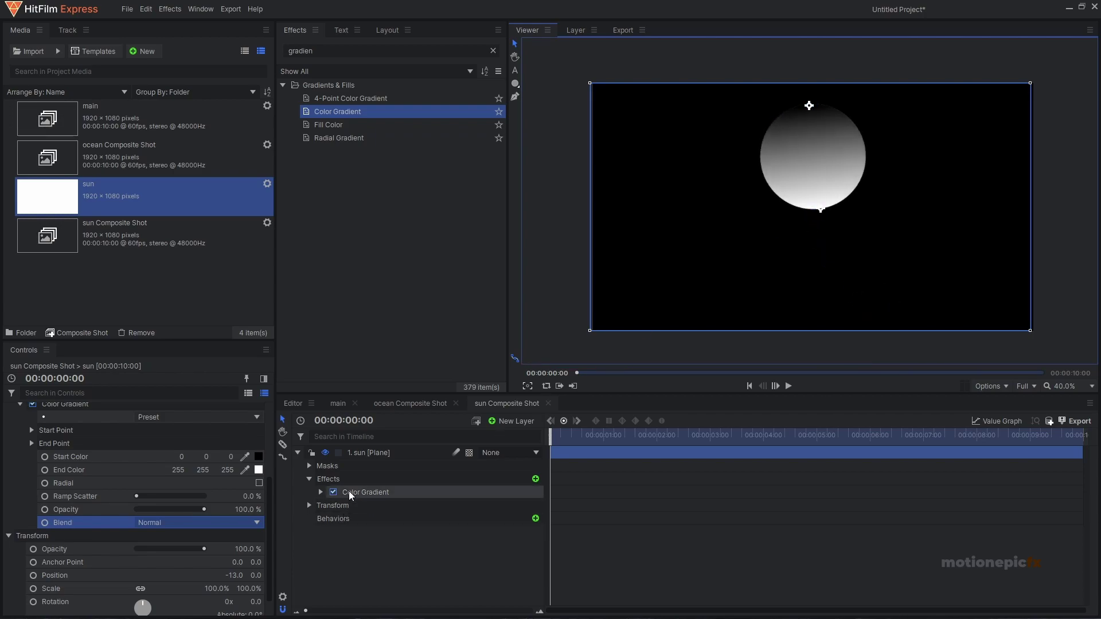
Step: Reset the sun plane's horizontal Position to 0
{"action": "left_click", "coordinate": [370, 453]}
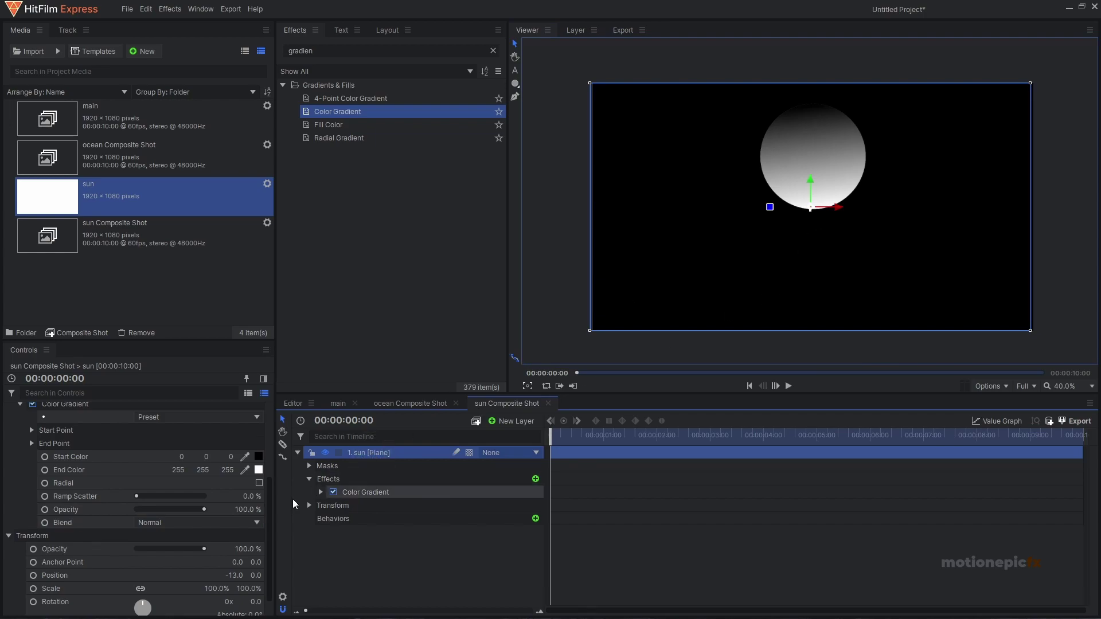
{"action": "scroll", "coordinate": [205, 552], "scroll_direction": "down", "scroll_amount": 1}
{"action": "left_click", "coordinate": [149, 554]}
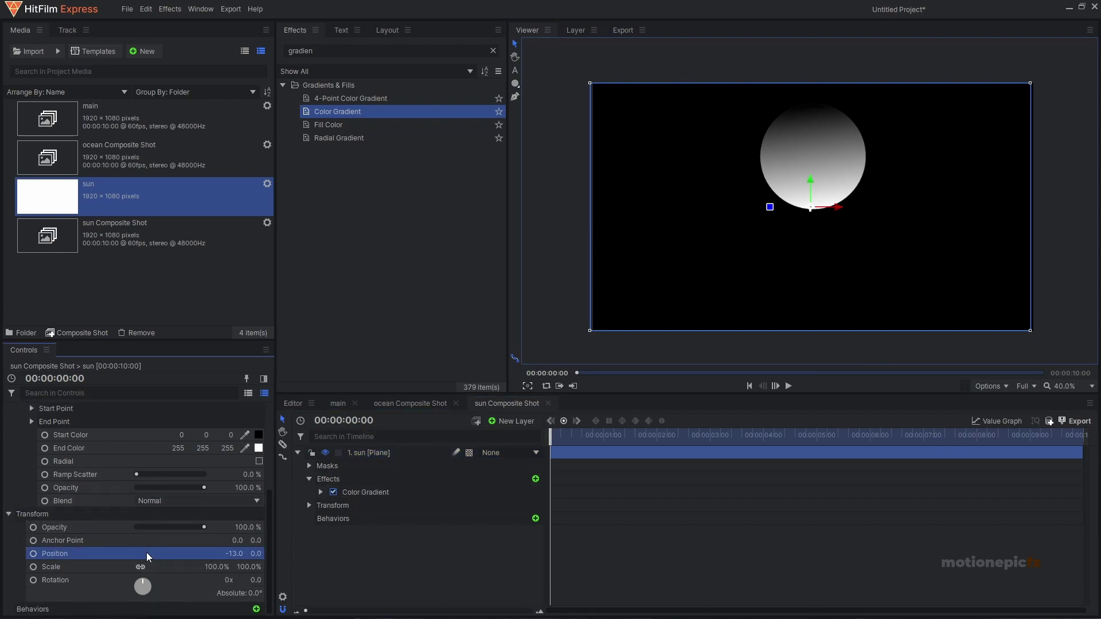
{"action": "key", "text": "ctrl+z"}
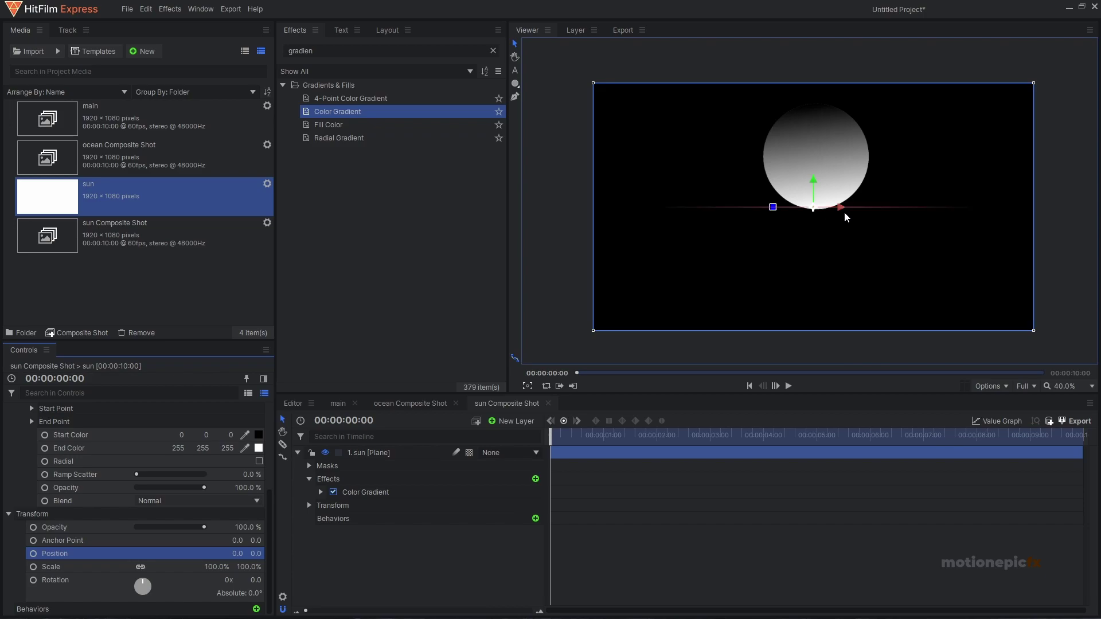
{"action": "left_click", "coordinate": [366, 493]}
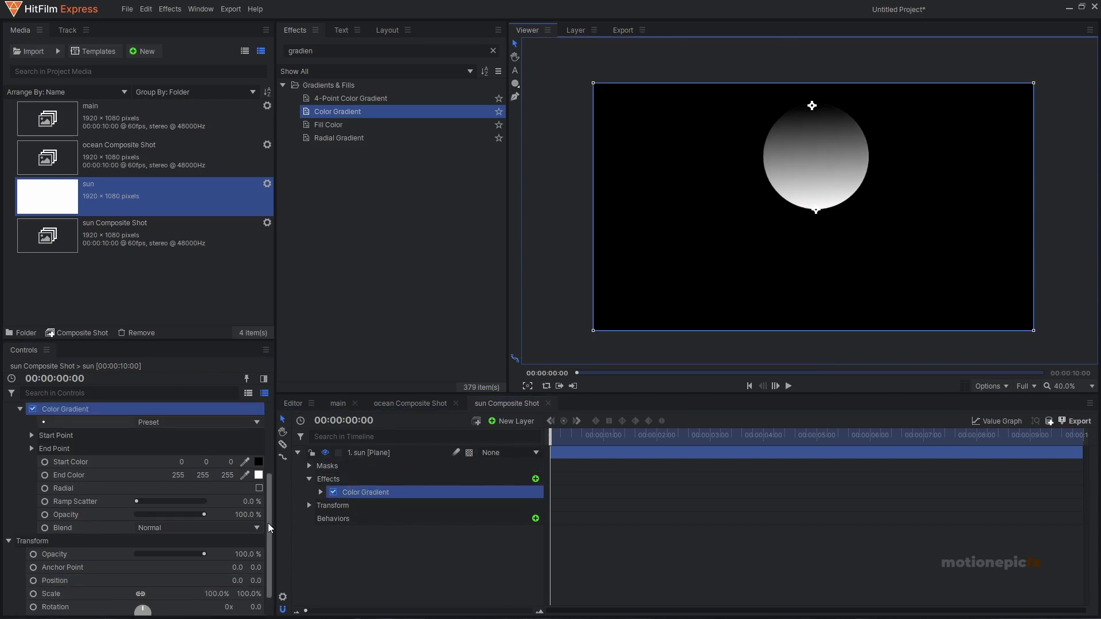
Step: Set the gradient start colour to a dark purple (79, 0, 59)
{"action": "left_click", "coordinate": [259, 462]}
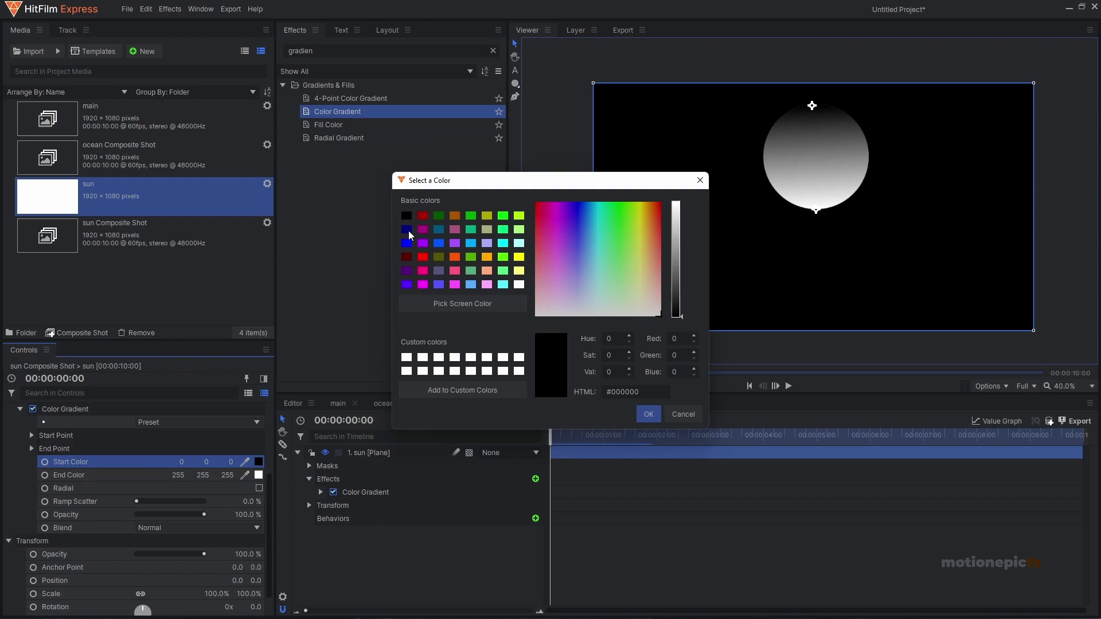
{"action": "left_click", "coordinate": [422, 230]}
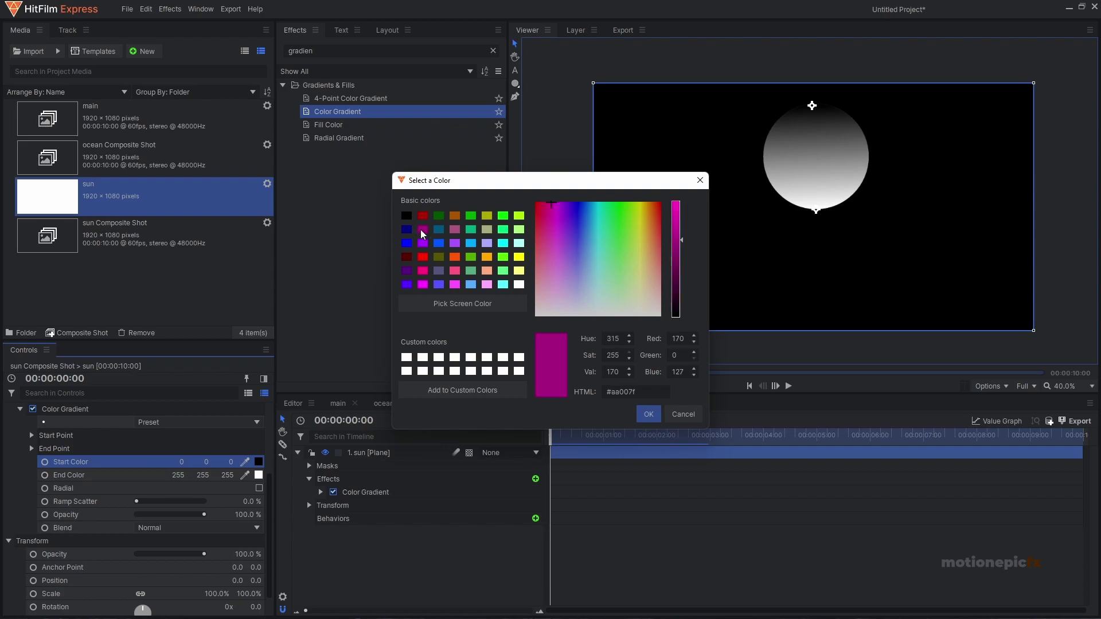
{"action": "left_click_drag", "start_coordinate": [679, 261], "coordinate": [678, 281]}
{"action": "left_click", "coordinate": [648, 415]}
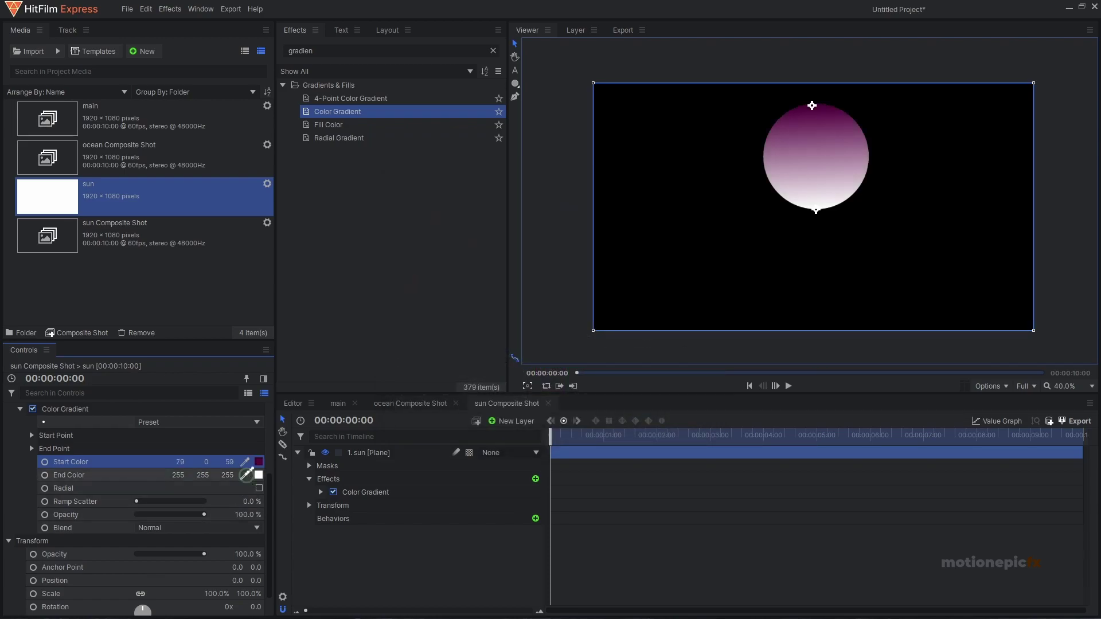
Step: Make the gradient end colour bright magenta (254, 0, 191) and add a second sun plane layer
{"action": "left_click", "coordinate": [259, 462]}
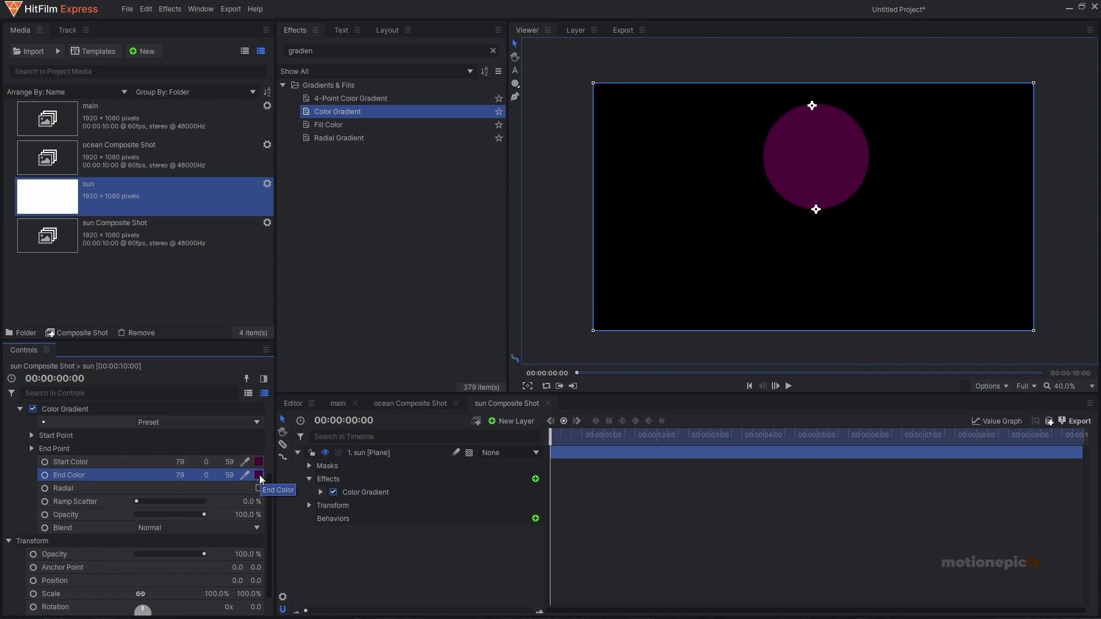
{"action": "left_click", "coordinate": [259, 475]}
{"action": "left_click", "coordinate": [680, 274]}
{"action": "left_click_drag", "start_coordinate": [680, 274], "coordinate": [677, 206]}
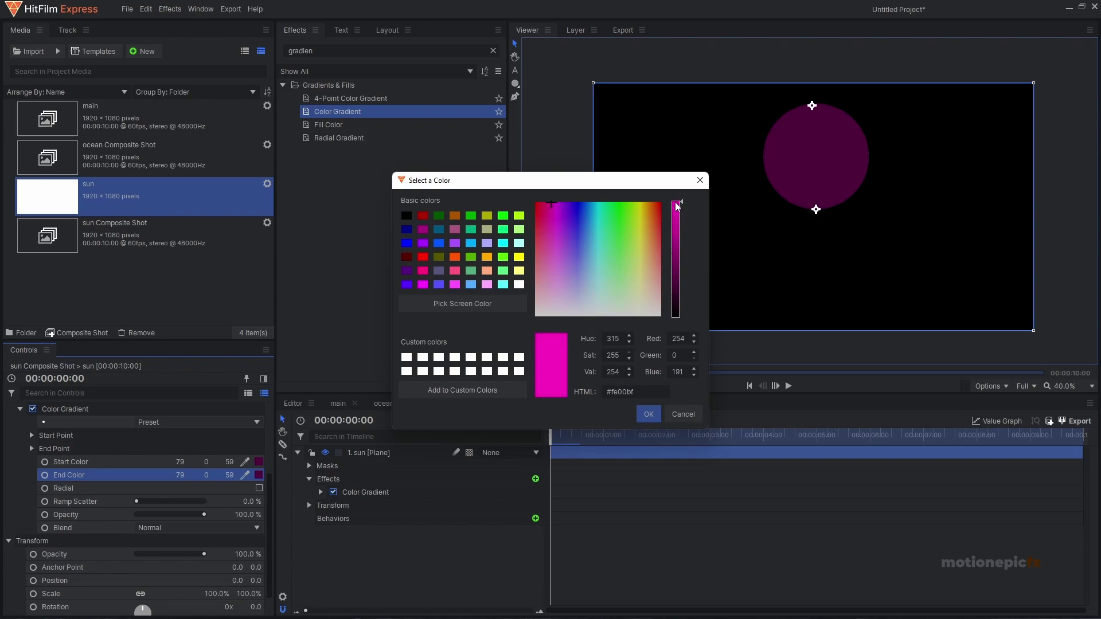
{"action": "left_click", "coordinate": [647, 414]}
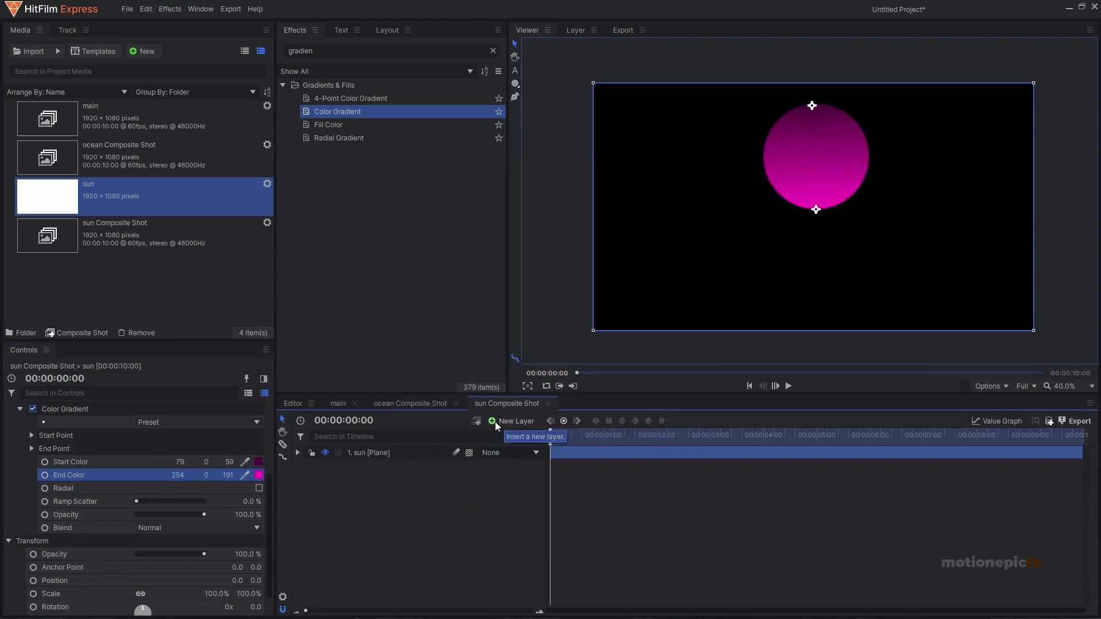
{"action": "left_click_drag", "start_coordinate": [69, 199], "coordinate": [369, 480]}
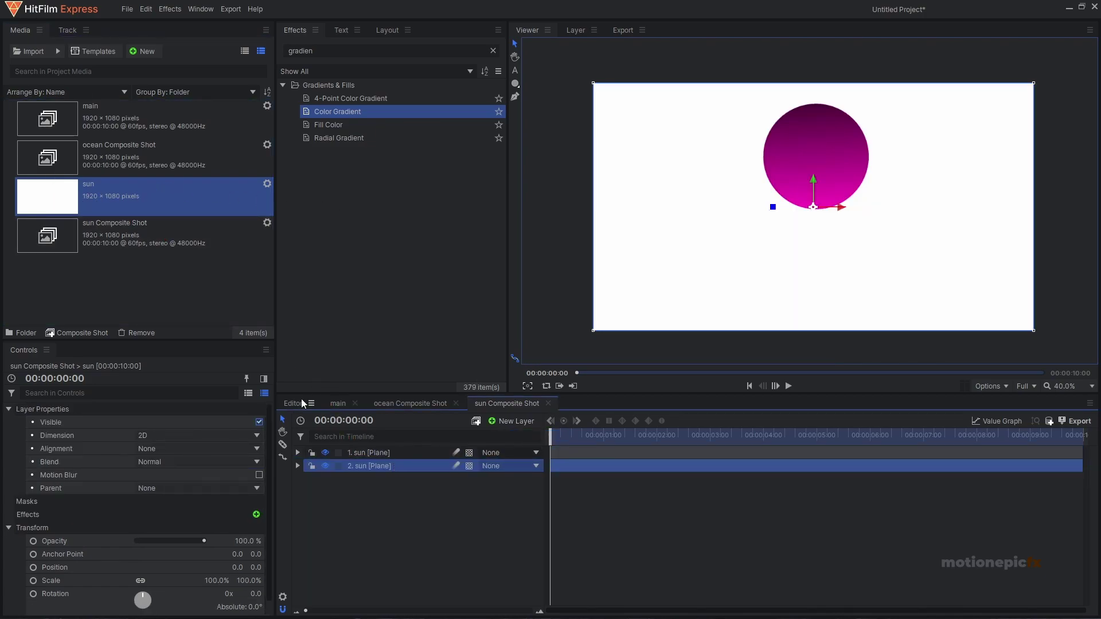
Step: Rename the second plane layer to 'stars'
{"action": "double_click", "coordinate": [400, 474]}
{"action": "type", "text": "stars"}
{"action": "key", "text": "Return"}
Step: Apply Fractal Noise to the stars layer using the Starfield preset
{"action": "double_click", "coordinate": [319, 50]}
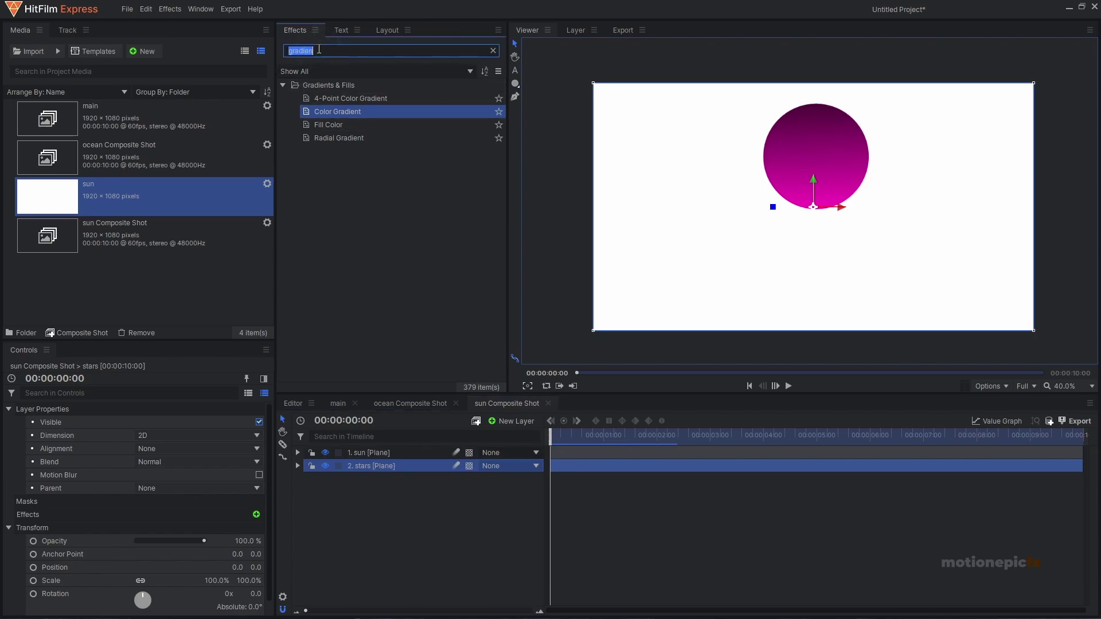
{"action": "type", "text": "fract"}
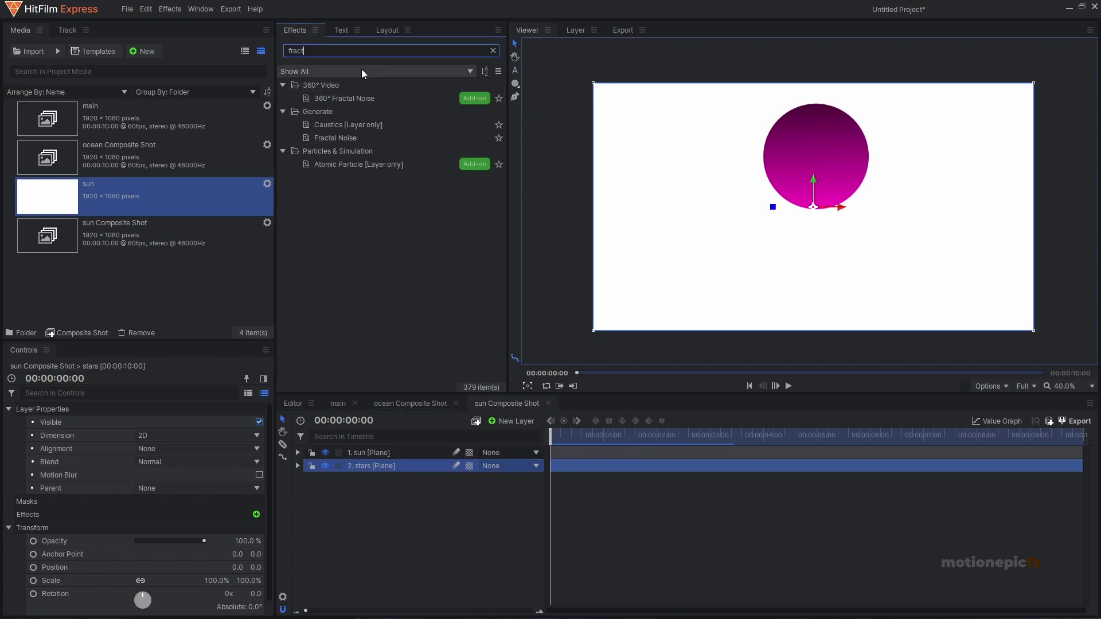
{"action": "left_click", "coordinate": [349, 140]}
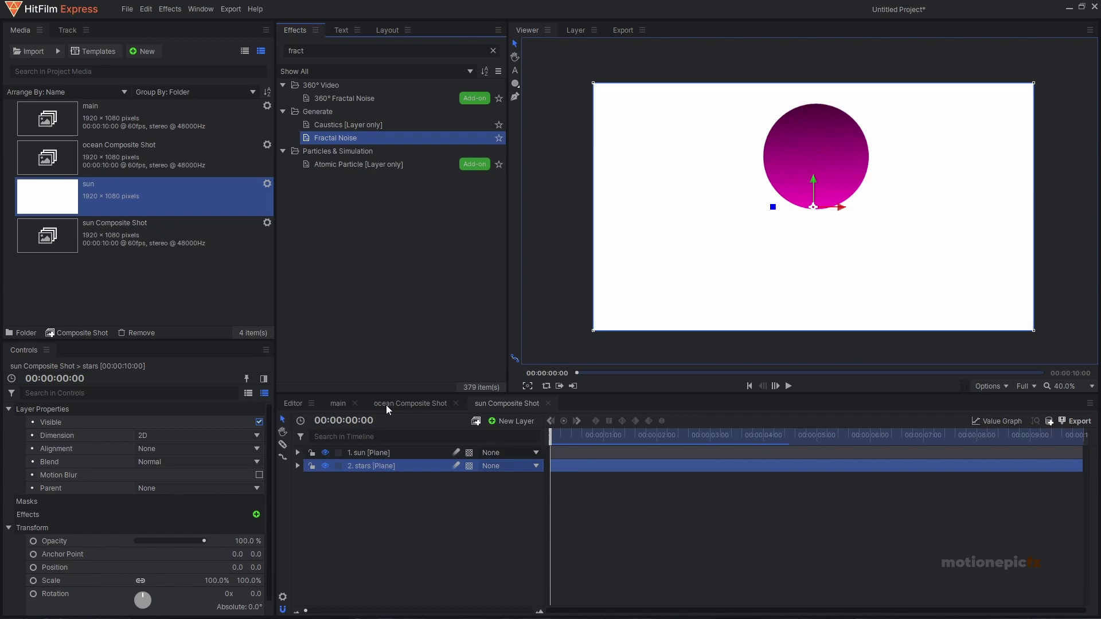
{"action": "left_click_drag", "start_coordinate": [356, 138], "coordinate": [359, 465]}
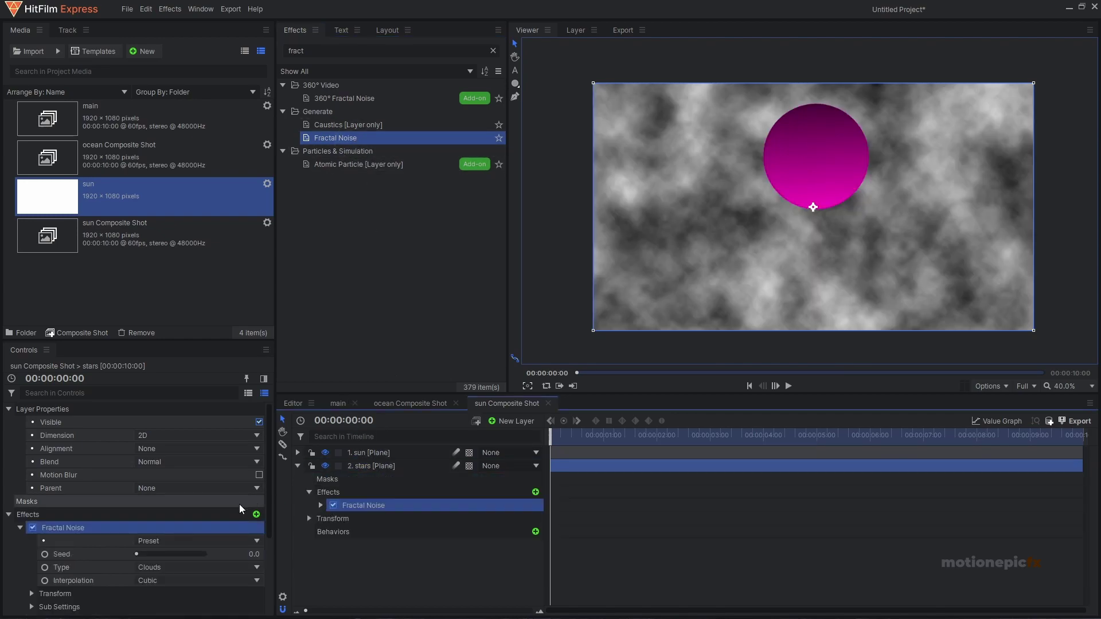
{"action": "scroll", "coordinate": [172, 512], "scroll_direction": "down", "scroll_amount": 3}
{"action": "left_click", "coordinate": [174, 498]}
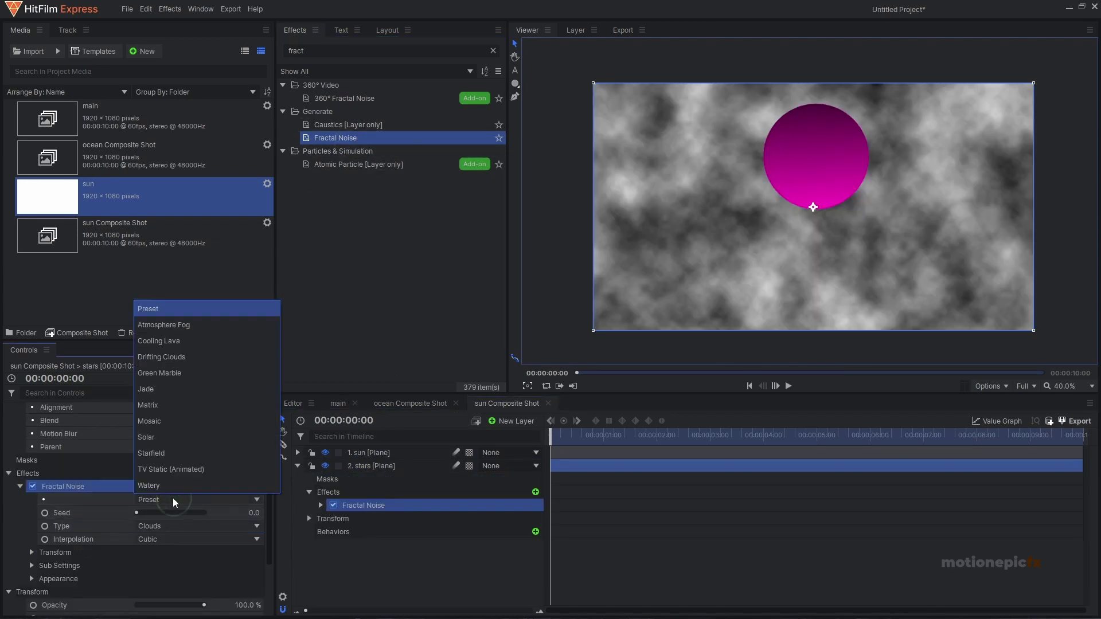
{"action": "left_click", "coordinate": [156, 455]}
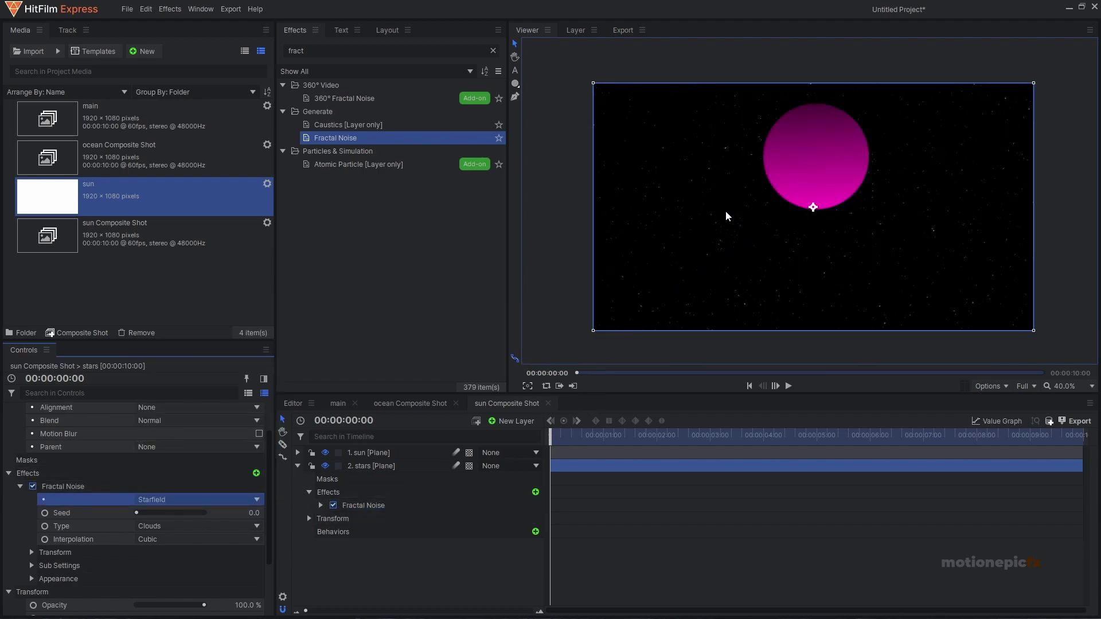
Step: Keyframe the noise Transform Rotation at the start and end, then play the starfield
{"action": "left_click", "coordinate": [318, 505]}
{"action": "left_click", "coordinate": [332, 571]}
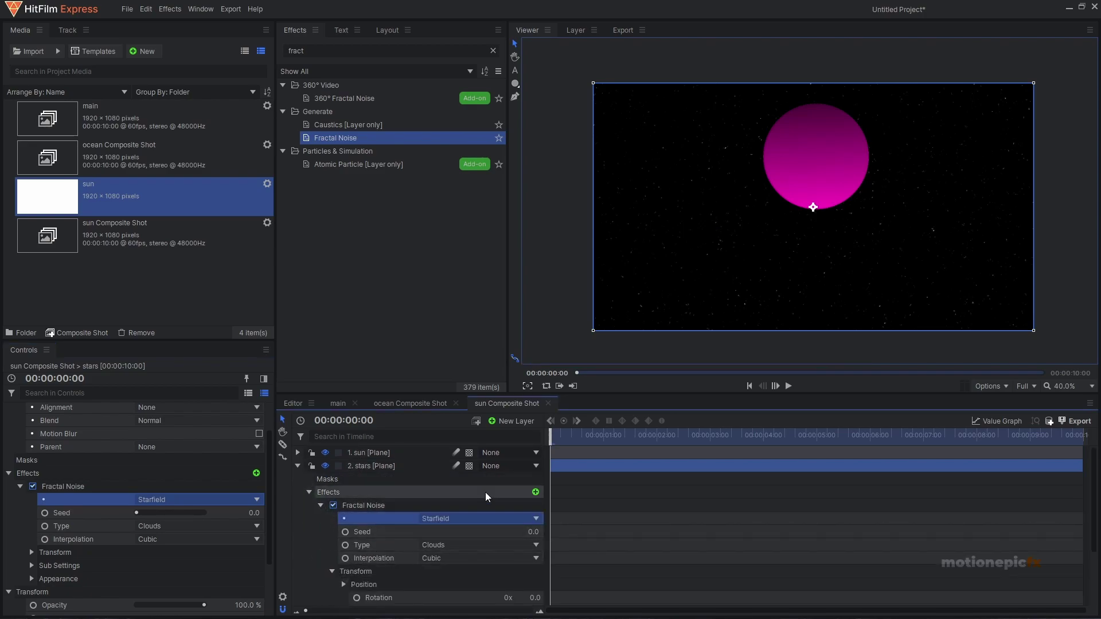
{"action": "scroll", "coordinate": [536, 470], "scroll_direction": "down", "scroll_amount": 1}
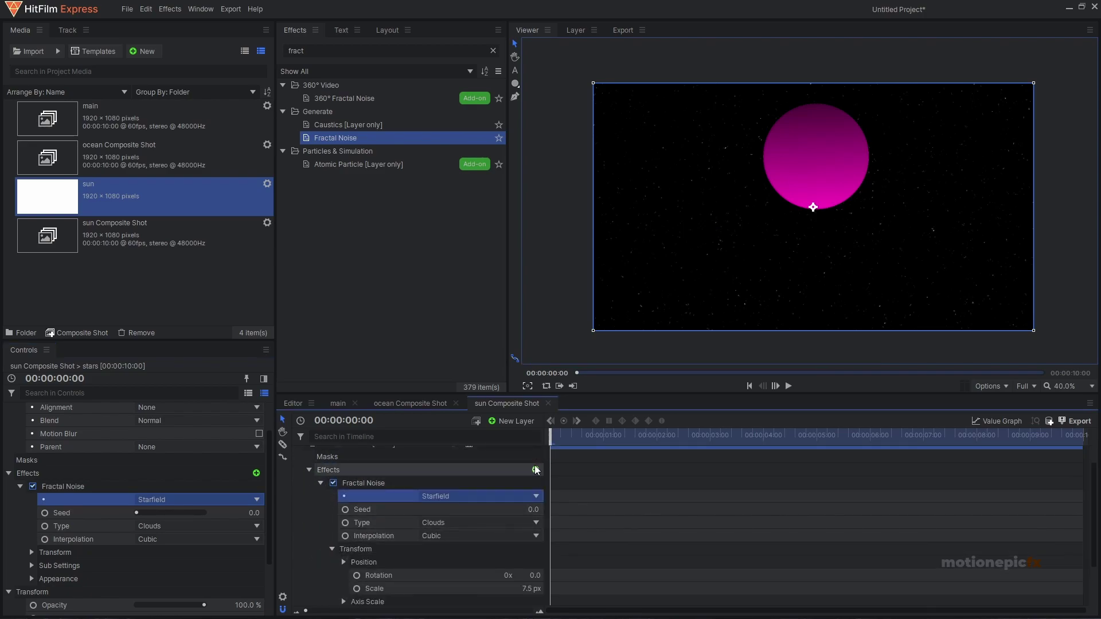
{"action": "left_click", "coordinate": [356, 575]}
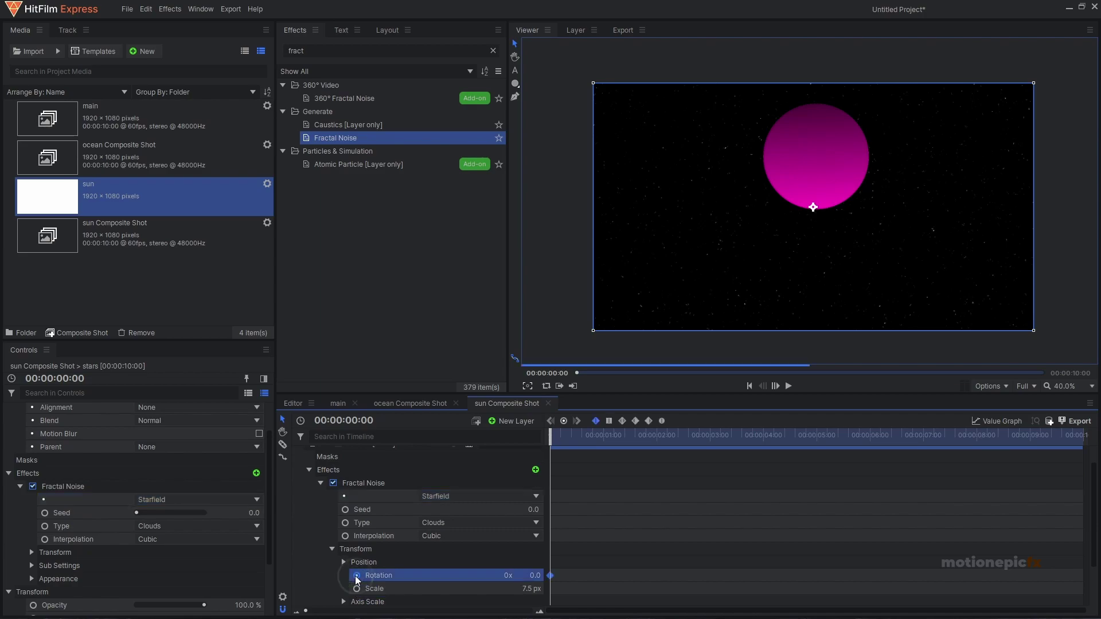
{"action": "left_click", "coordinate": [740, 435]}
{"action": "key", "text": "End"}
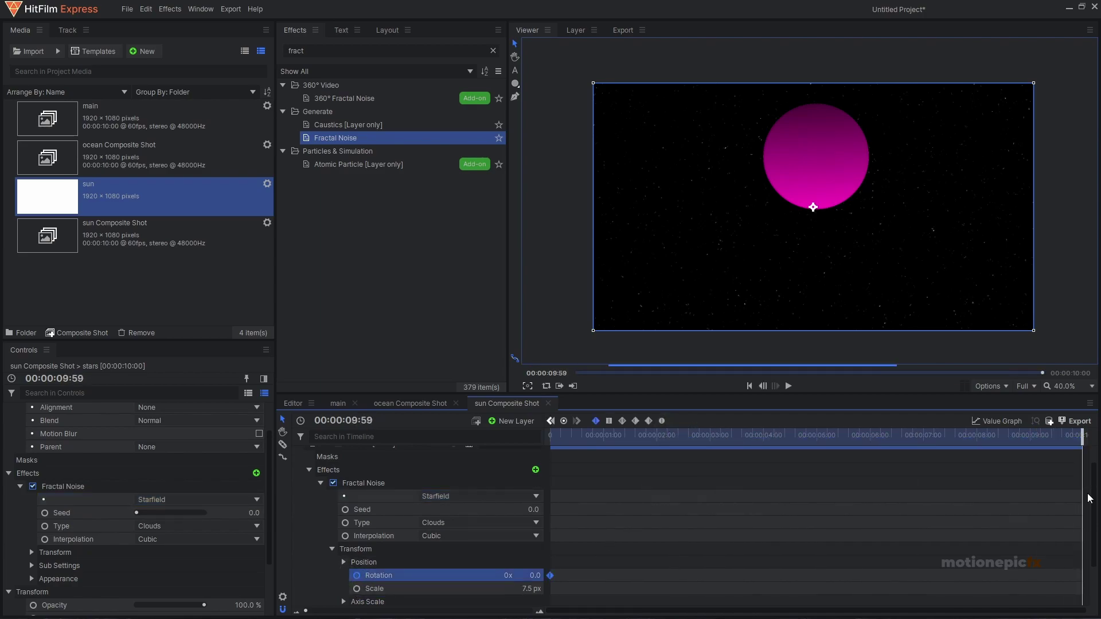
{"action": "left_click", "coordinate": [532, 575]}
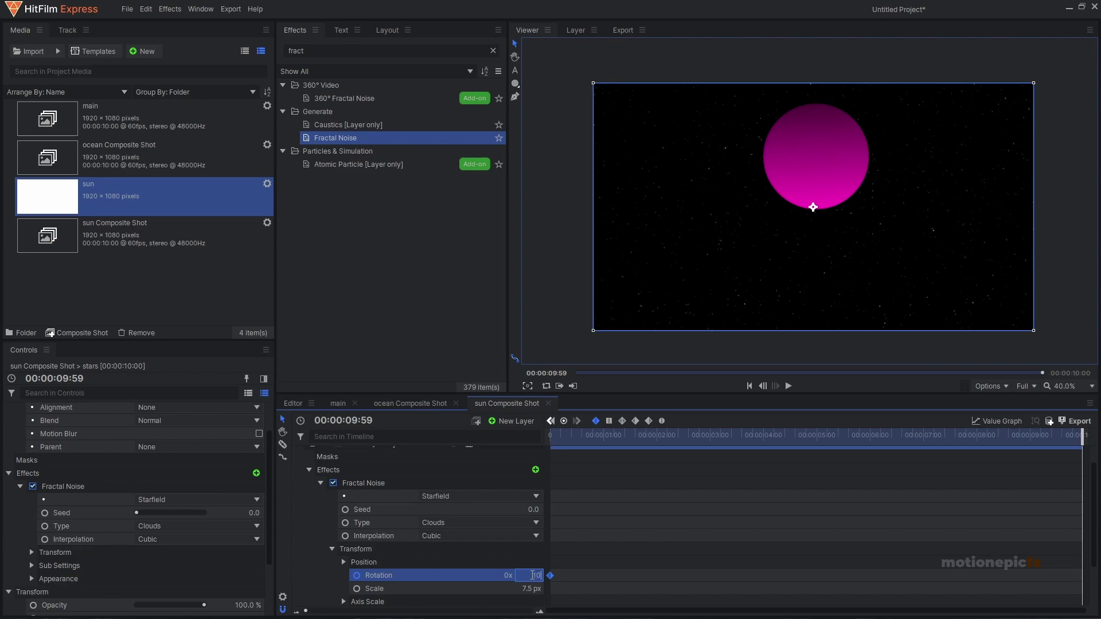
{"action": "key", "text": "Return"}
{"action": "key", "text": "space"}
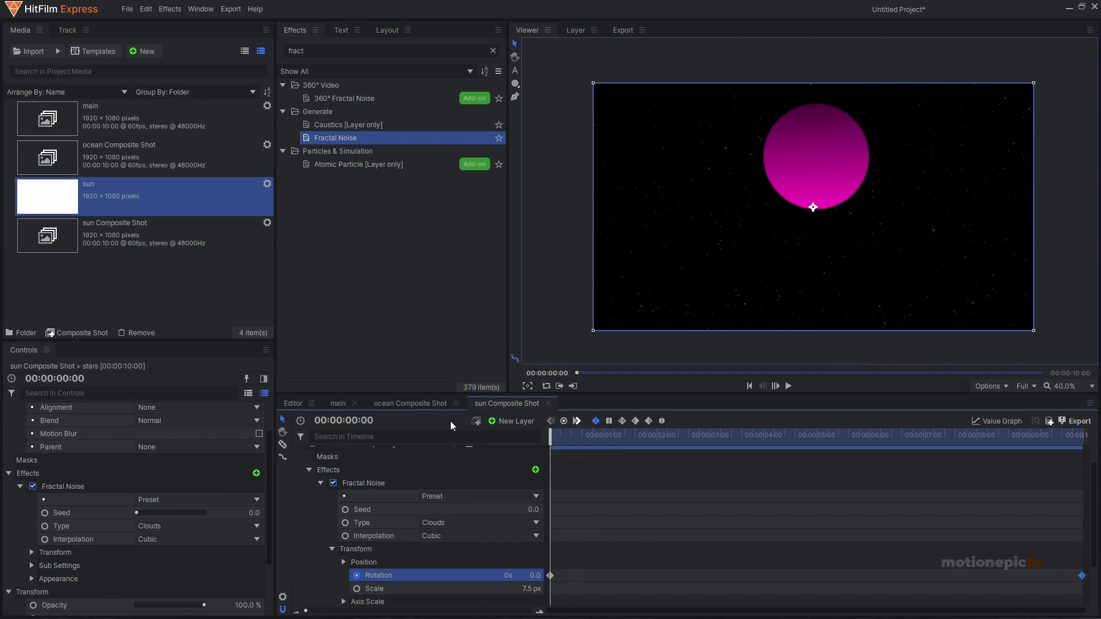
{"action": "left_click", "coordinate": [298, 466]}
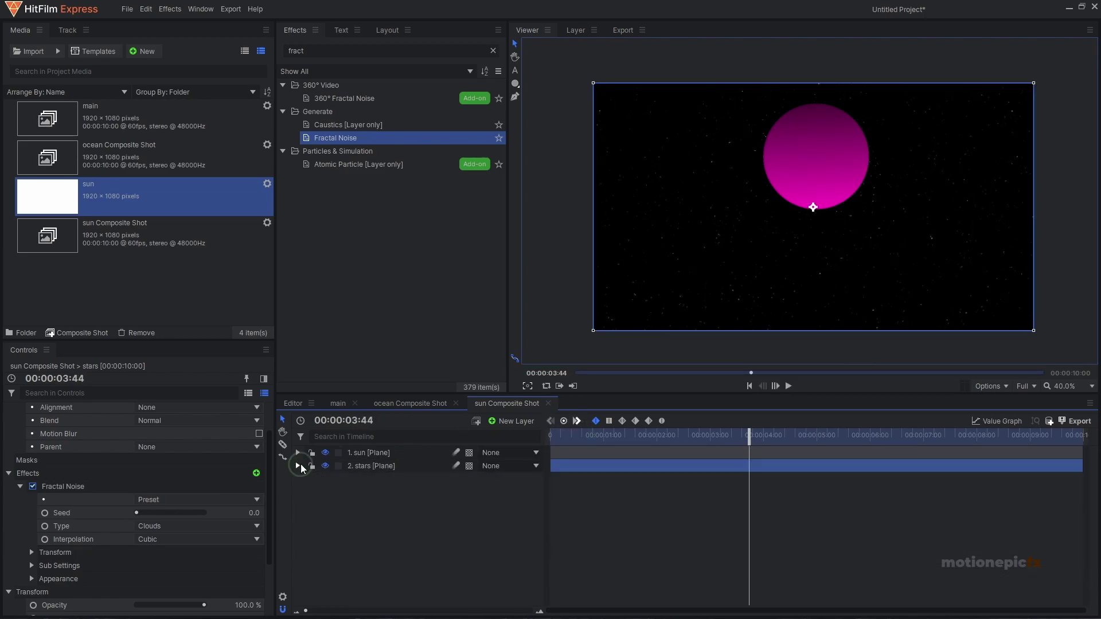
Step: Apply the Glow effect to the sun layer
{"action": "left_click", "coordinate": [362, 452]}
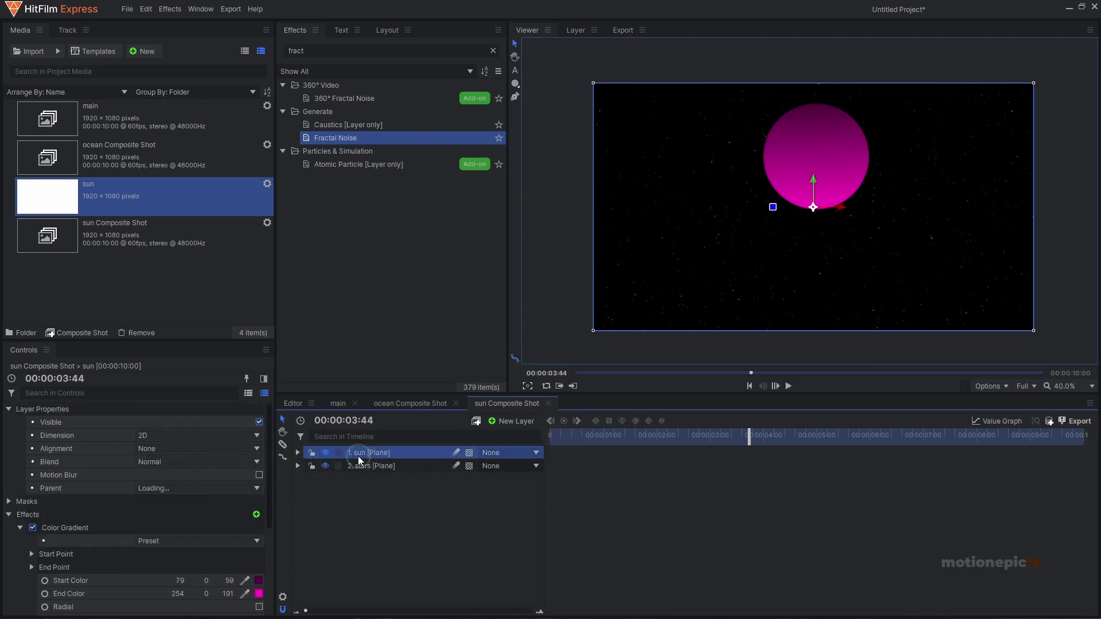
{"action": "double_click", "coordinate": [297, 50]}
{"action": "type", "text": "glow"}
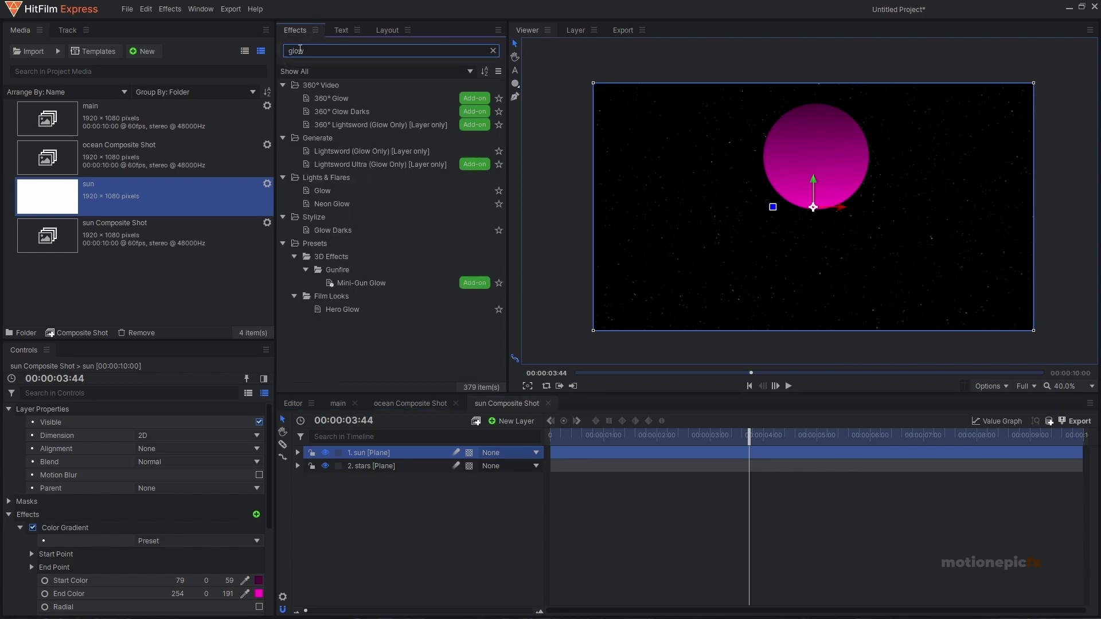
{"action": "left_click", "coordinate": [325, 188]}
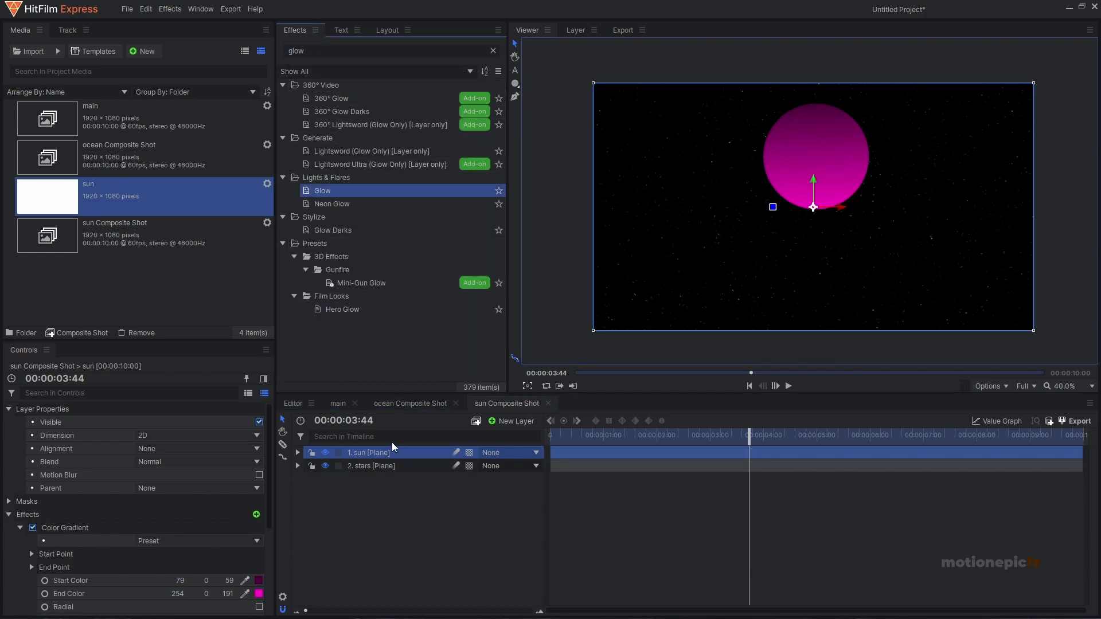
{"action": "left_click_drag", "start_coordinate": [635, 219], "coordinate": [636, 220]}
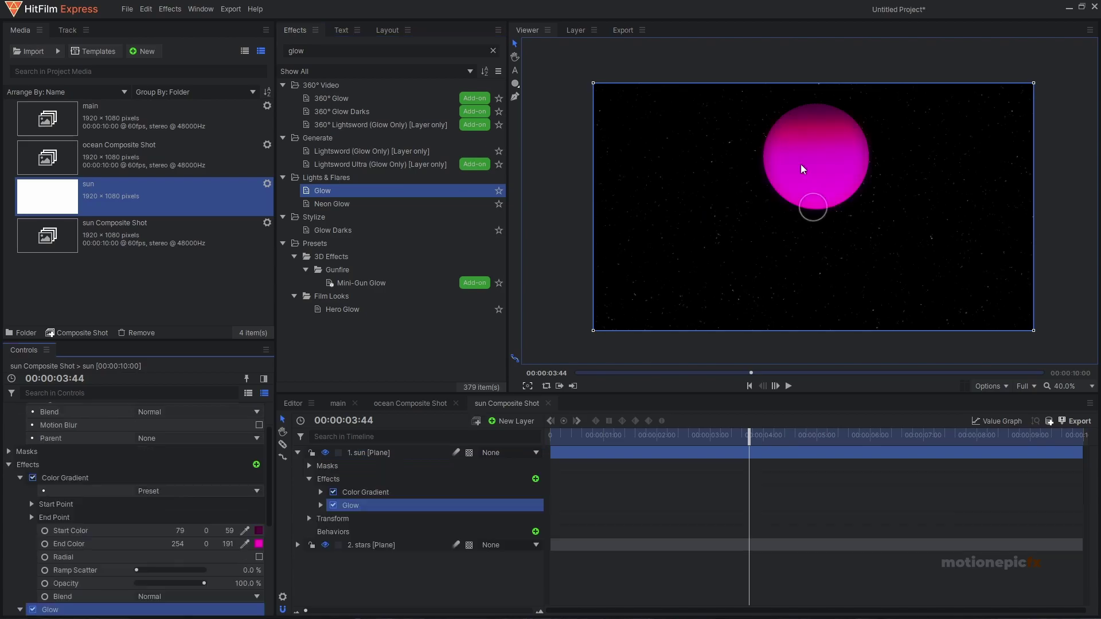
Step: Set the Glow to Add blend, Intensity 1.1, Threshold 54% and Radius 196 px
{"action": "left_click", "coordinate": [321, 505]}
{"action": "scroll", "coordinate": [401, 511], "scroll_direction": "down", "scroll_amount": 1}
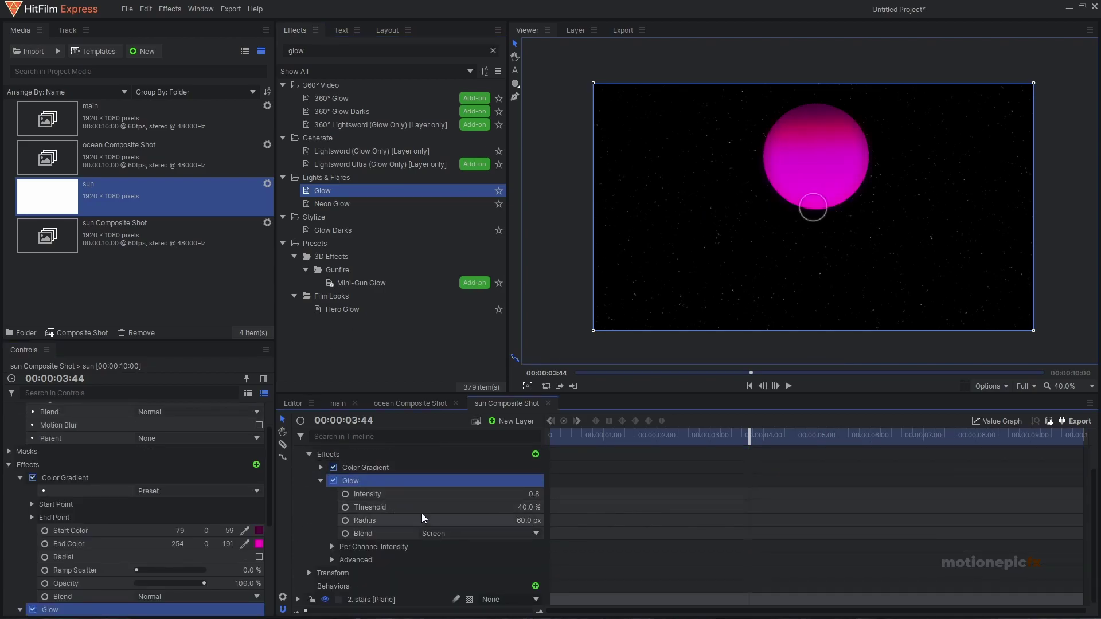
{"action": "left_click", "coordinate": [447, 535]}
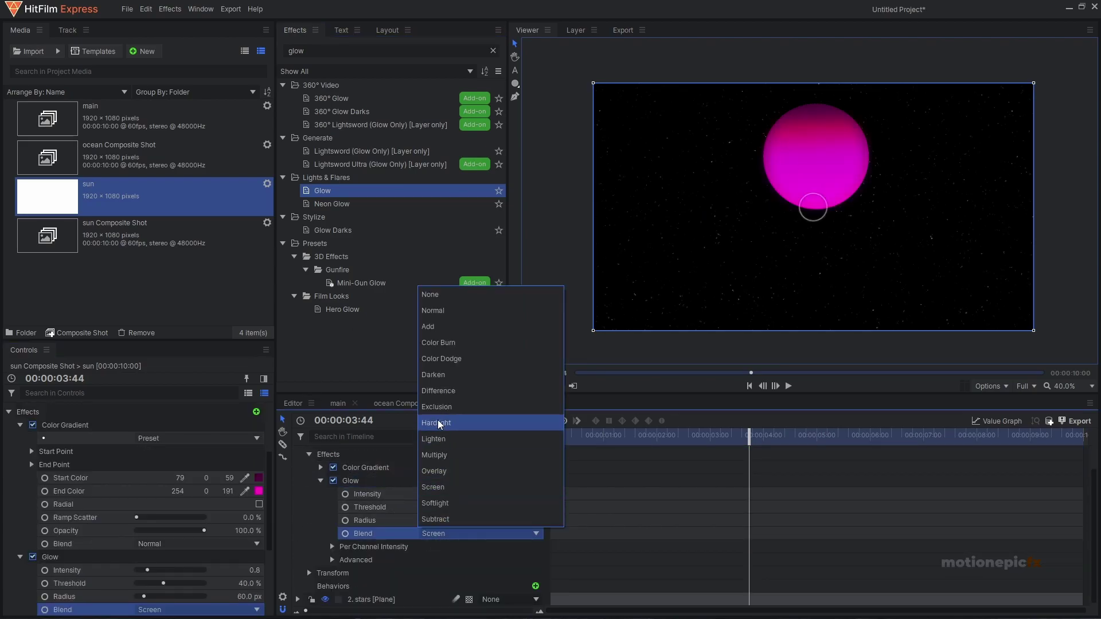
{"action": "left_click", "coordinate": [436, 332]}
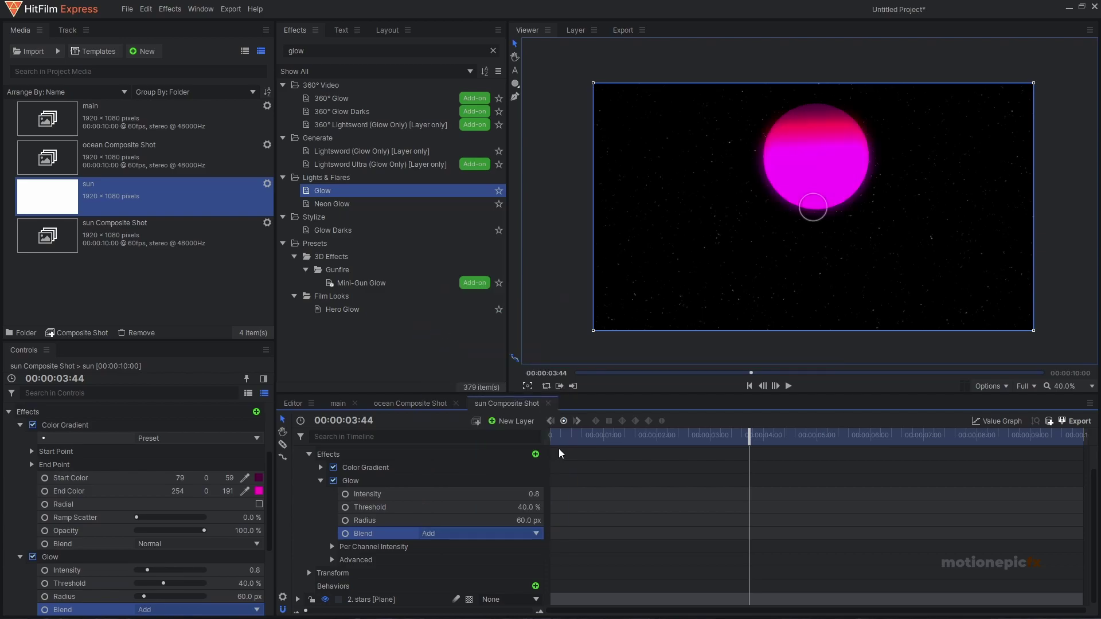
{"action": "left_click_drag", "start_coordinate": [525, 518], "coordinate": [528, 495]}
{"action": "left_click", "coordinate": [528, 495]}
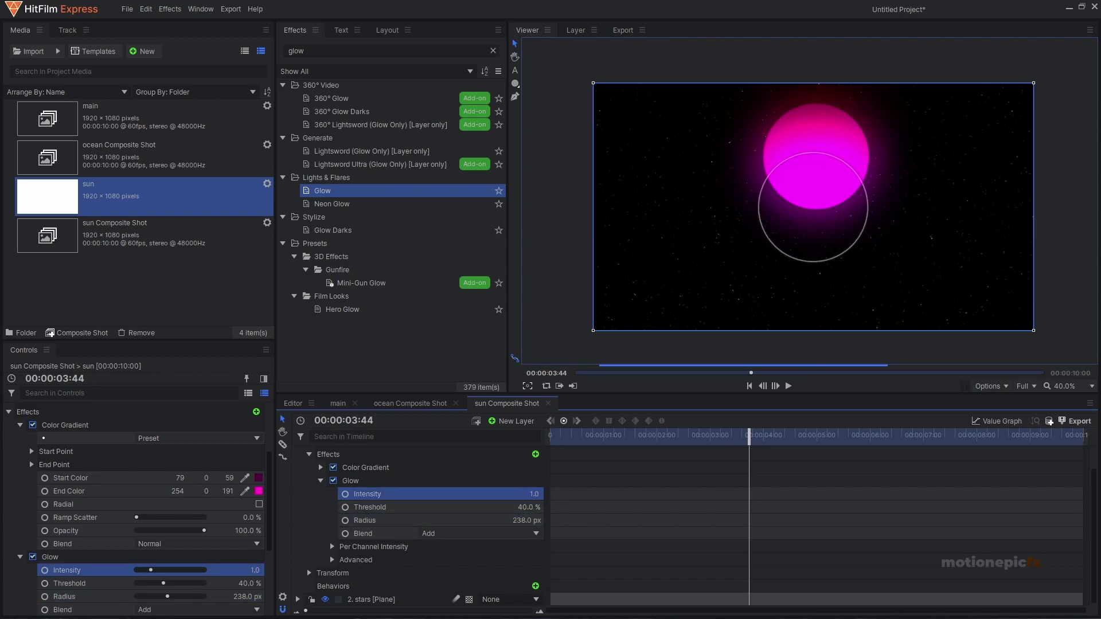
{"action": "left_click_drag", "start_coordinate": [528, 508], "coordinate": [549, 508]}
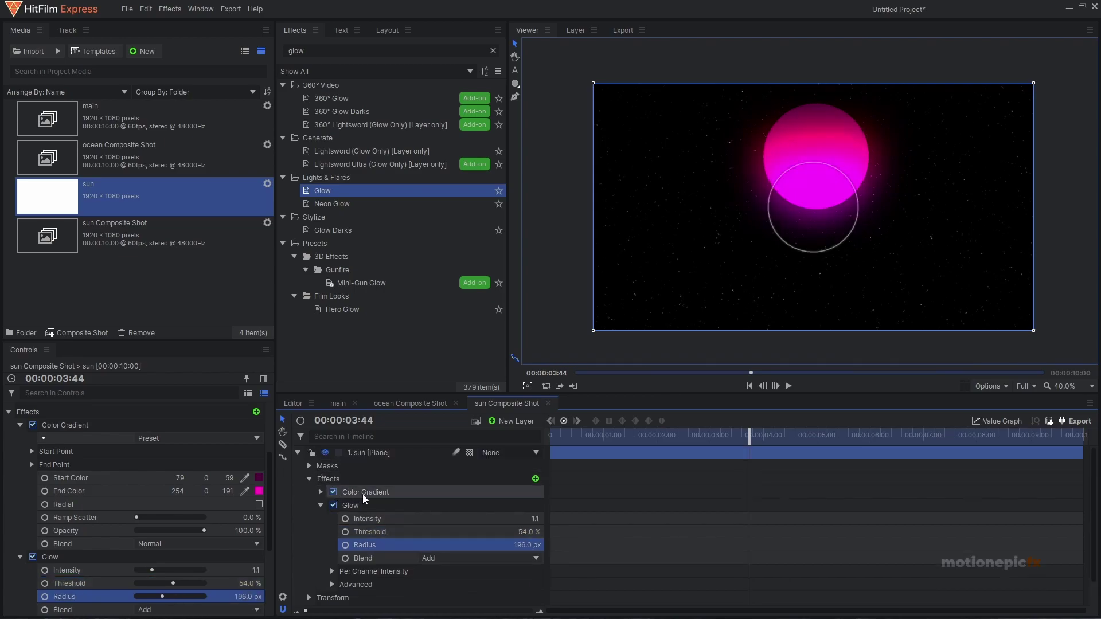
Step: Reposition the Color Gradient start and end handles across the sun disc, angling the end lower right
{"action": "left_click", "coordinate": [364, 493]}
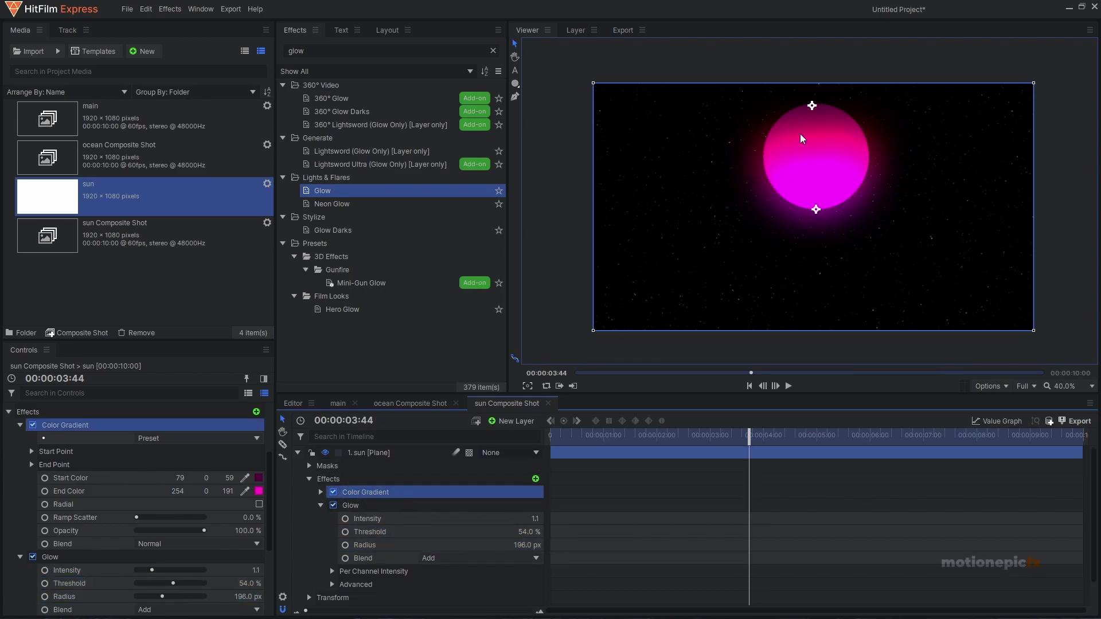
{"action": "left_click_drag", "start_coordinate": [813, 107], "coordinate": [817, 131]}
{"action": "left_click_drag", "start_coordinate": [815, 210], "coordinate": [818, 235]}
{"action": "left_click_drag", "start_coordinate": [817, 131], "coordinate": [816, 123]}
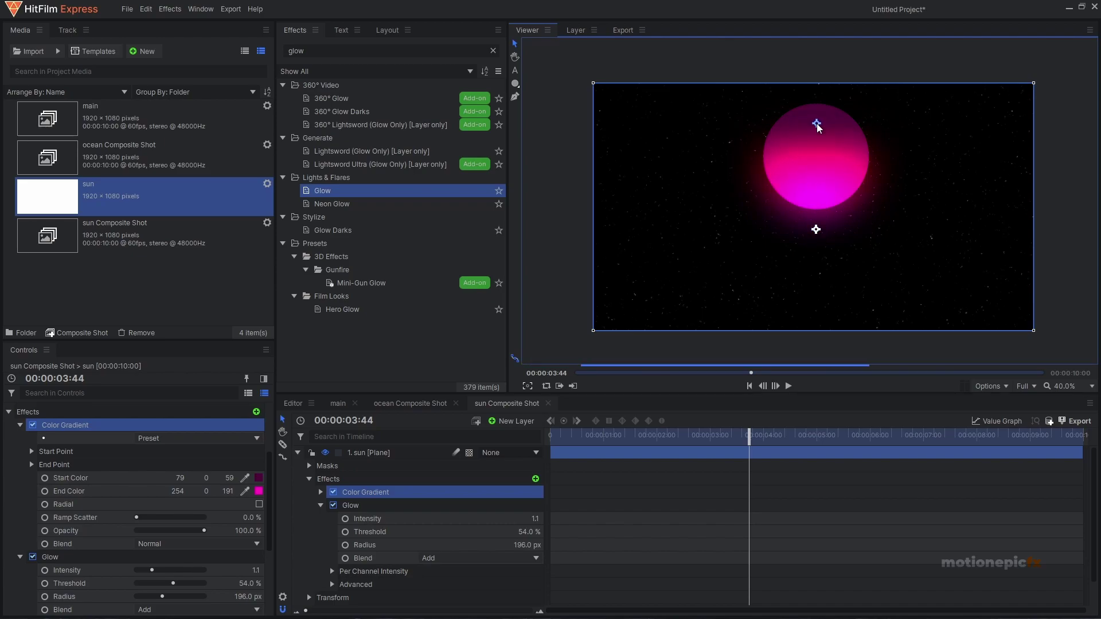
{"action": "left_click_drag", "start_coordinate": [817, 232], "coordinate": [853, 213]}
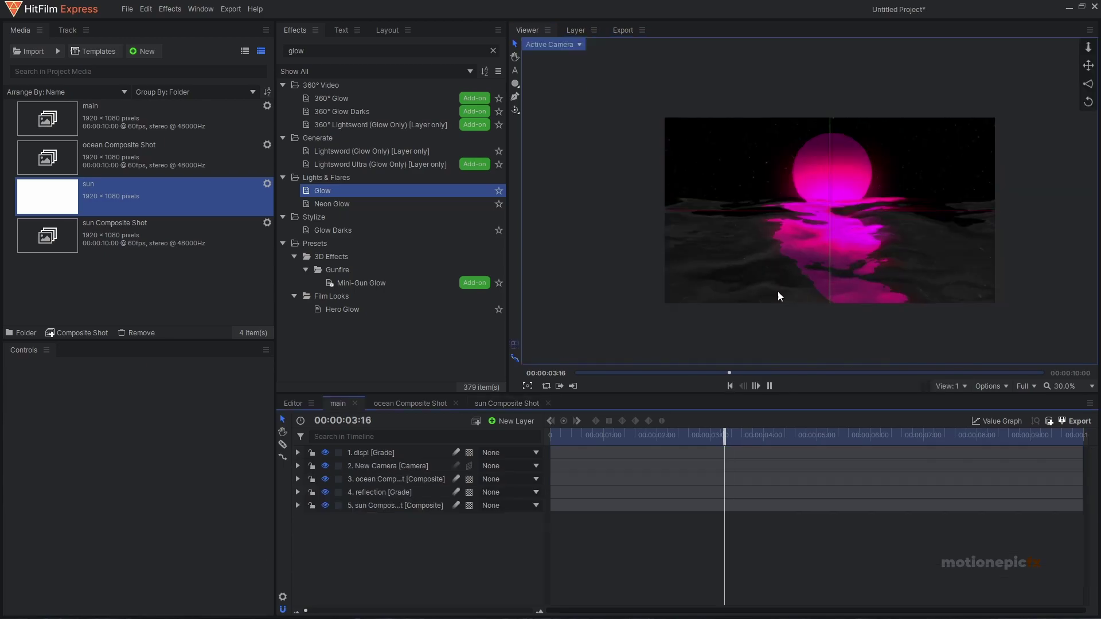
{"action": "key", "text": "space"}
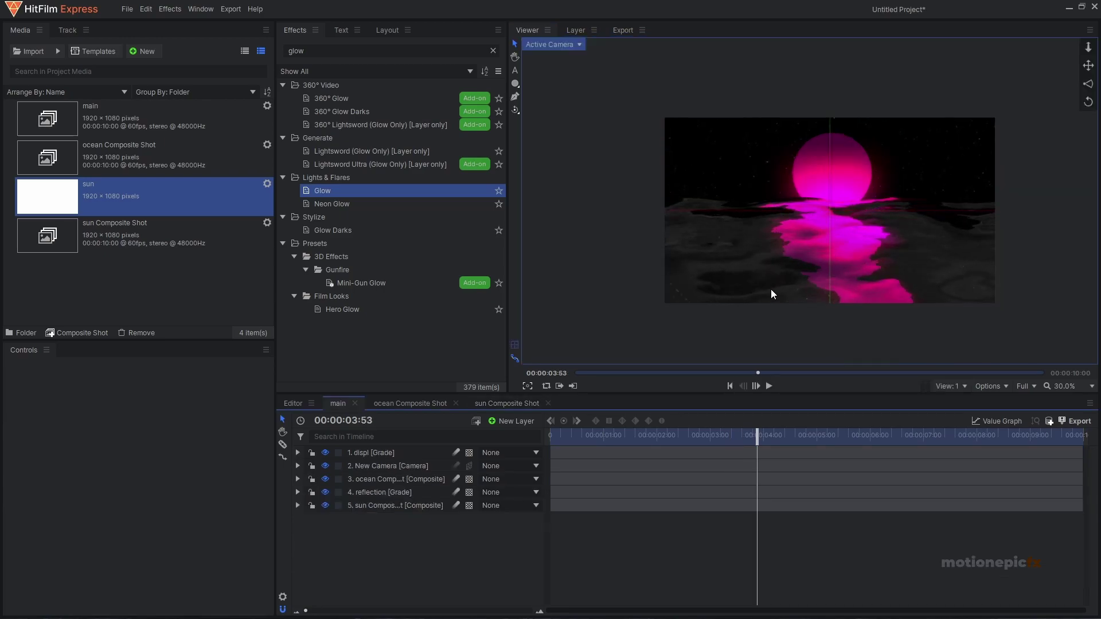
Step: In the sun composite, try moving the stars layer down, undo it, and reselect the sun
{"action": "left_click", "coordinate": [494, 403]}
{"action": "left_click", "coordinate": [400, 466]}
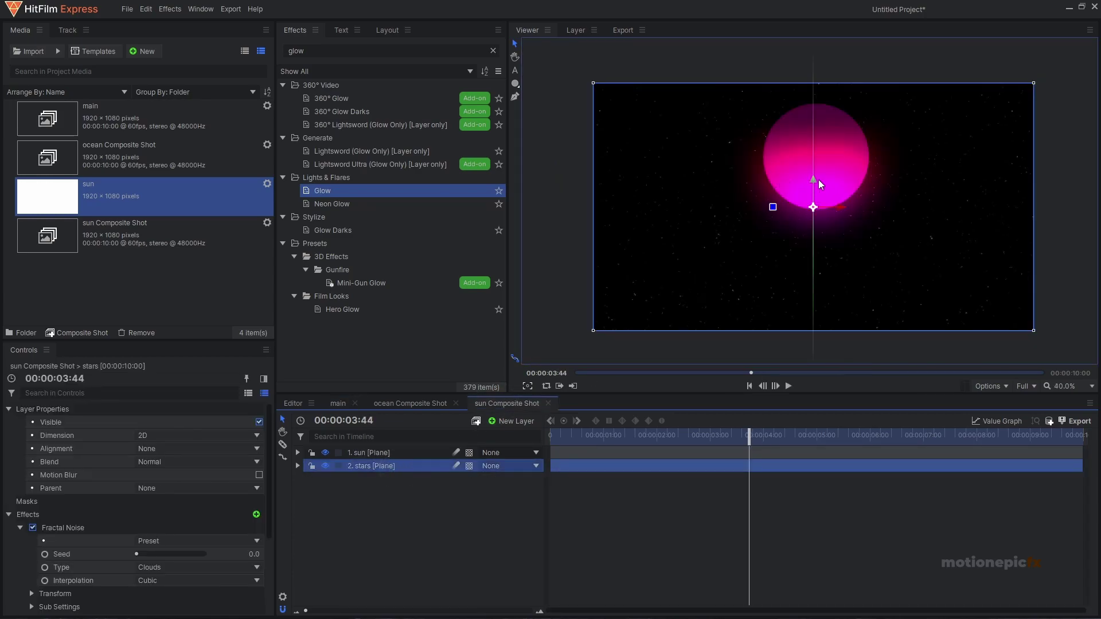
{"action": "left_click_drag", "start_coordinate": [813, 179], "coordinate": [812, 201]}
{"action": "key", "text": "ctrl+z"}
{"action": "left_click", "coordinate": [379, 453]}
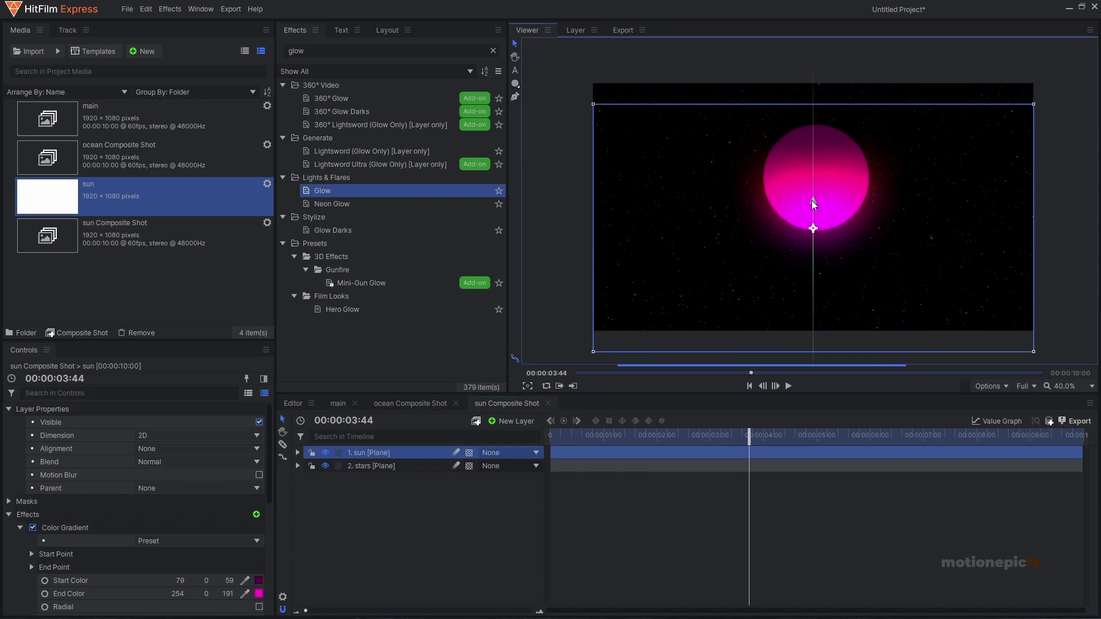
Step: Scrub the main composite from the first frame to about 1.5 seconds, then enter the ocean composite
{"action": "left_click", "coordinate": [336, 403]}
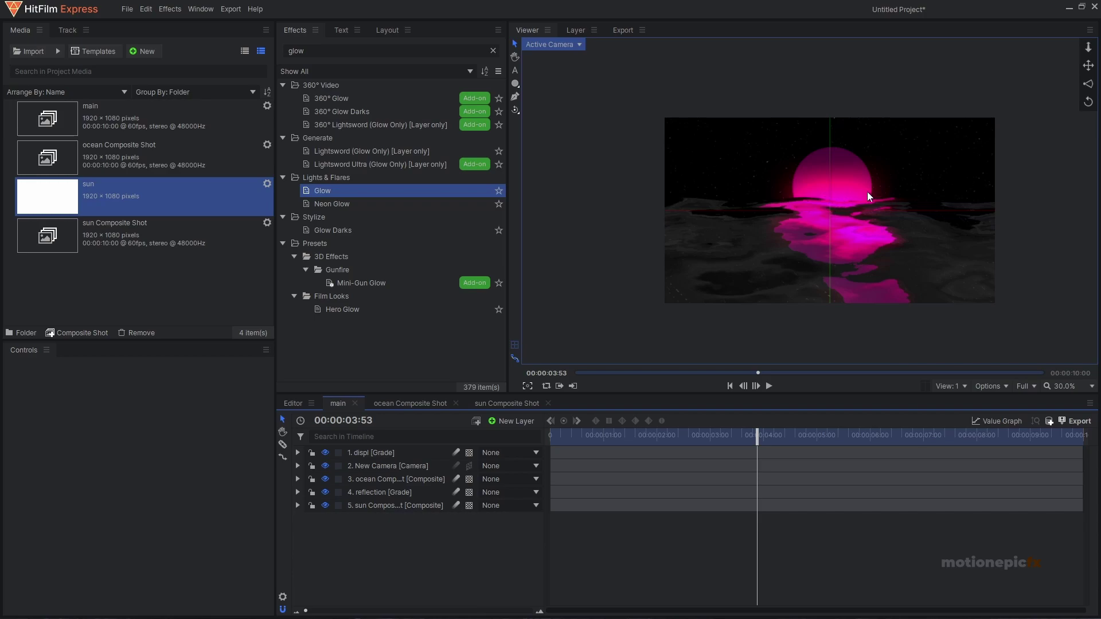
{"action": "left_click_drag", "start_coordinate": [562, 435], "coordinate": [536, 438]}
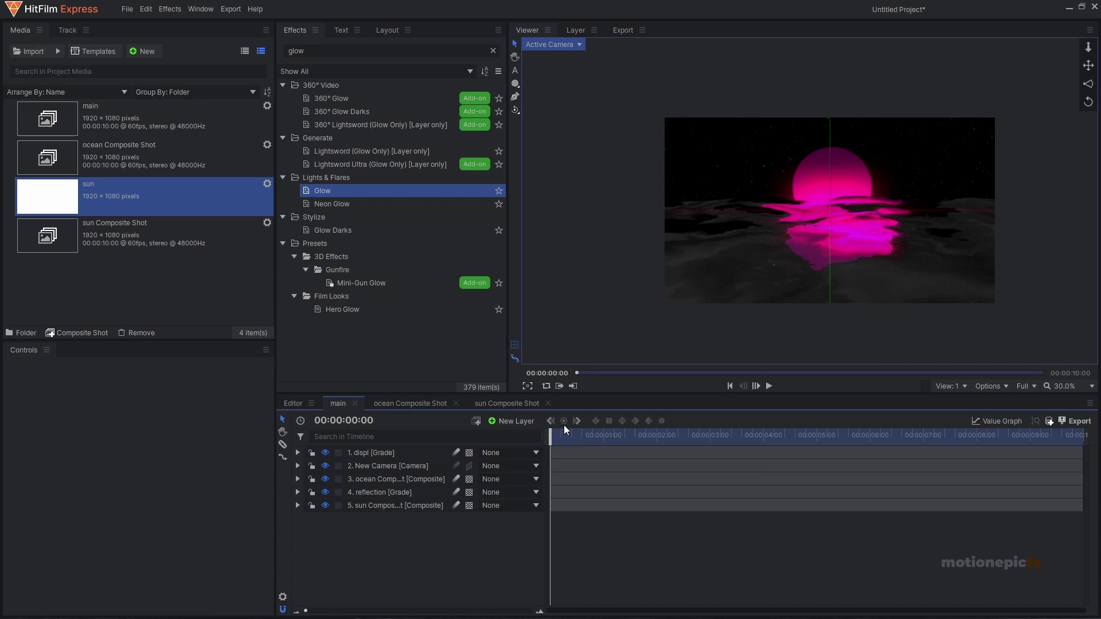
{"action": "left_click_drag", "start_coordinate": [585, 437], "coordinate": [645, 440]}
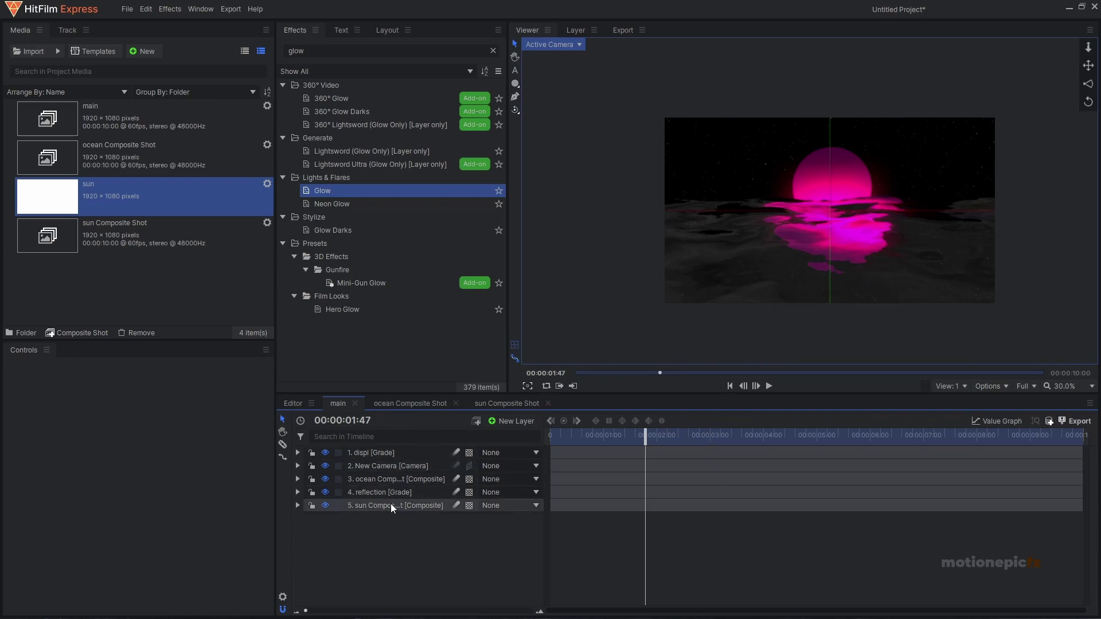
{"action": "left_click", "coordinate": [393, 402]}
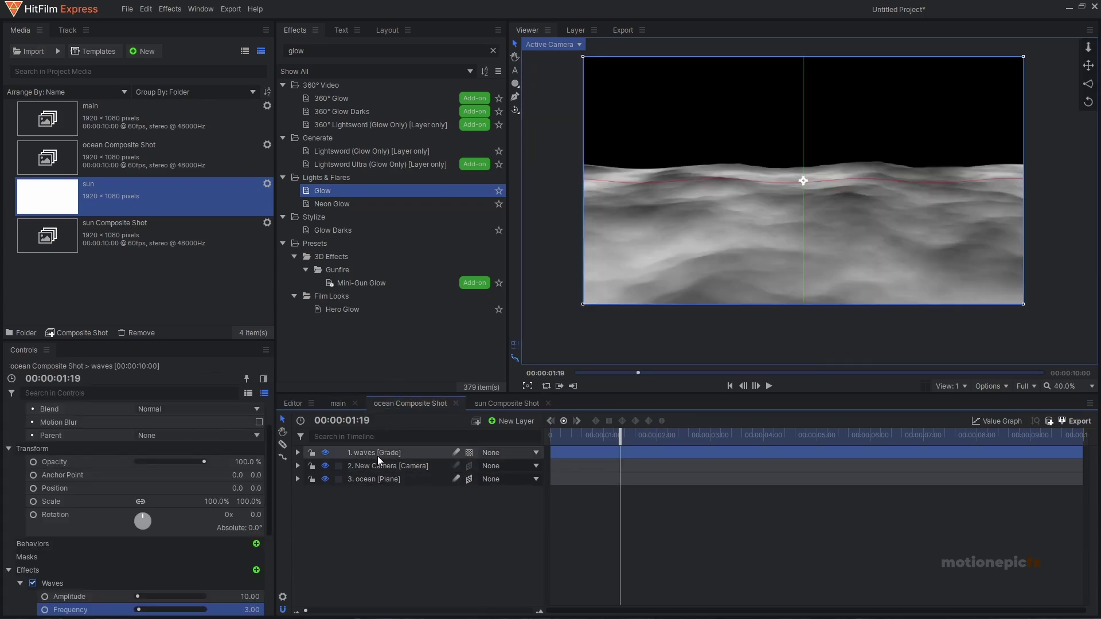
Step: Set the ocean plane's Fractal Noise Seed to 3.0 at the last frame
{"action": "left_click", "coordinate": [378, 477]}
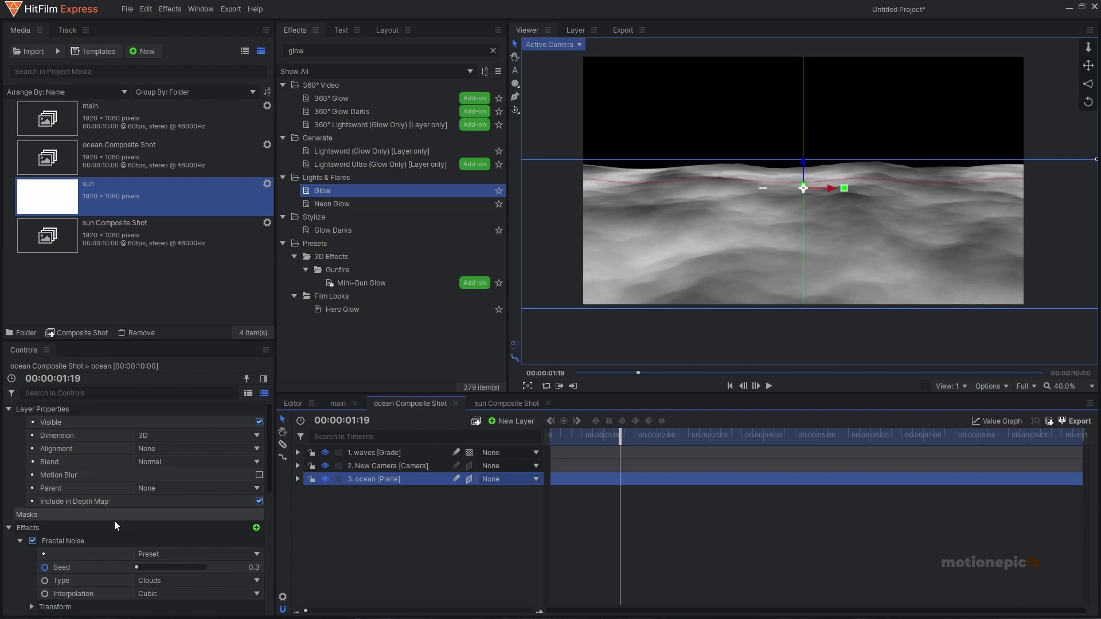
{"action": "left_click", "coordinate": [62, 567]}
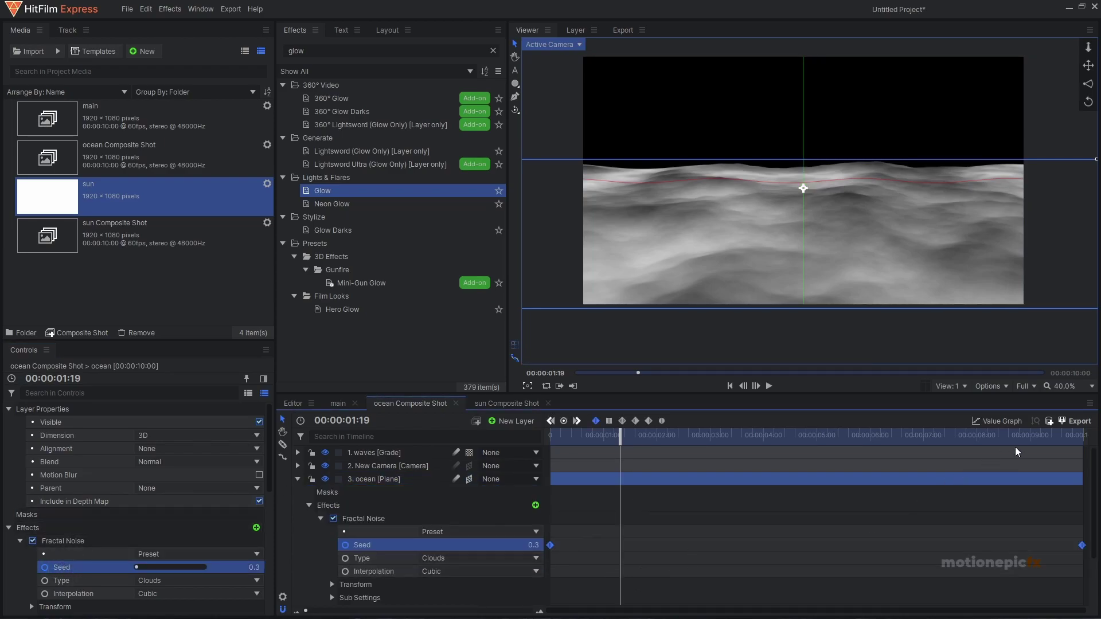
{"action": "left_click_drag", "start_coordinate": [1044, 436], "coordinate": [1083, 533]}
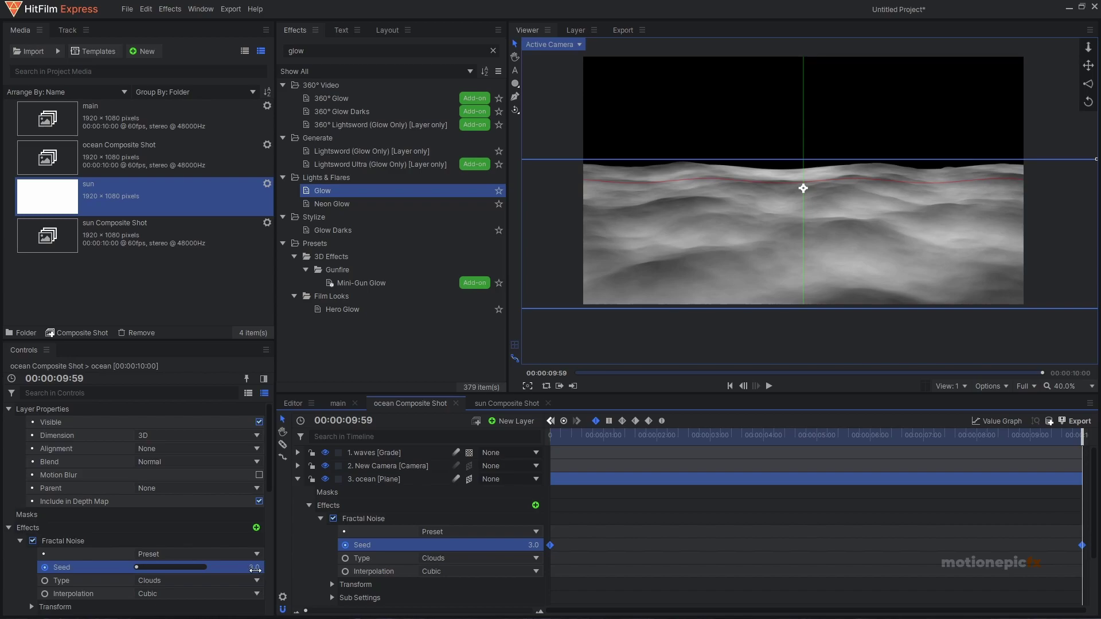
{"action": "left_click", "coordinate": [252, 569]}
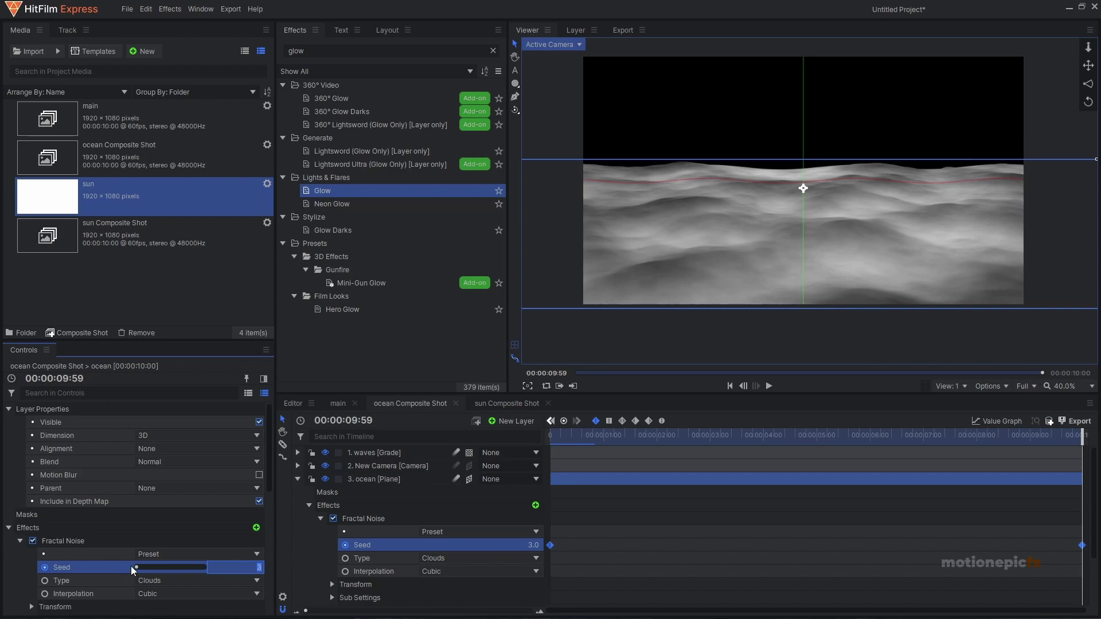
{"action": "key", "text": "Return"}
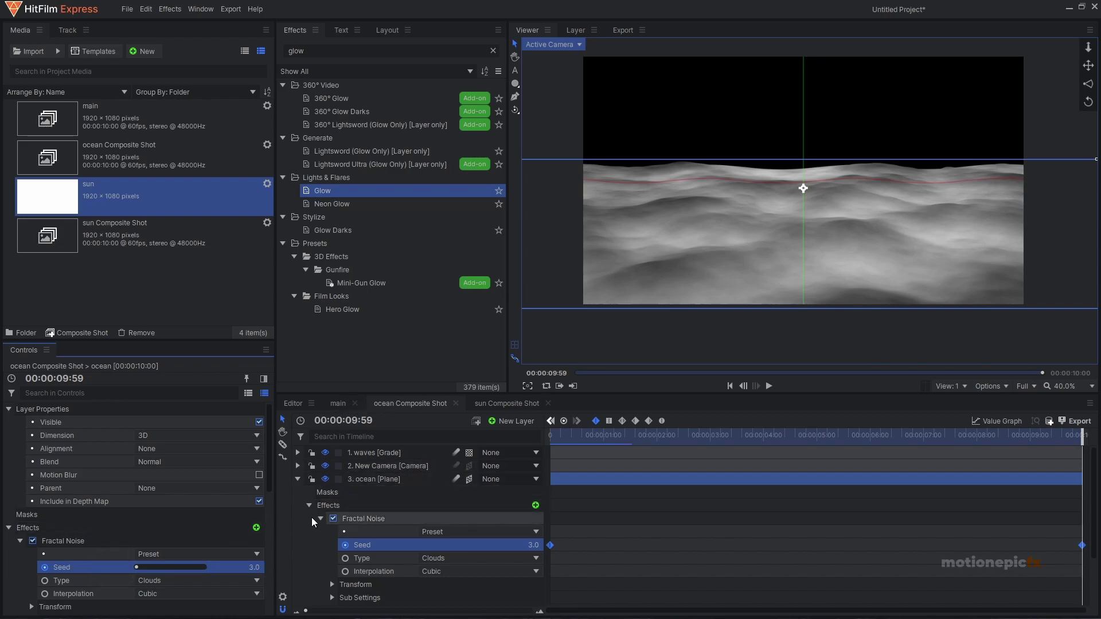
{"action": "left_click", "coordinate": [321, 519]}
Step: Change the waves layer's Waves Angle to 110° and Displace Angle to 149°
{"action": "left_click", "coordinate": [367, 452]}
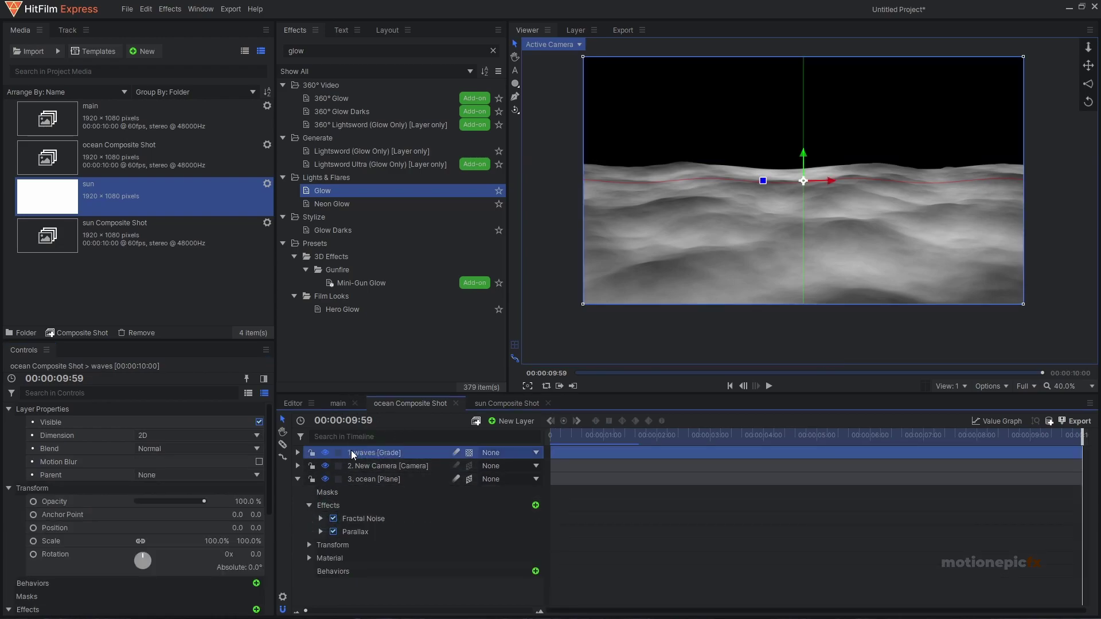
{"action": "scroll", "coordinate": [191, 526], "scroll_direction": "down", "scroll_amount": 2}
{"action": "scroll", "coordinate": [191, 527], "scroll_direction": "down", "scroll_amount": 5}
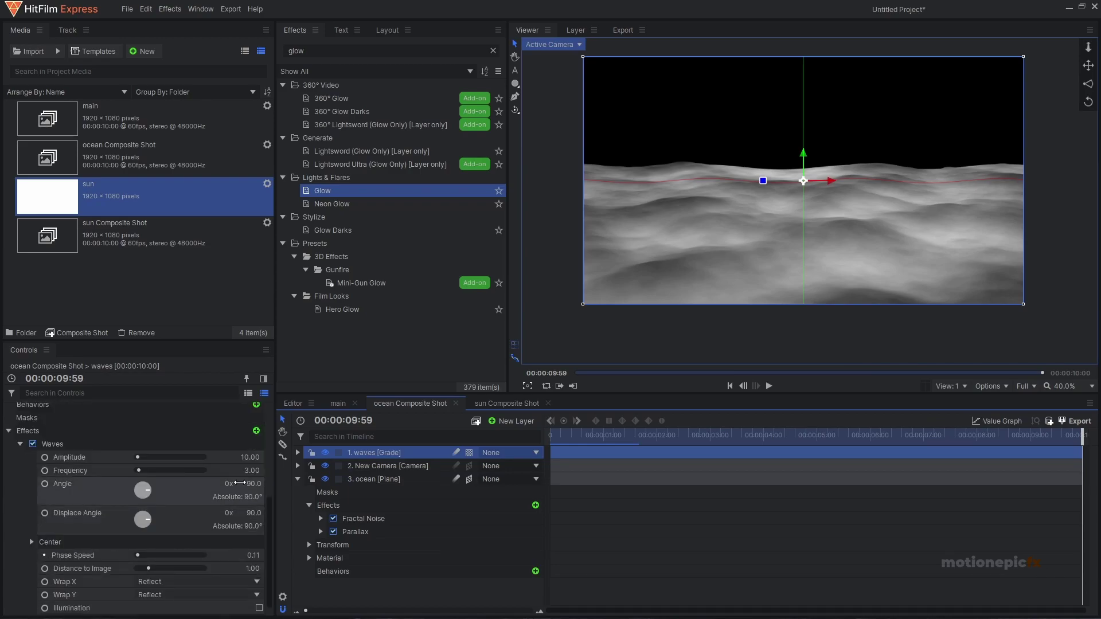
{"action": "left_click_drag", "start_coordinate": [249, 481], "coordinate": [248, 513]}
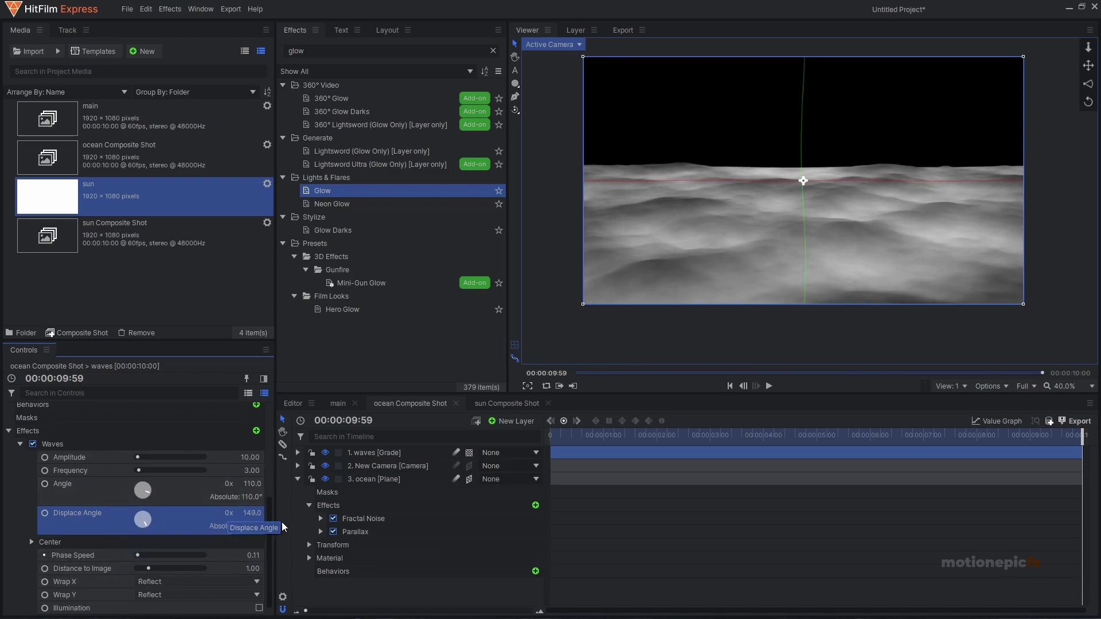
{"action": "left_click", "coordinate": [297, 479]}
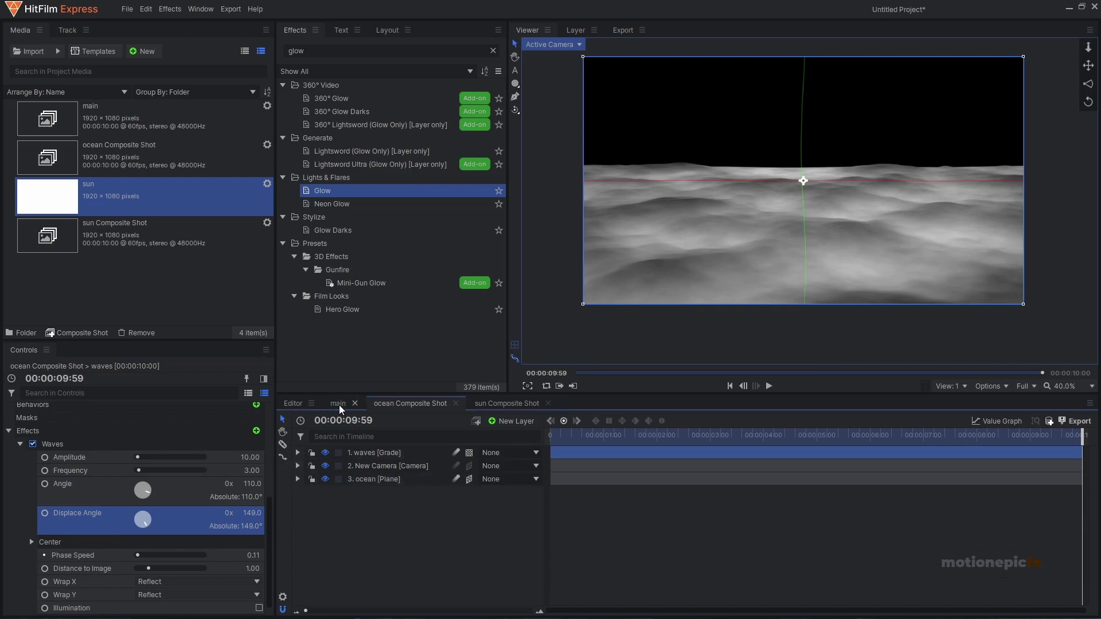
Step: Scrub the main composite to check the motion, then go back into the sun composite
{"action": "left_click", "coordinate": [339, 405]}
{"action": "left_click_drag", "start_coordinate": [583, 435], "coordinate": [550, 435]}
{"action": "left_click", "coordinate": [489, 403]}
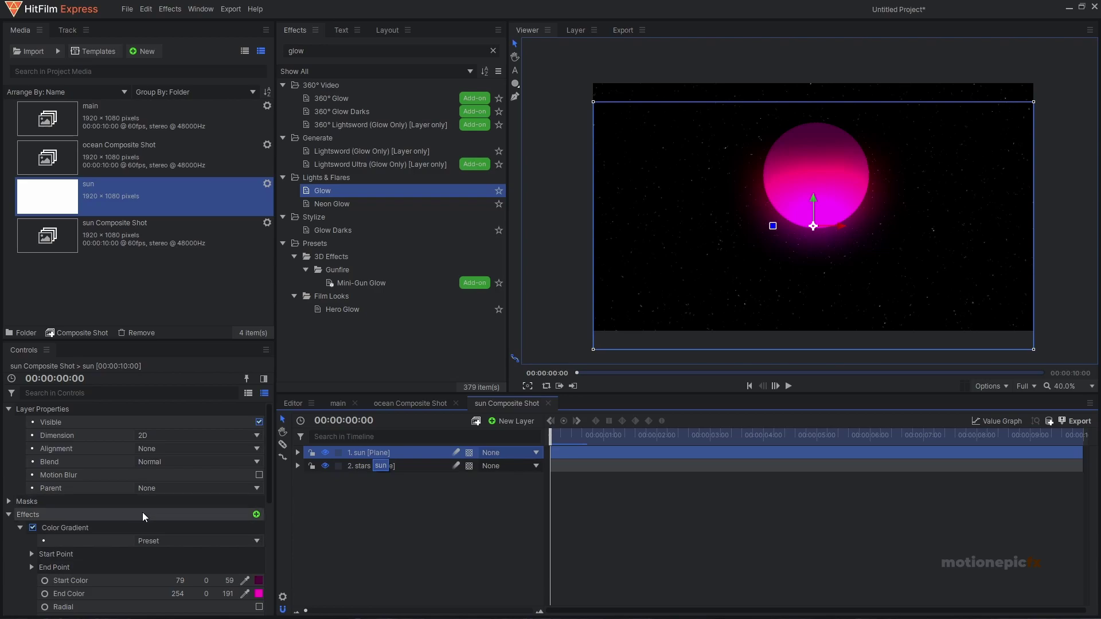
Step: Keyframe the sun's Position from Y -82.5 at 0s down to -702.5 at 7 seconds
{"action": "scroll", "coordinate": [100, 532], "scroll_direction": "down", "scroll_amount": 3}
{"action": "left_click", "coordinate": [21, 445]}
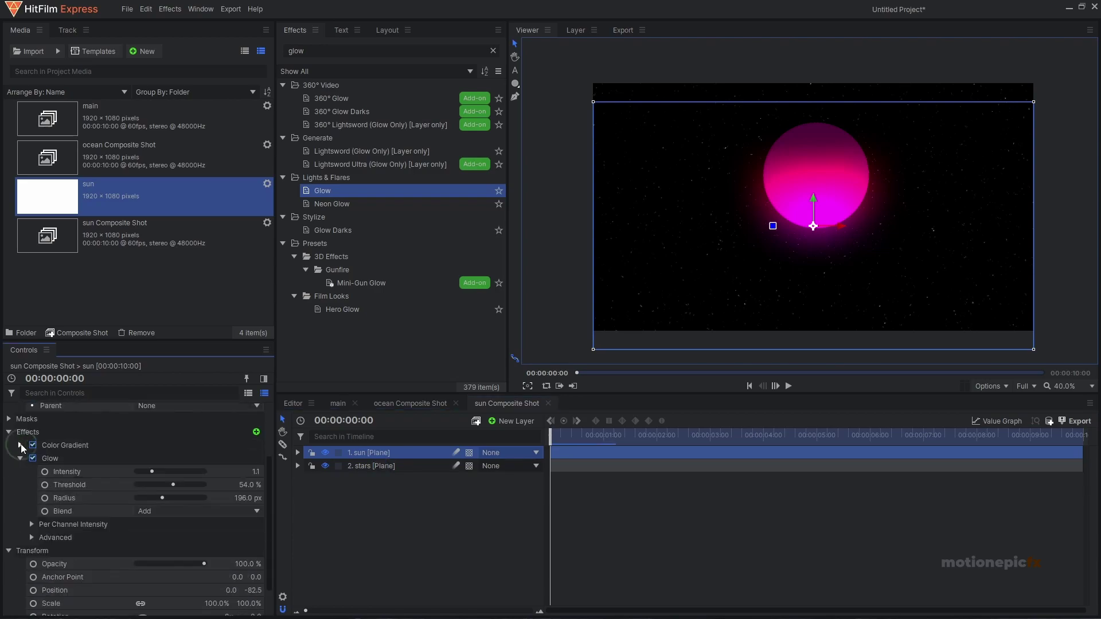
{"action": "left_click", "coordinate": [21, 458]}
{"action": "left_click", "coordinate": [33, 553]}
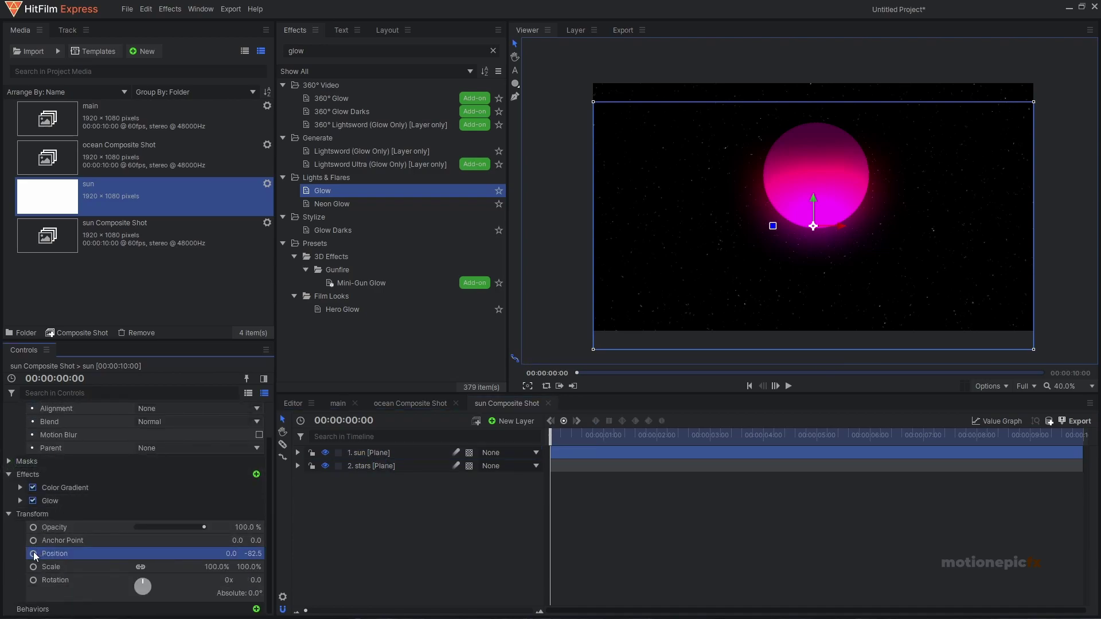
{"action": "left_click_drag", "start_coordinate": [619, 445], "coordinate": [923, 443]}
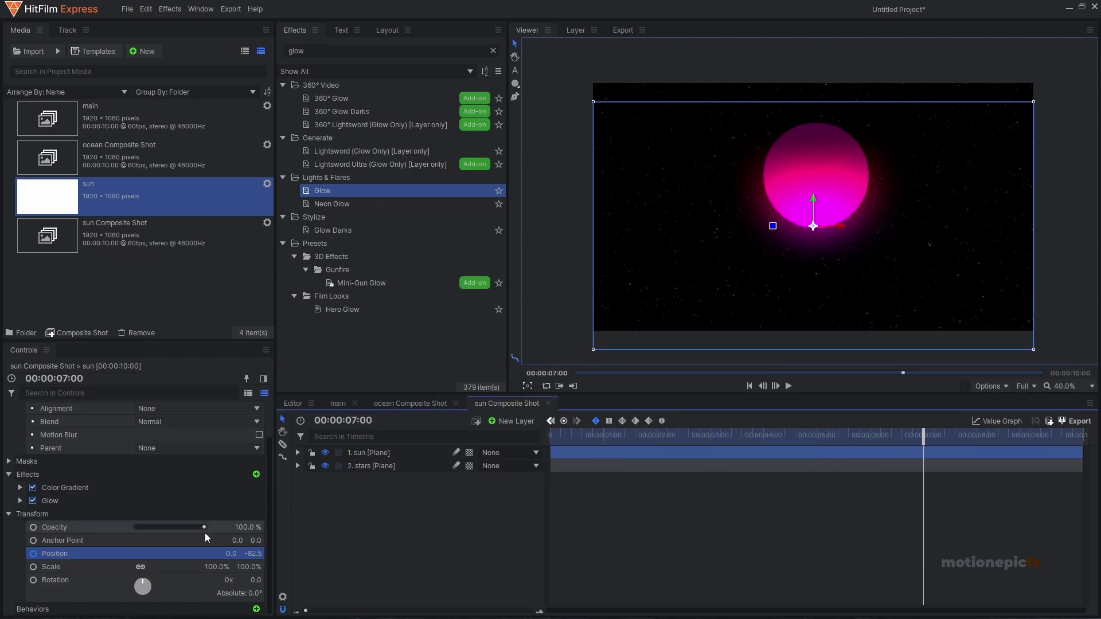
{"action": "left_click_drag", "start_coordinate": [815, 197], "coordinate": [815, 339]}
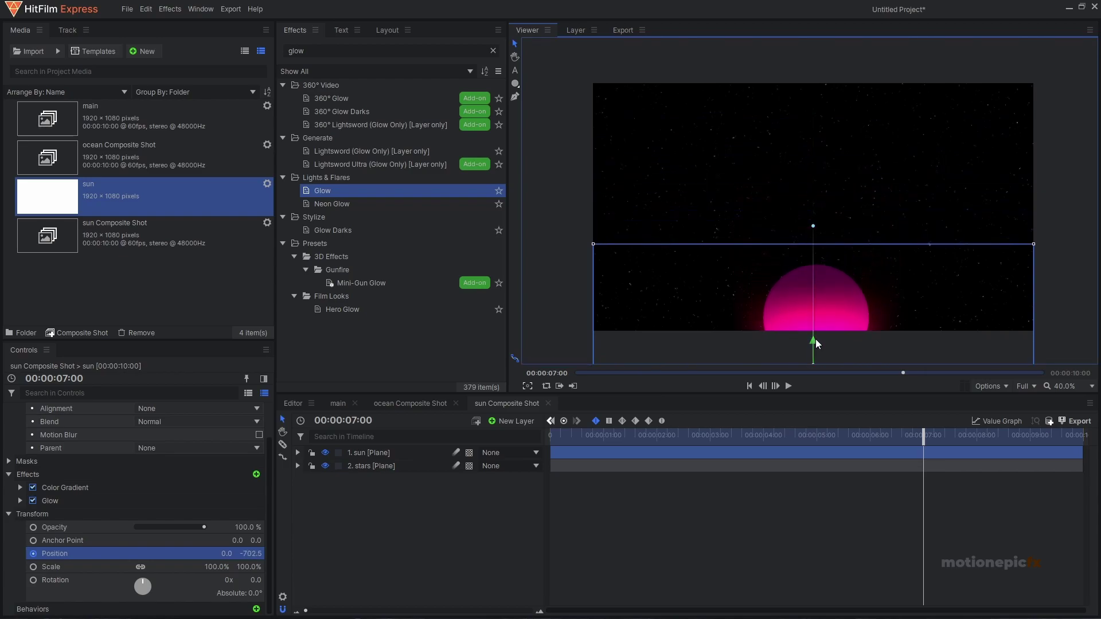
Step: Play the main composite to watch the sun and reflection sink, then return to the sun composite
{"action": "left_click", "coordinate": [334, 404]}
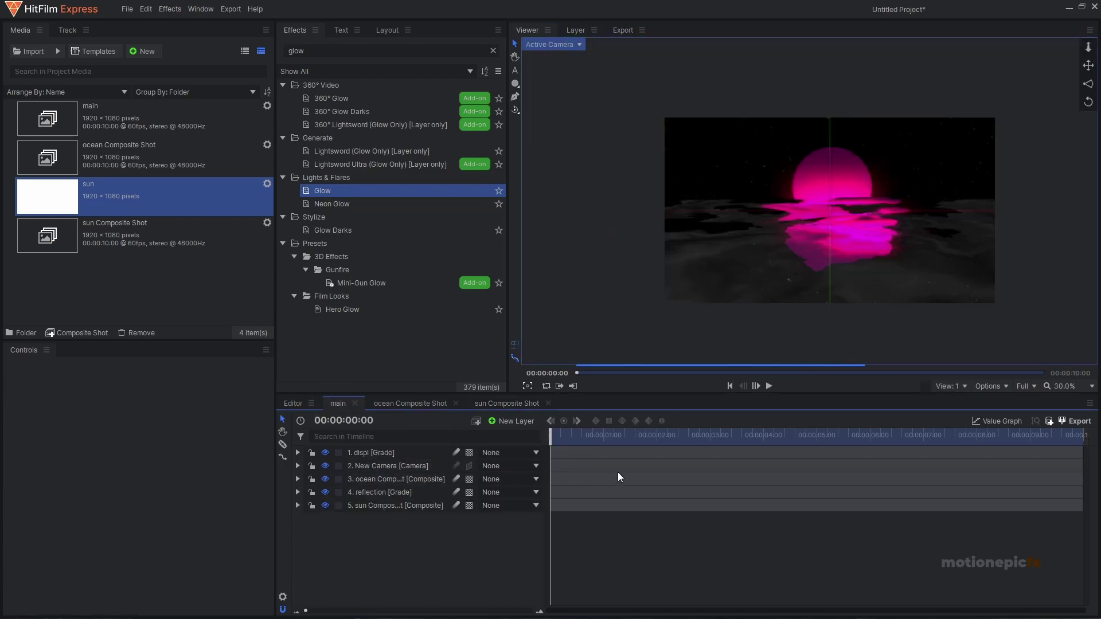
{"action": "left_click", "coordinate": [768, 386]}
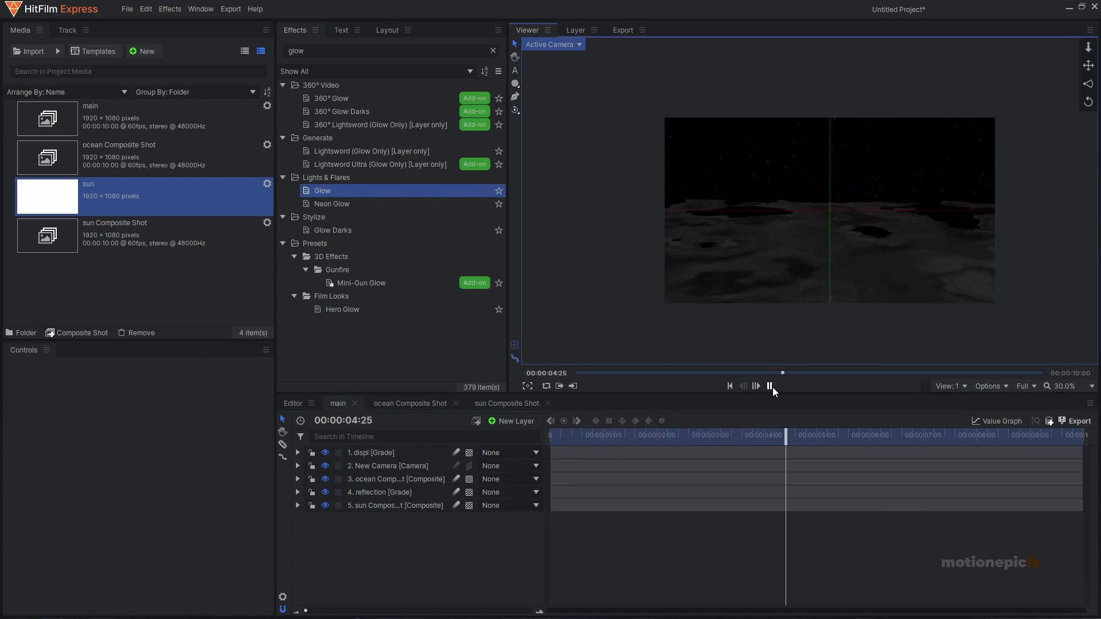
{"action": "left_click", "coordinate": [513, 403]}
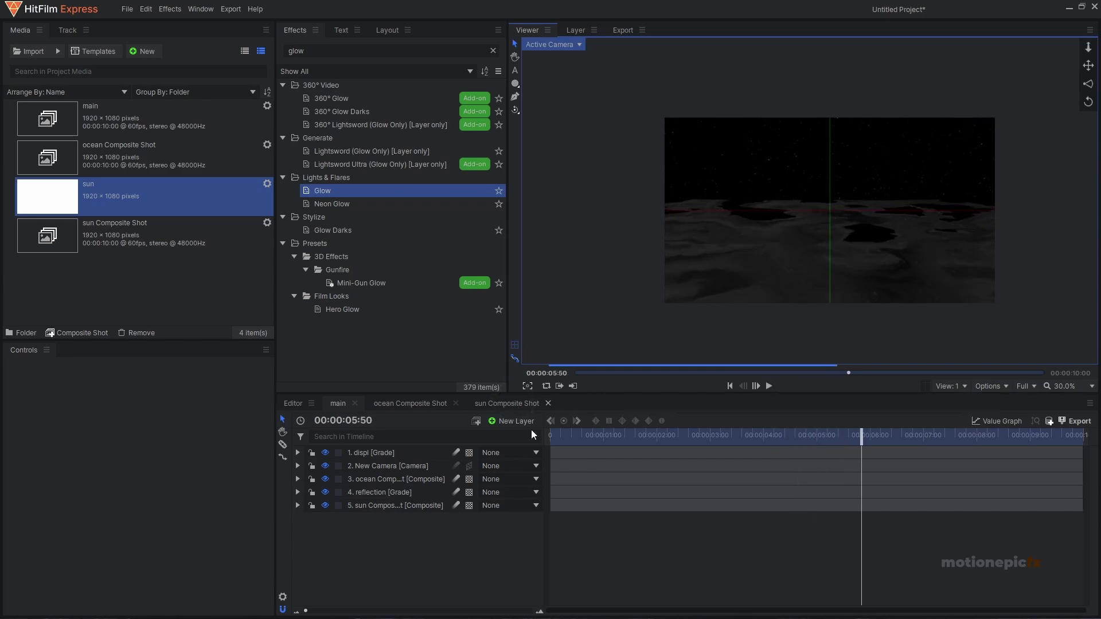